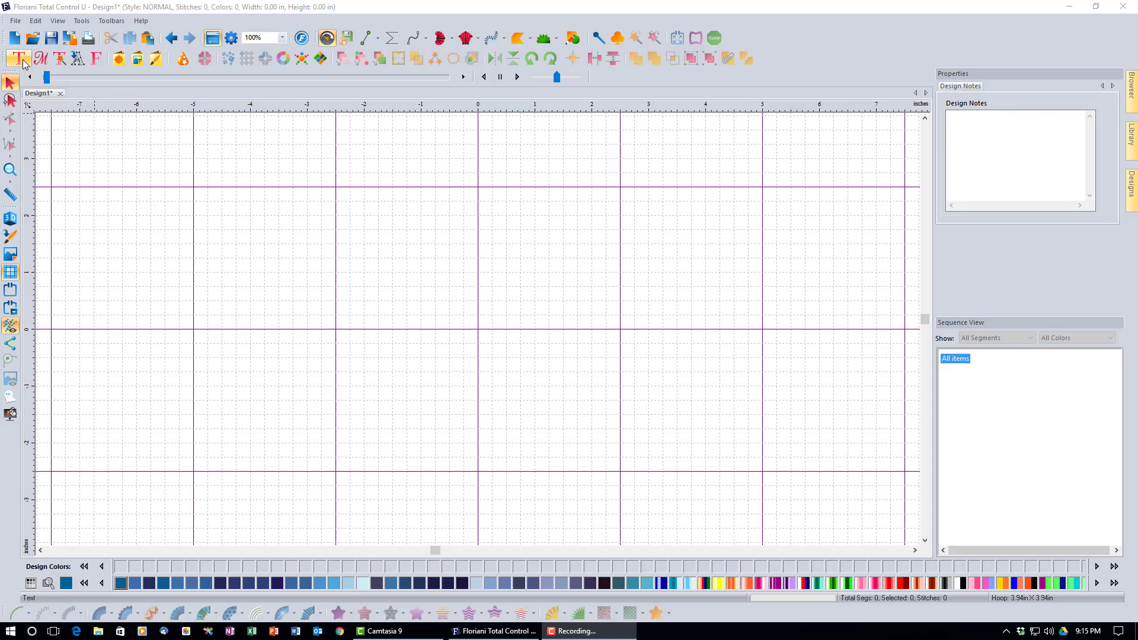
Choose the Text lettering tool from the Text toolbar flyout
left_click(23, 62)
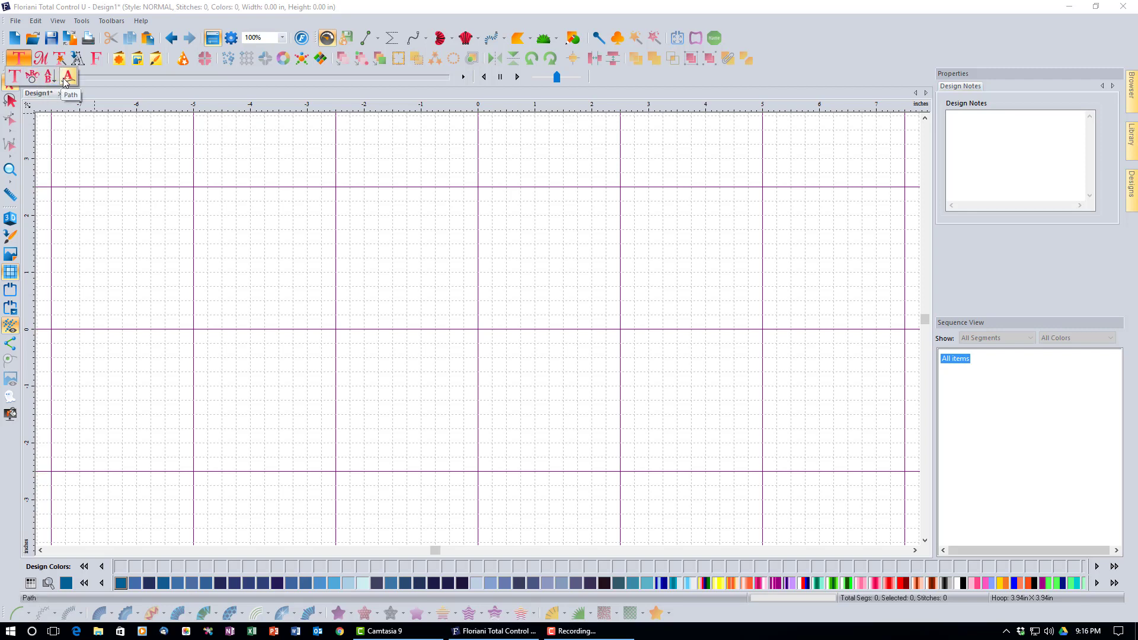
left_click(17, 83)
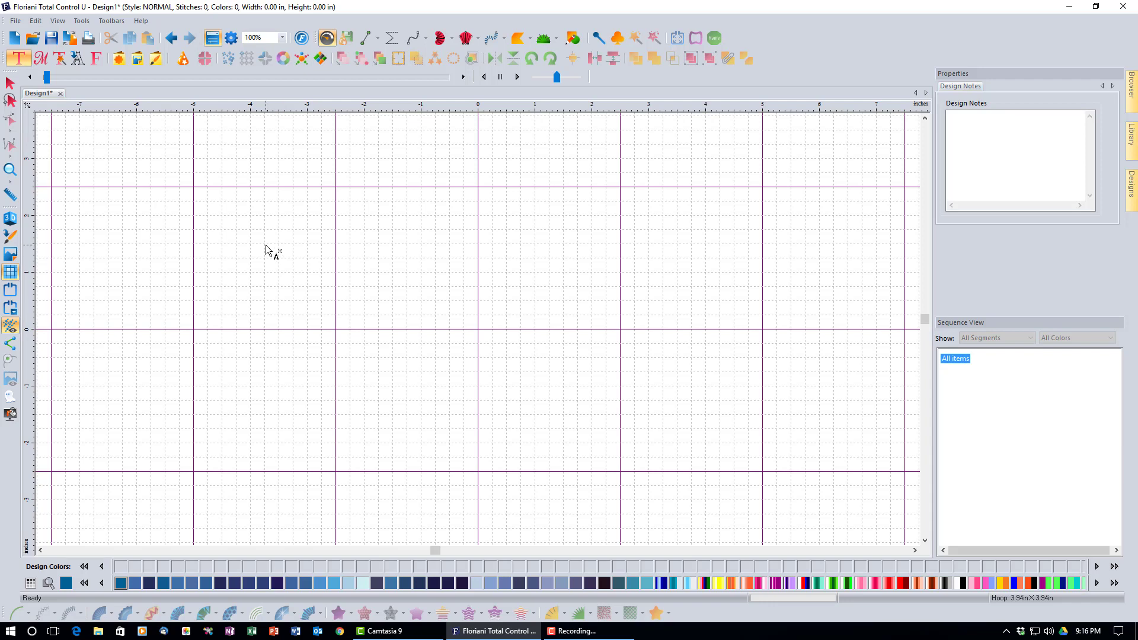
Place the default MY TEXT lettering in the upper-left of the design
left_click(266, 246)
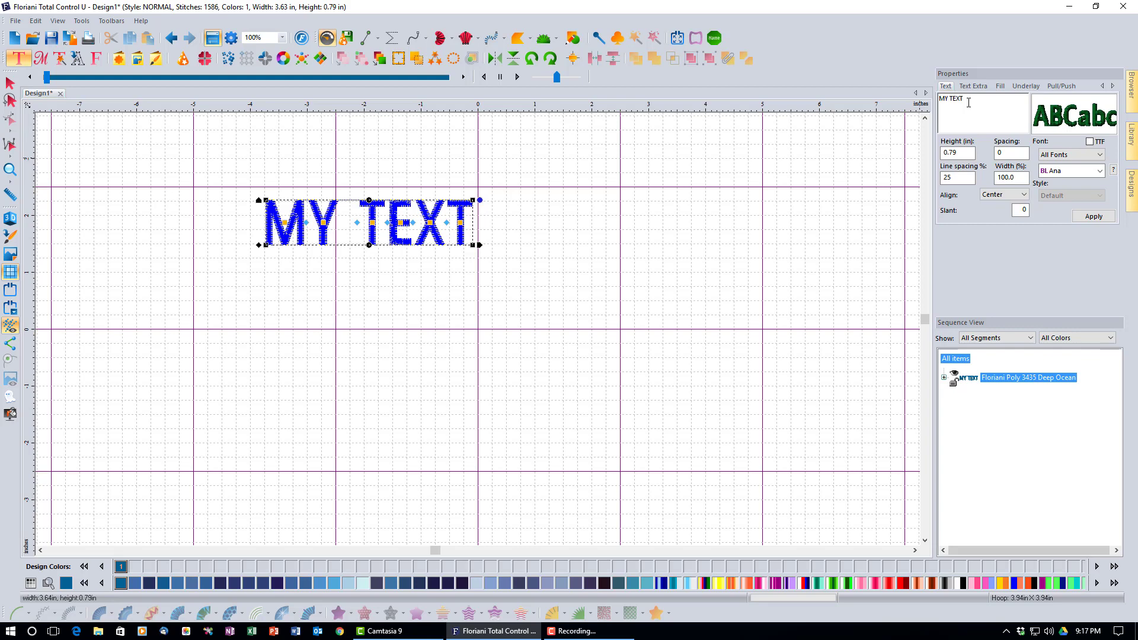
Replace MY TEXT with 'Mark', apply it, and zoom in on the lettering
left_click_drag(968, 102, 930, 104)
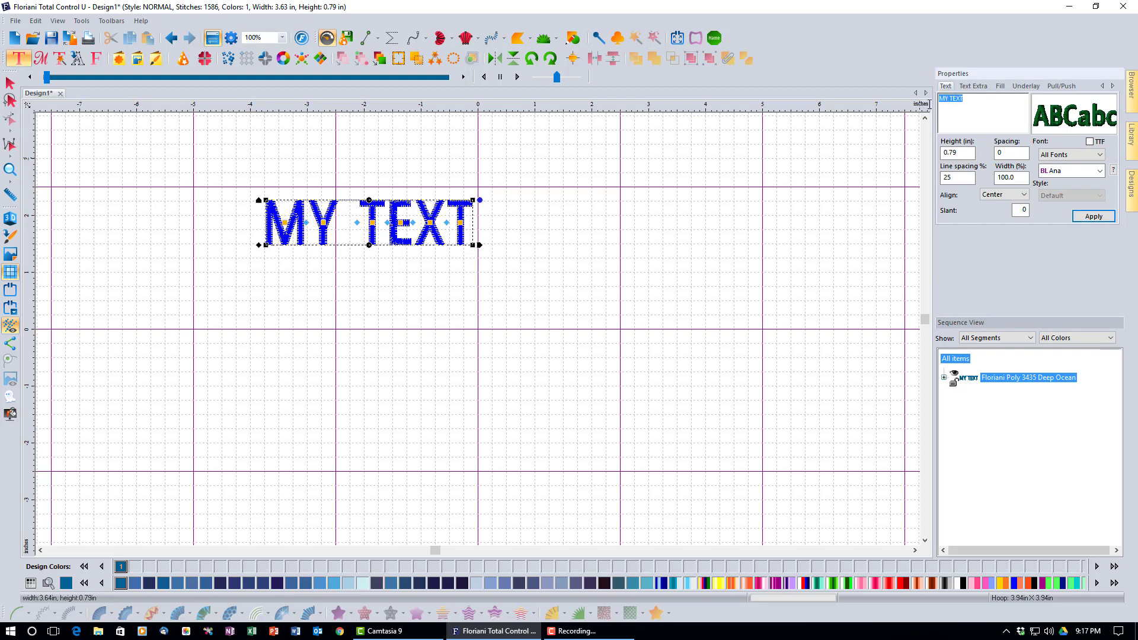
left_click(1093, 216)
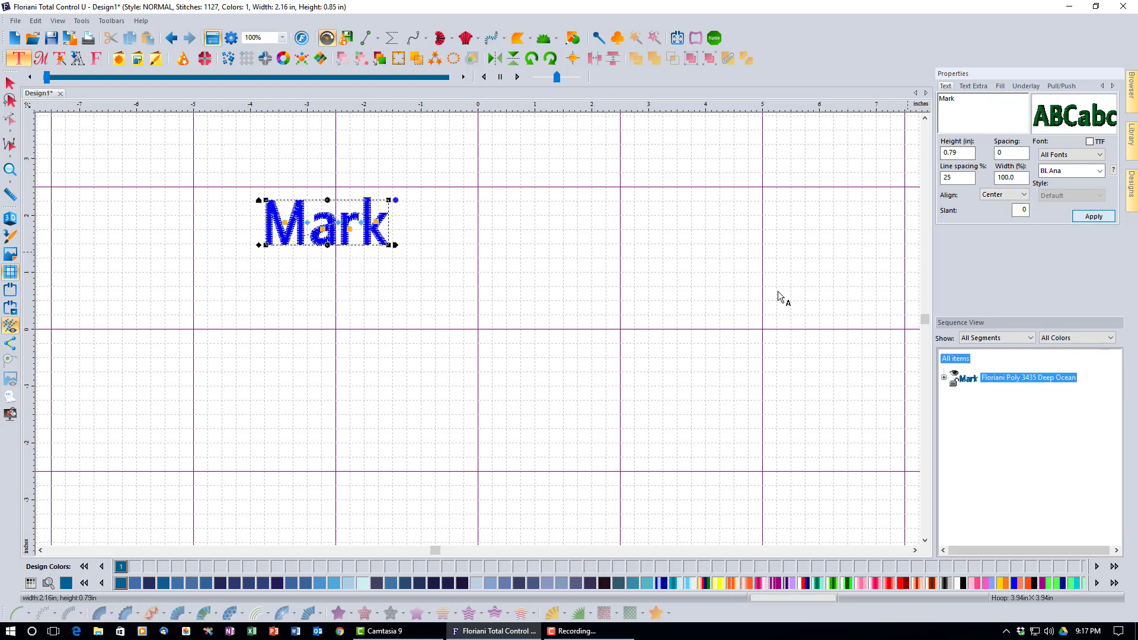
left_click(10, 170)
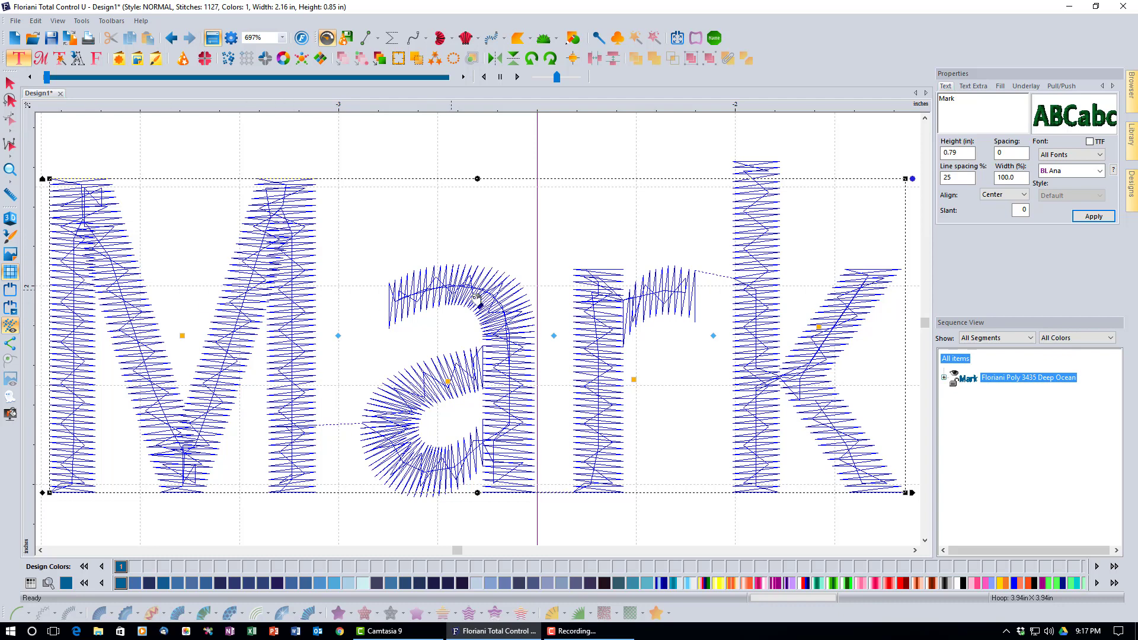
left_click(11, 218)
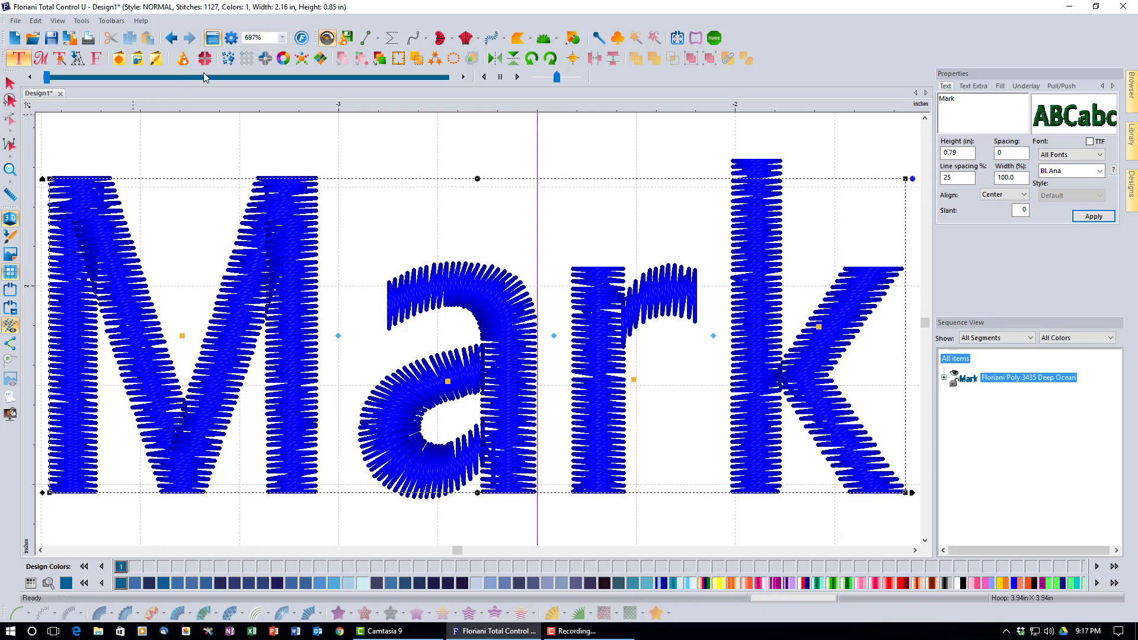
left_click(282, 37)
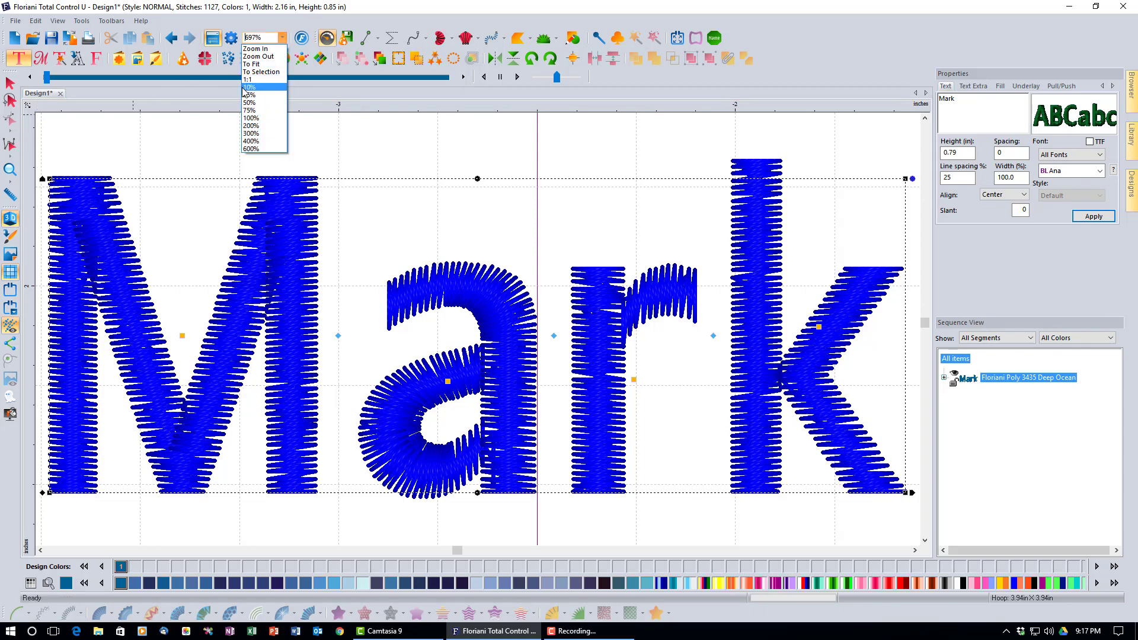
left_click(251, 118)
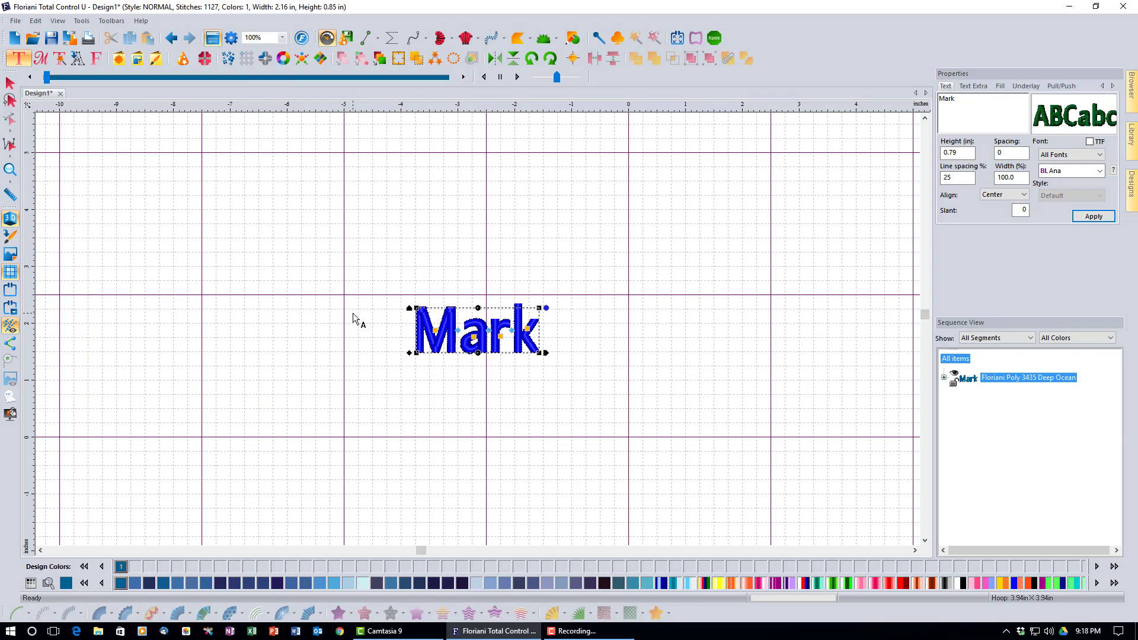
left_click(9, 170)
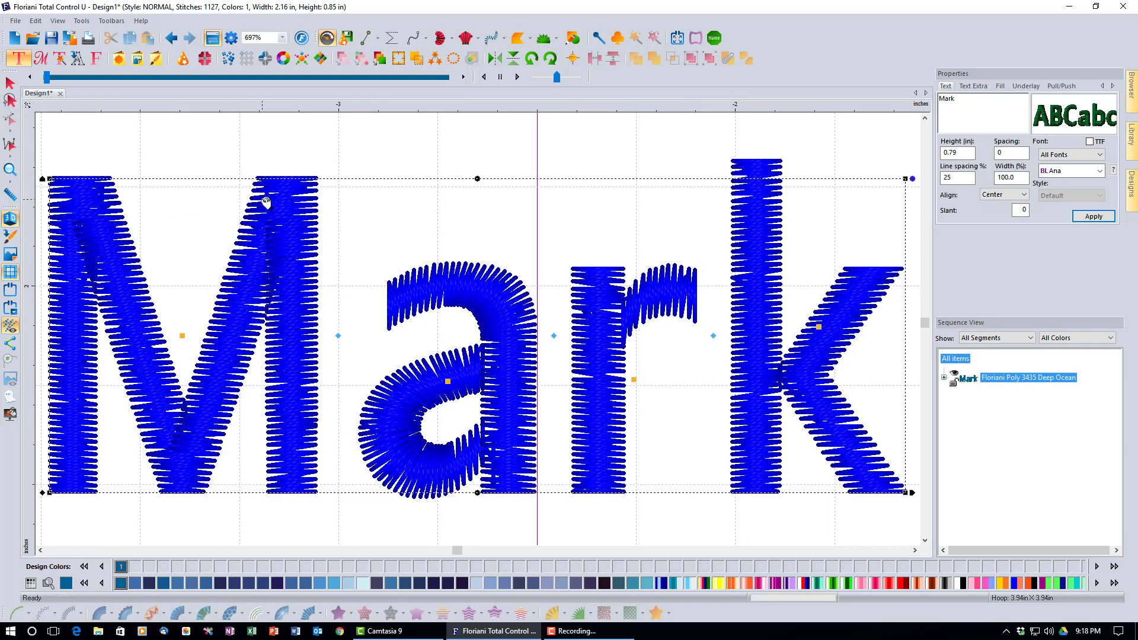
left_click(12, 223)
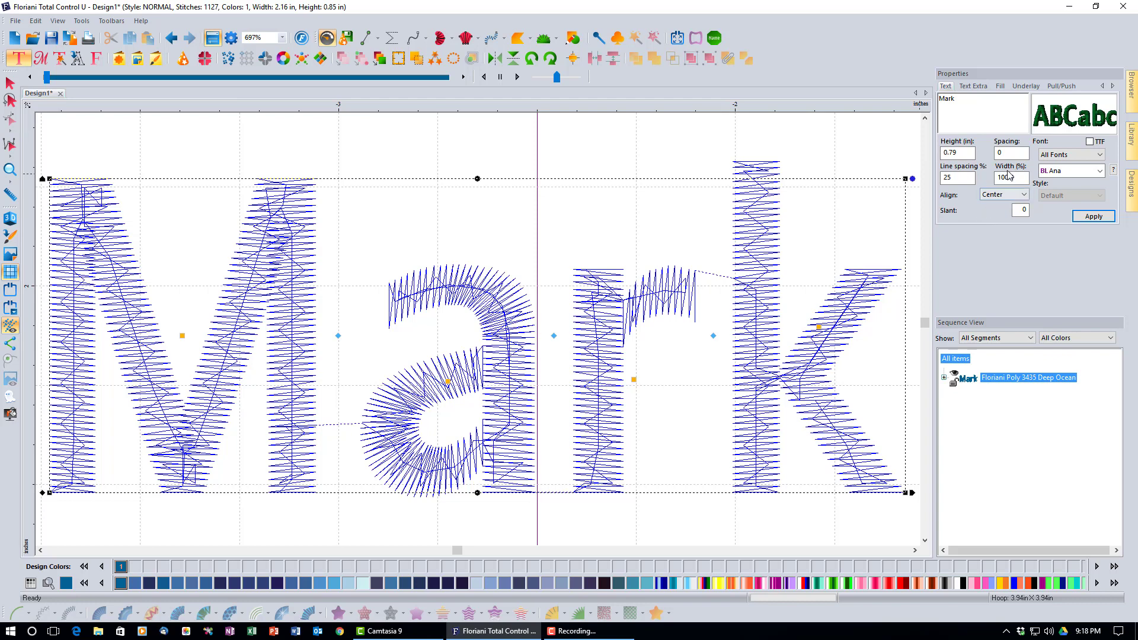
Show the information dialog for the Ana font used by the lettering
mouse_move(1041, 134)
left_click(1113, 171)
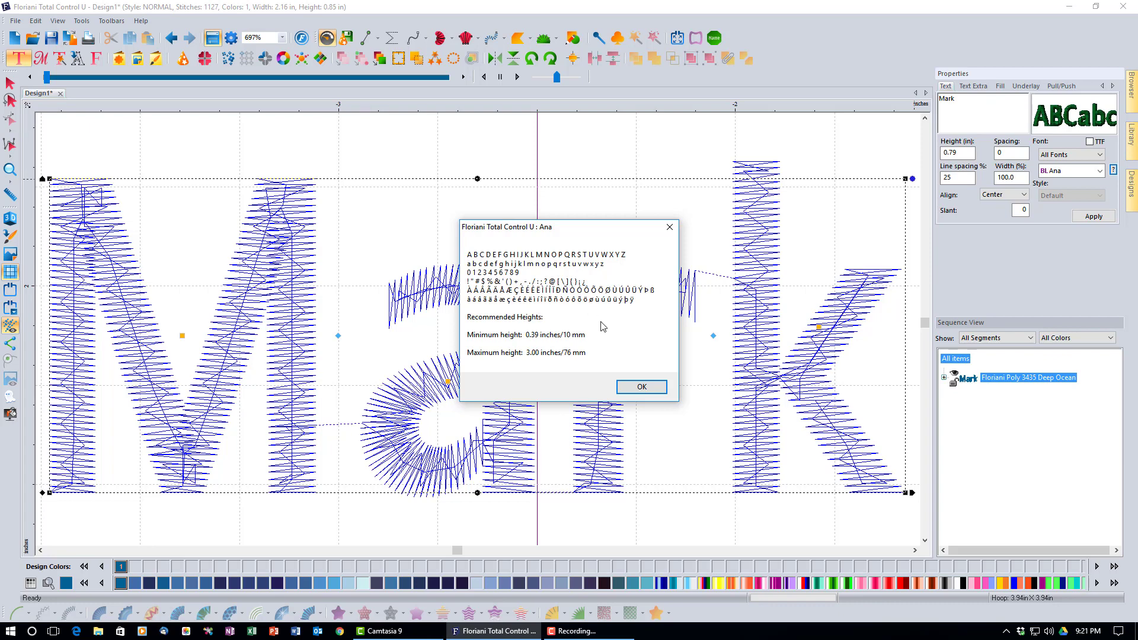
Close the Ana font info after reviewing its 0.39–3.00 in recommended heights
left_click(671, 228)
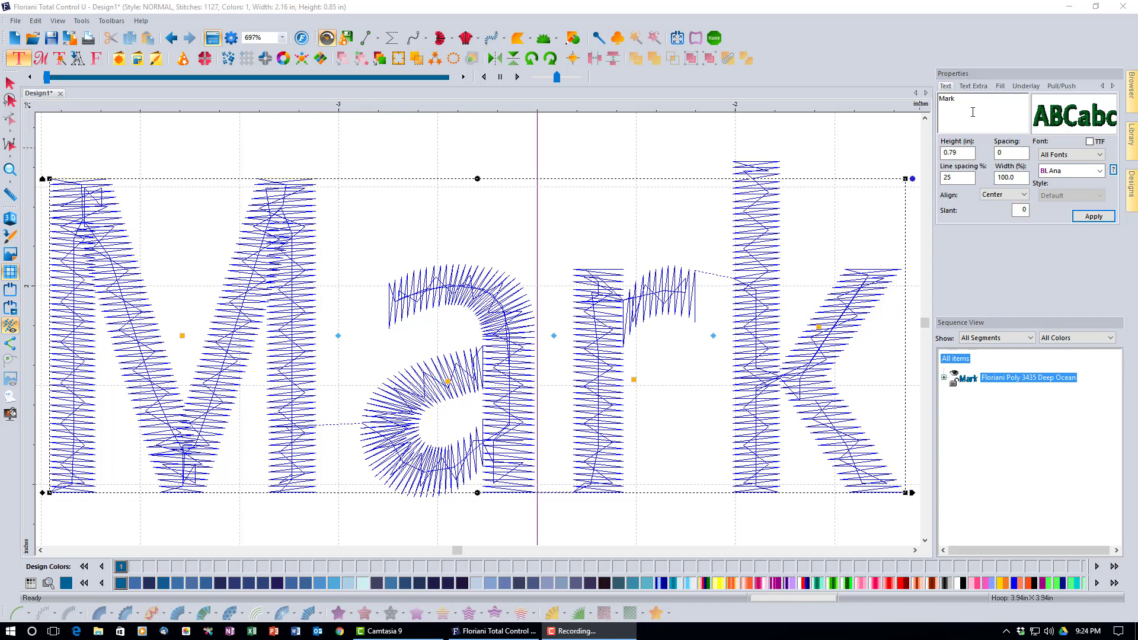
Display the full font list for the Mark lettering, currently set to Ana
right_click(973, 112)
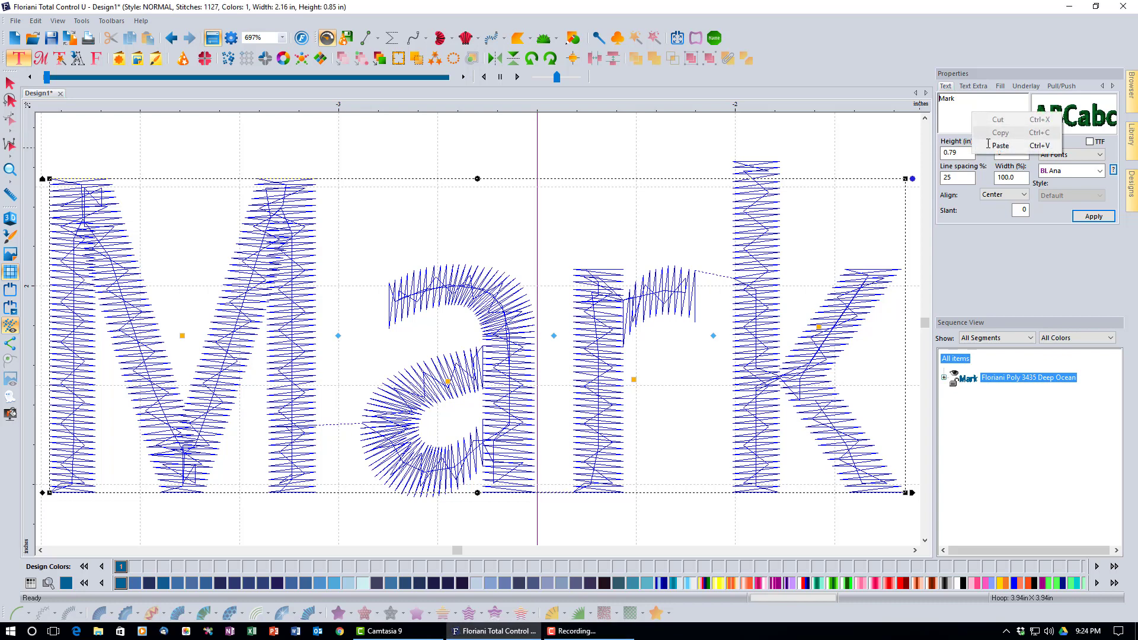
left_click(958, 118)
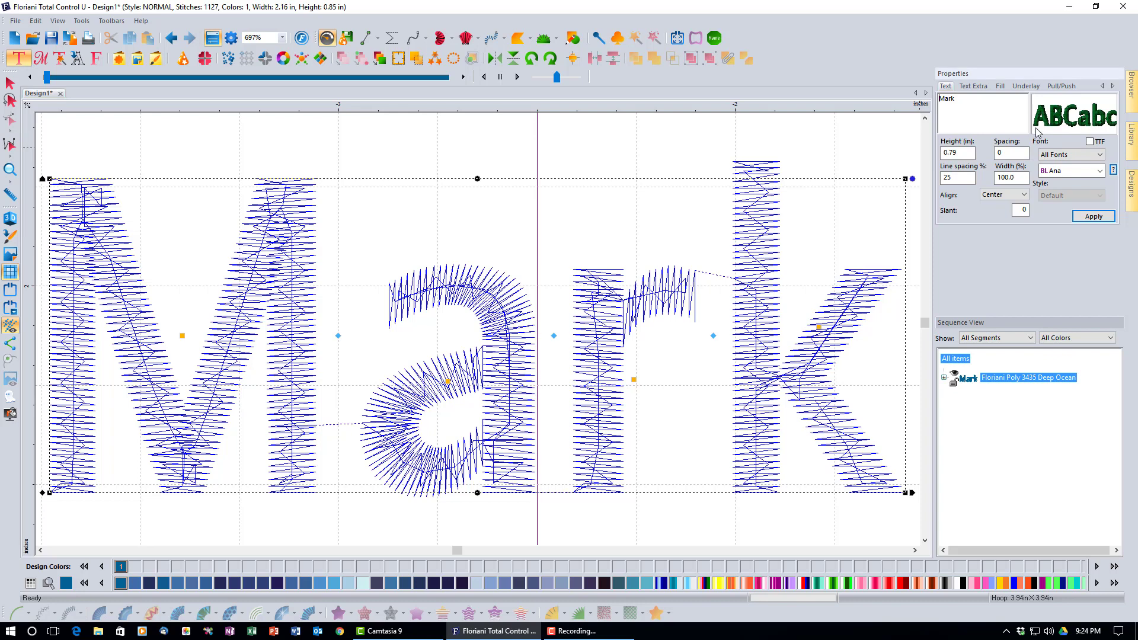
mouse_move(1037, 131)
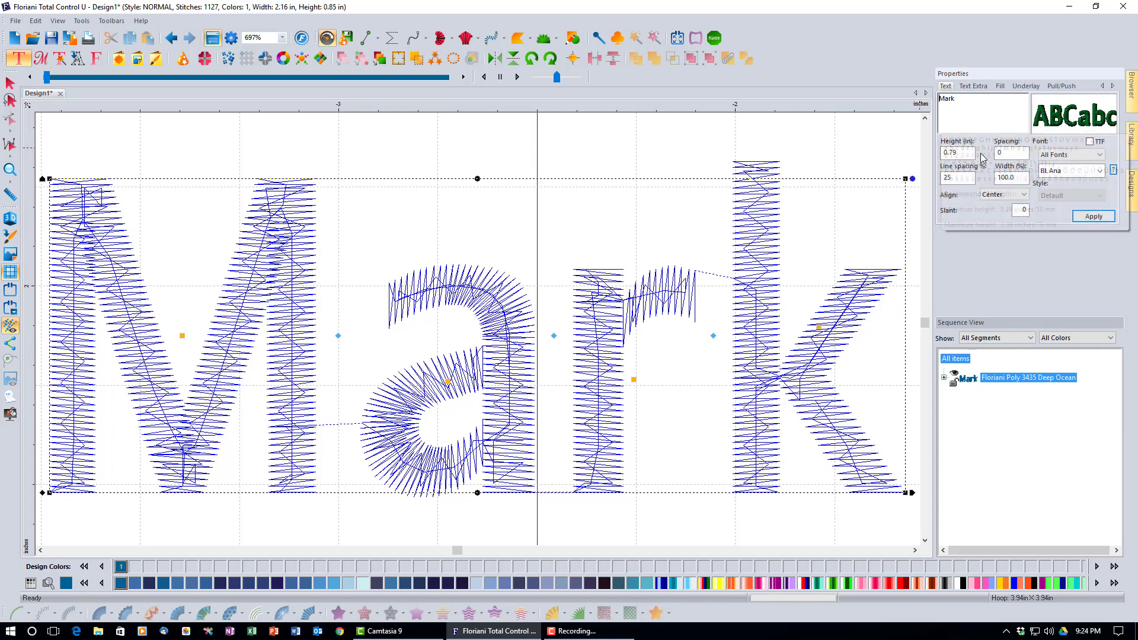
left_click(1101, 171)
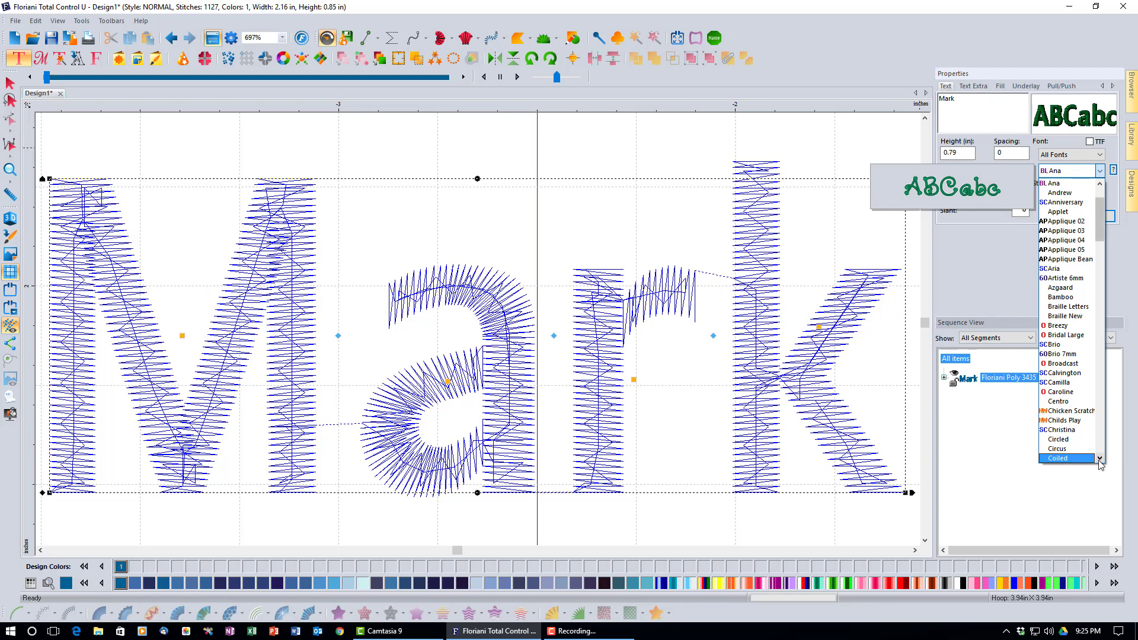
left_click(1100, 460)
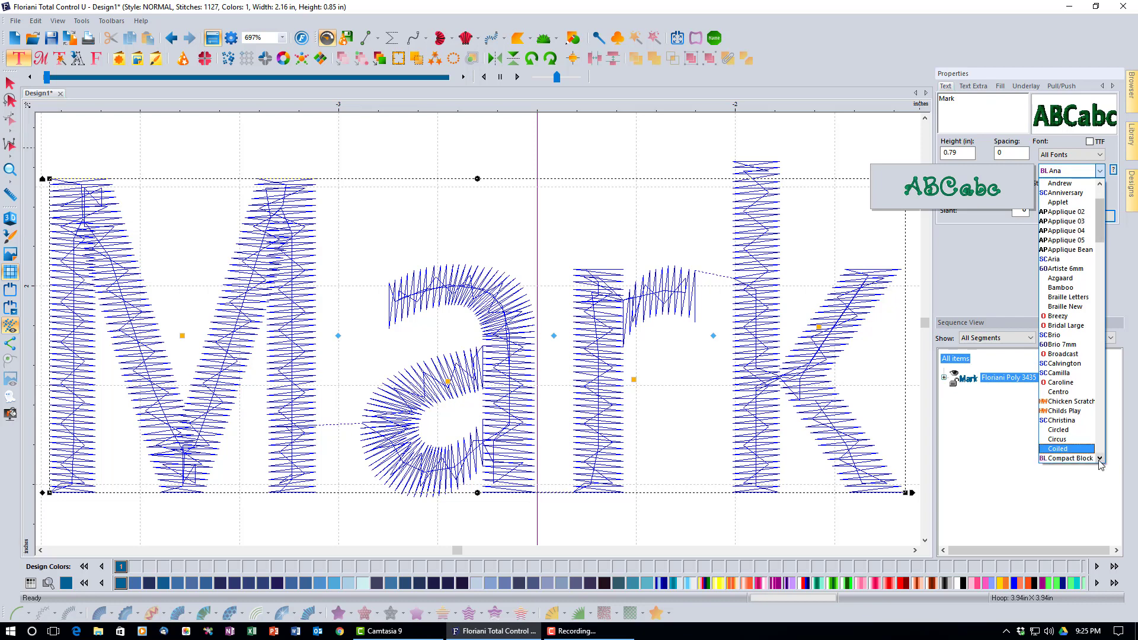
scroll(1100, 460, "down", 6)
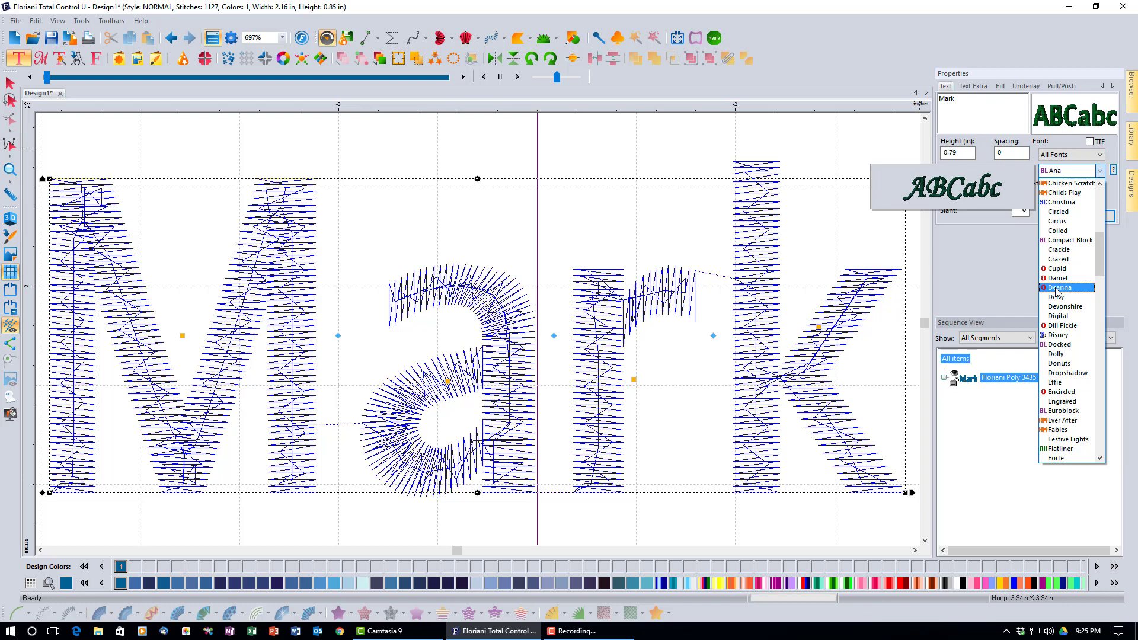
key("Down")
key("Down")
key("Down")
key("Down")
key("Down")
key("Down")
key("Down")
key("Down")
key("Down")
key("Down")
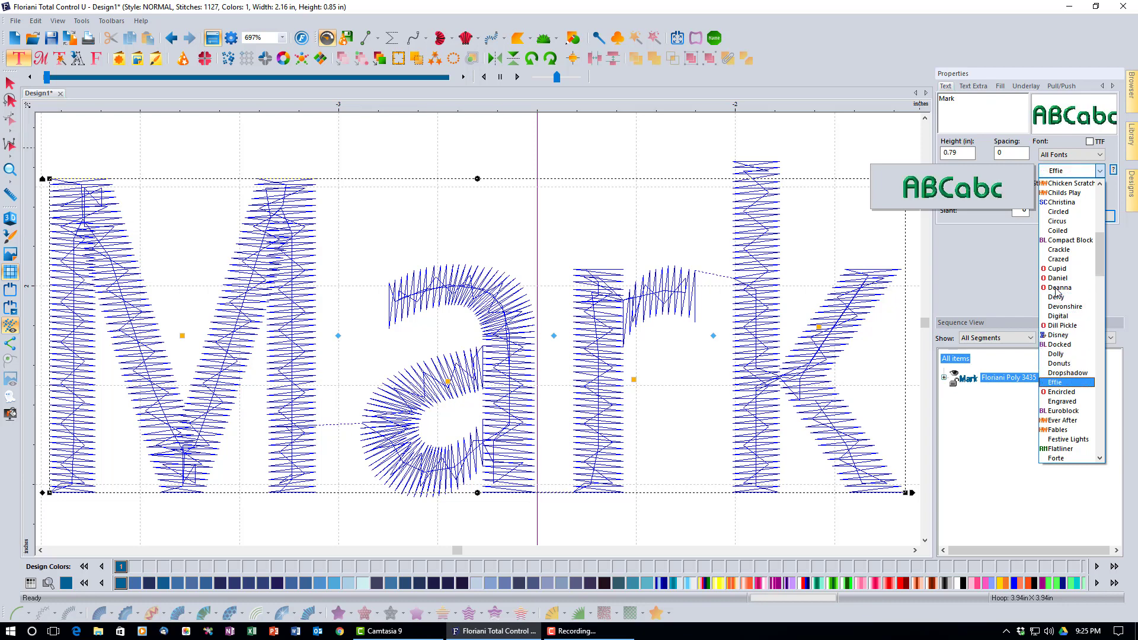
key("Down")
key("Down")
key("Down")
key("Down")
key("Down")
key("Down")
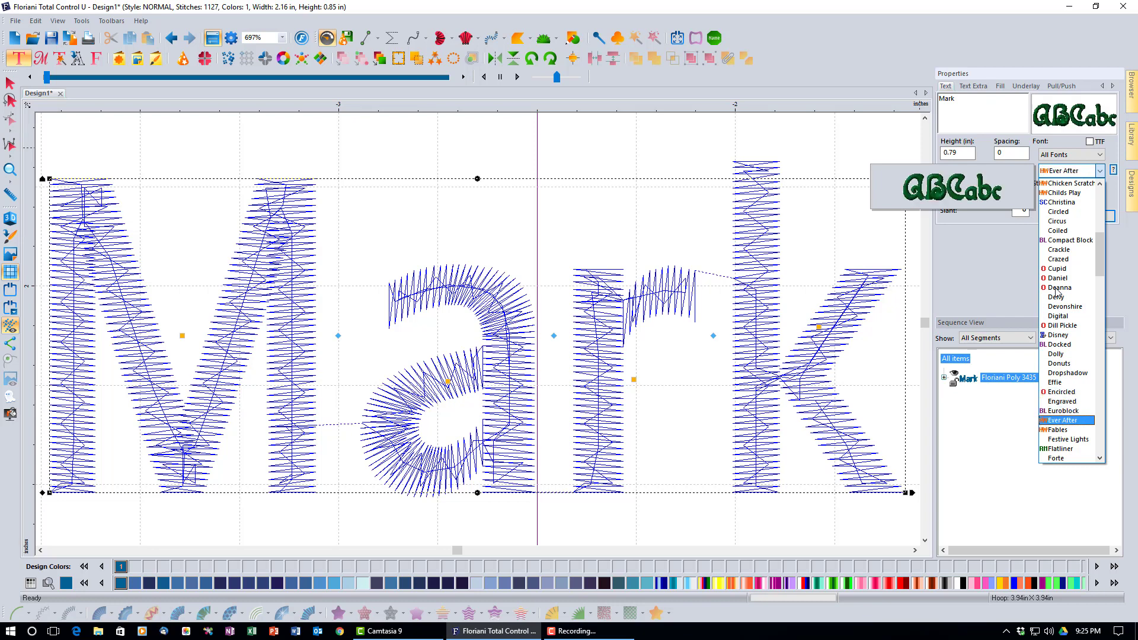
key("Down")
key("Down")
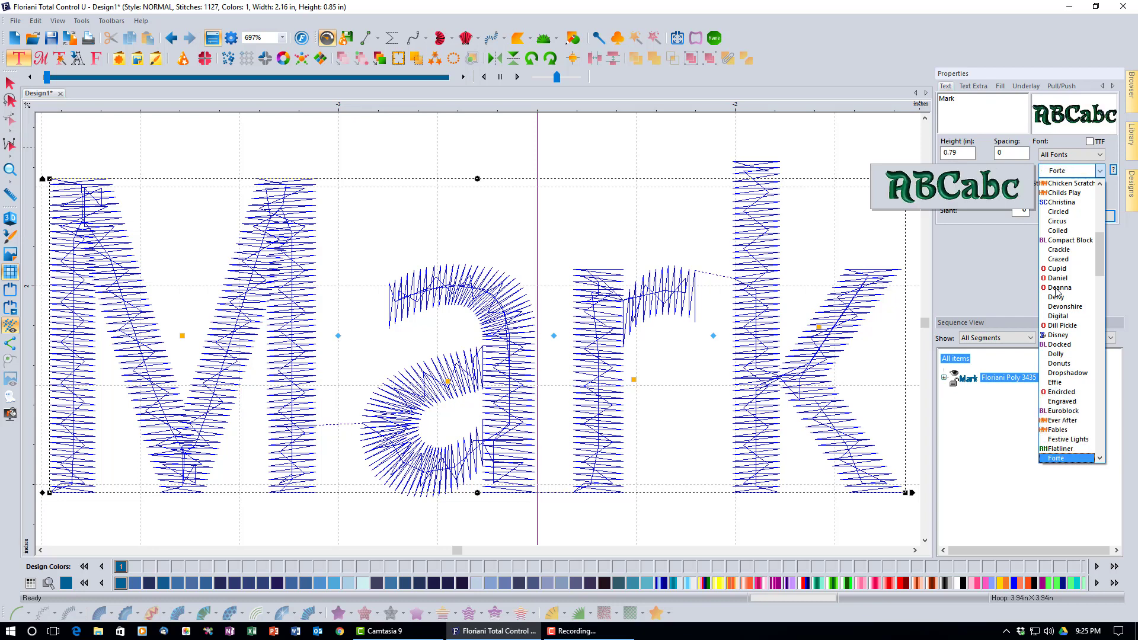
key("Down")
key("Down")
key("Down")
key("Down")
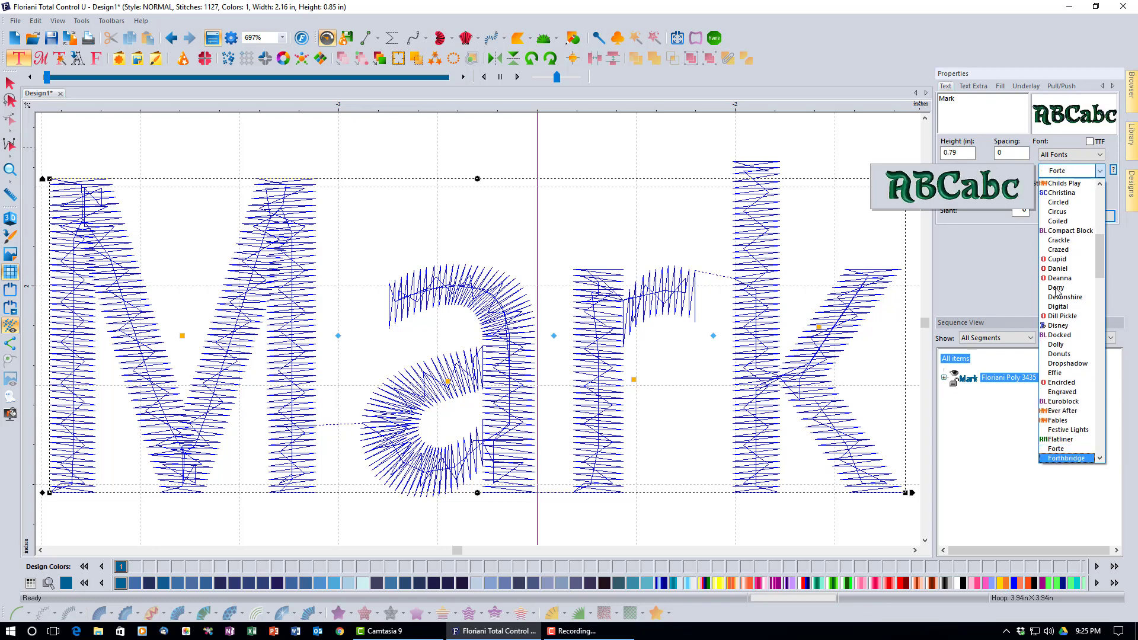
key("Down")
key("Down")
key("Down")
key("Down")
key("Down")
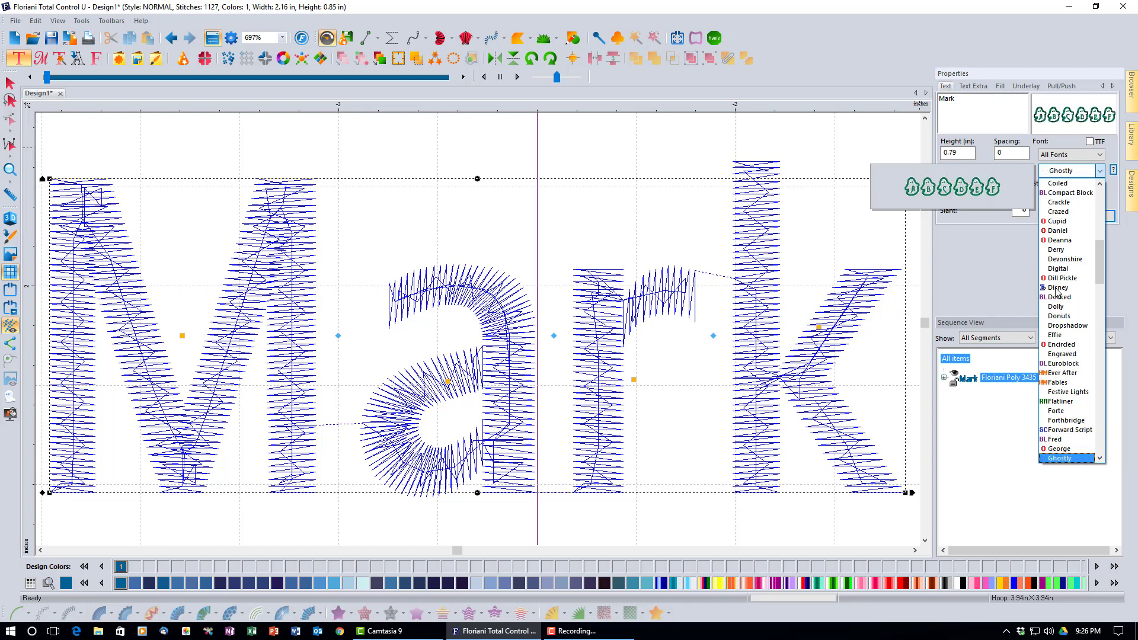
key("Down")
key("Down")
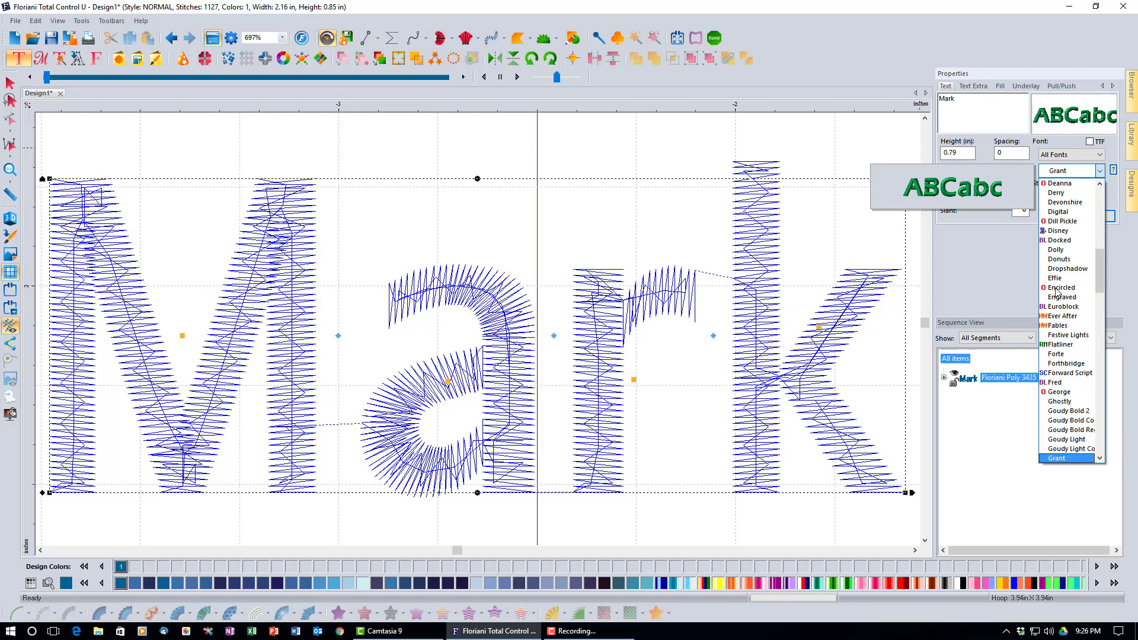
key("s")
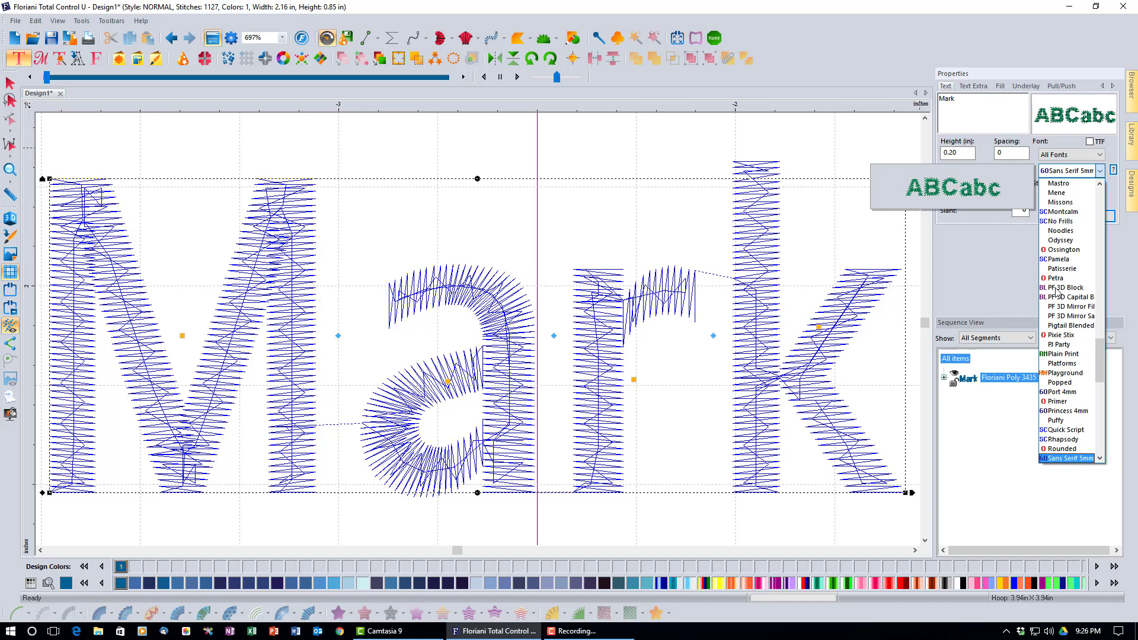
left_click_drag(1100, 350, 1100, 363)
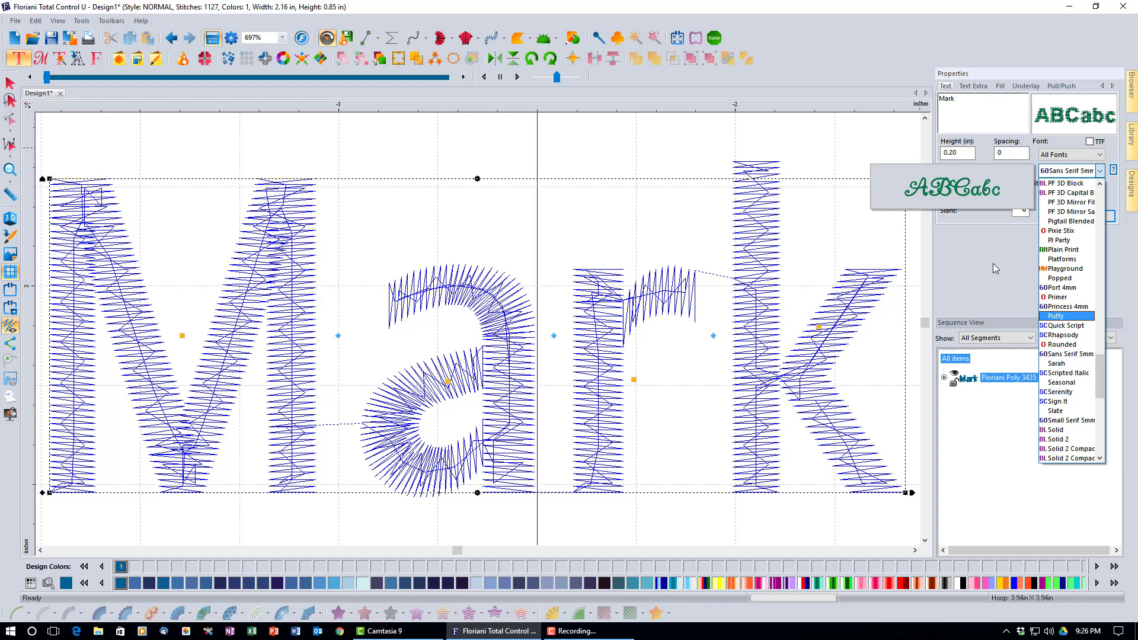
key("Escape")
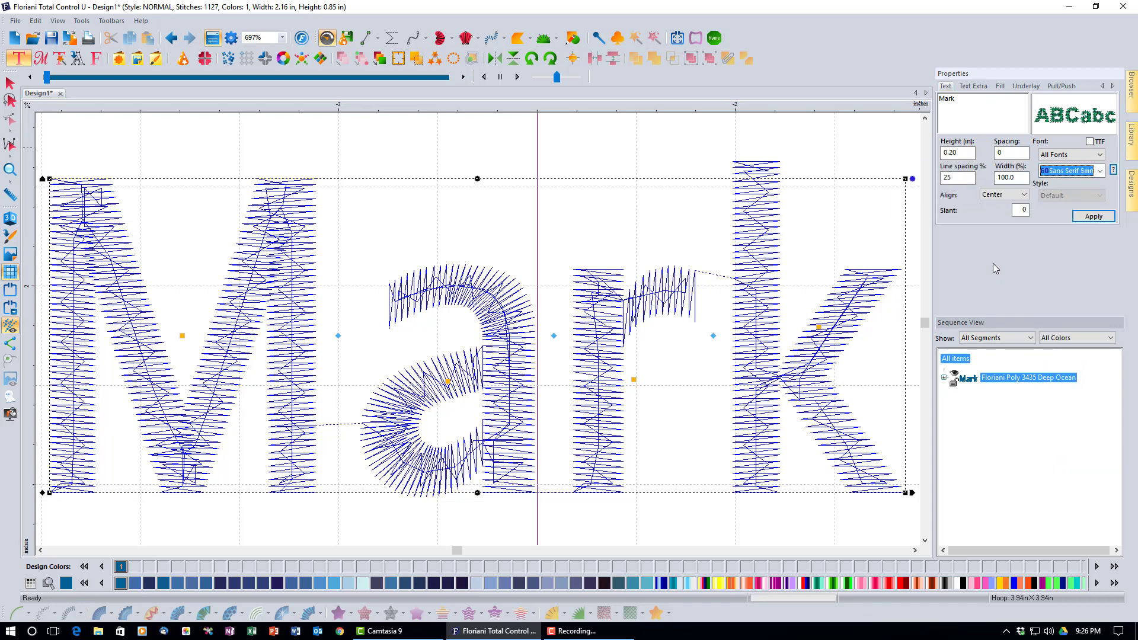
Reopen the font list to preview alternative fonts such as Team Spirit
left_click(1100, 172)
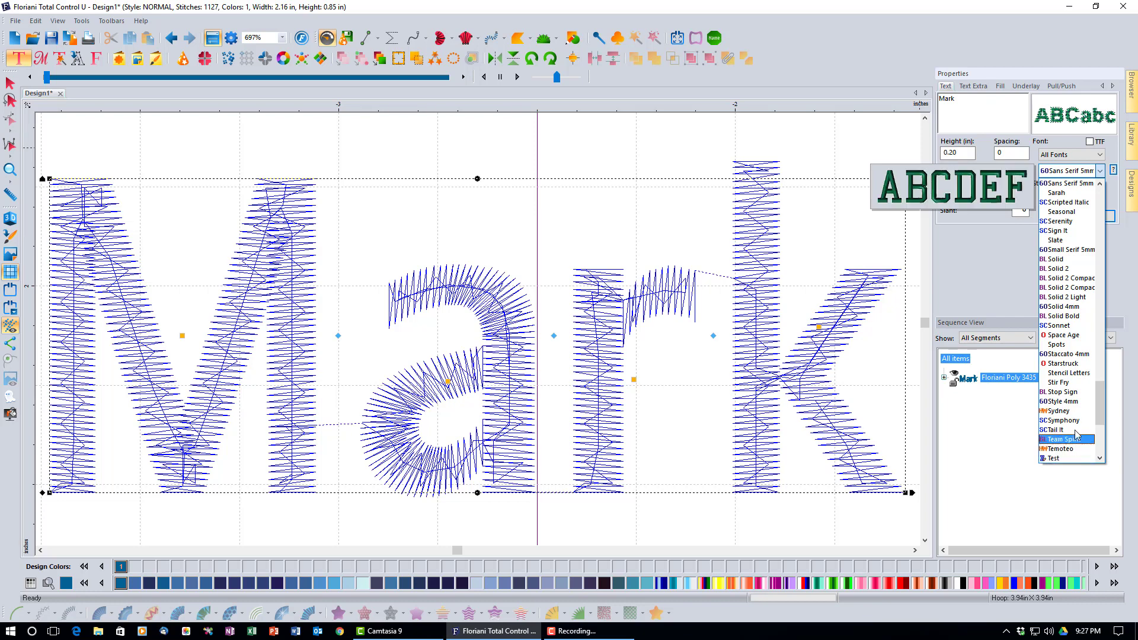
Select the Ana font from the font list for the Mark lettering
left_click_drag(1100, 414, 1100, 437)
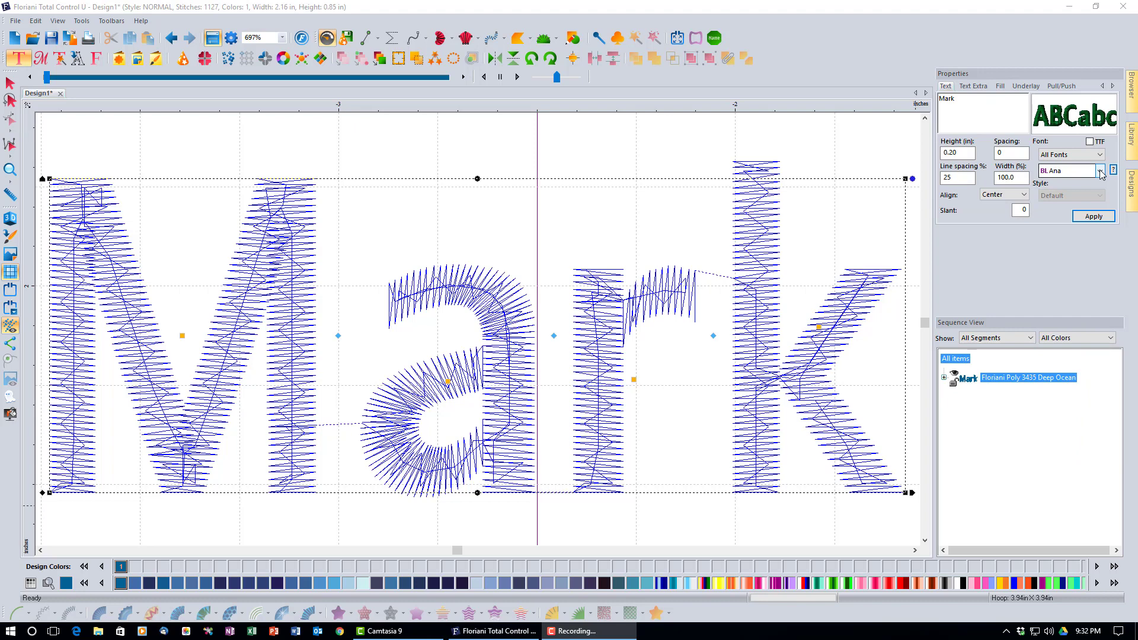
left_click(1100, 171)
left_click_drag(1101, 192, 1090, 414)
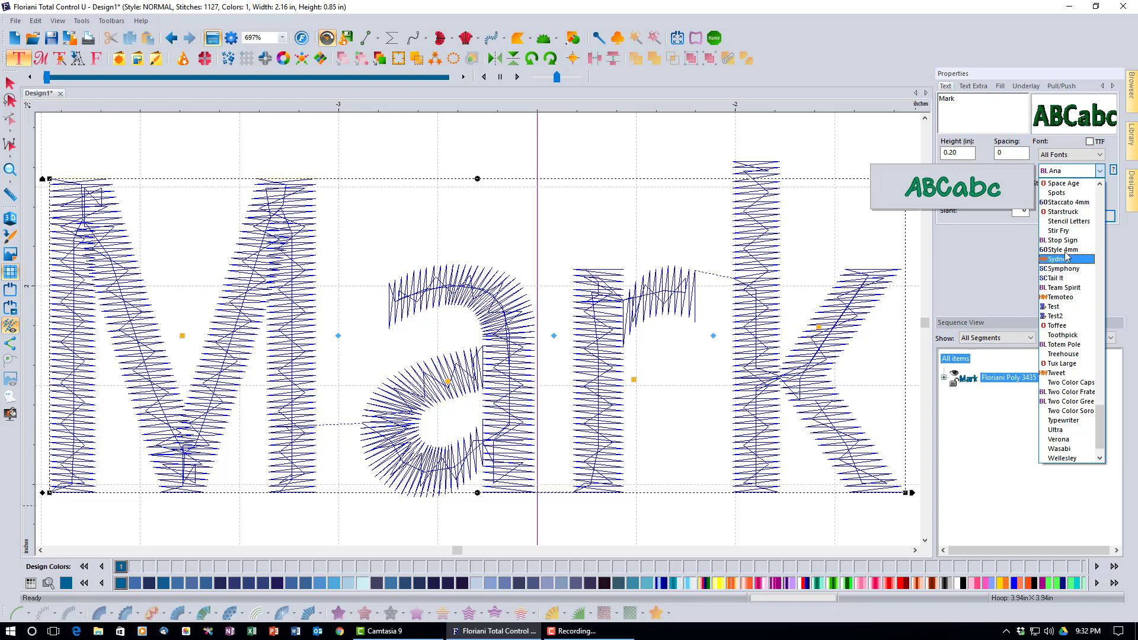
left_click(1073, 155)
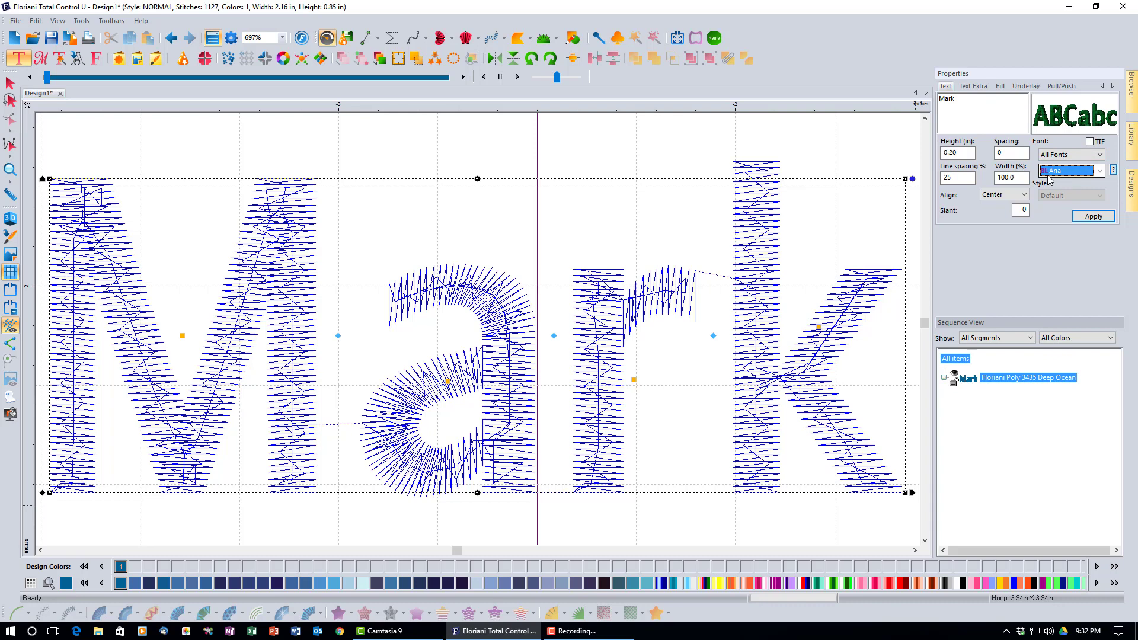
Browse the Block and Handwritten font categories while keeping Ana
left_click(1100, 155)
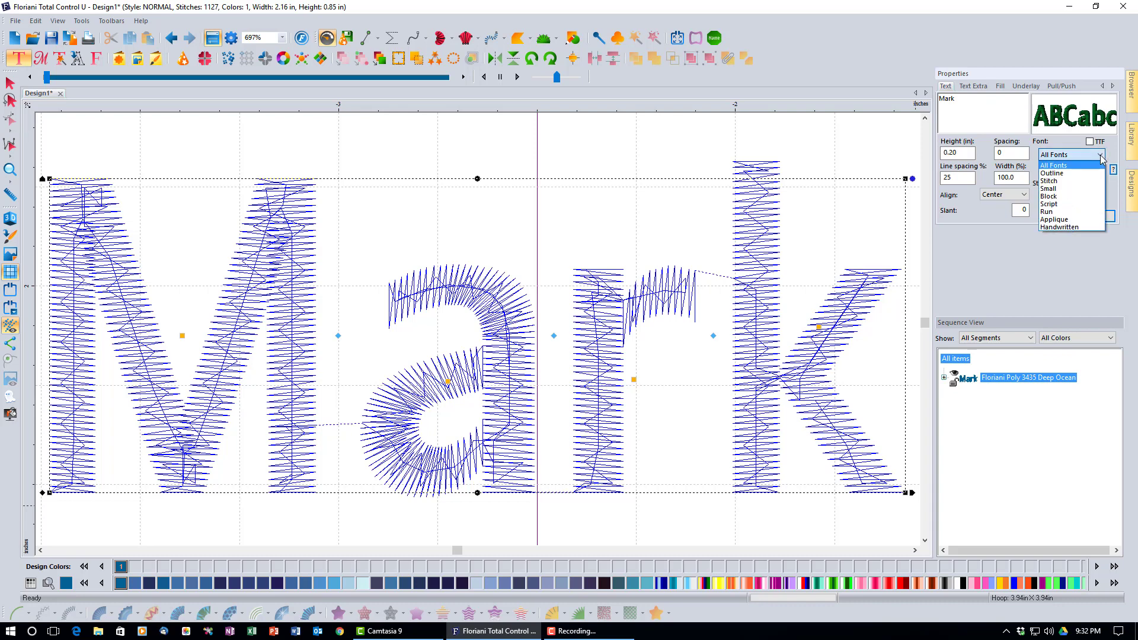
left_click(1064, 197)
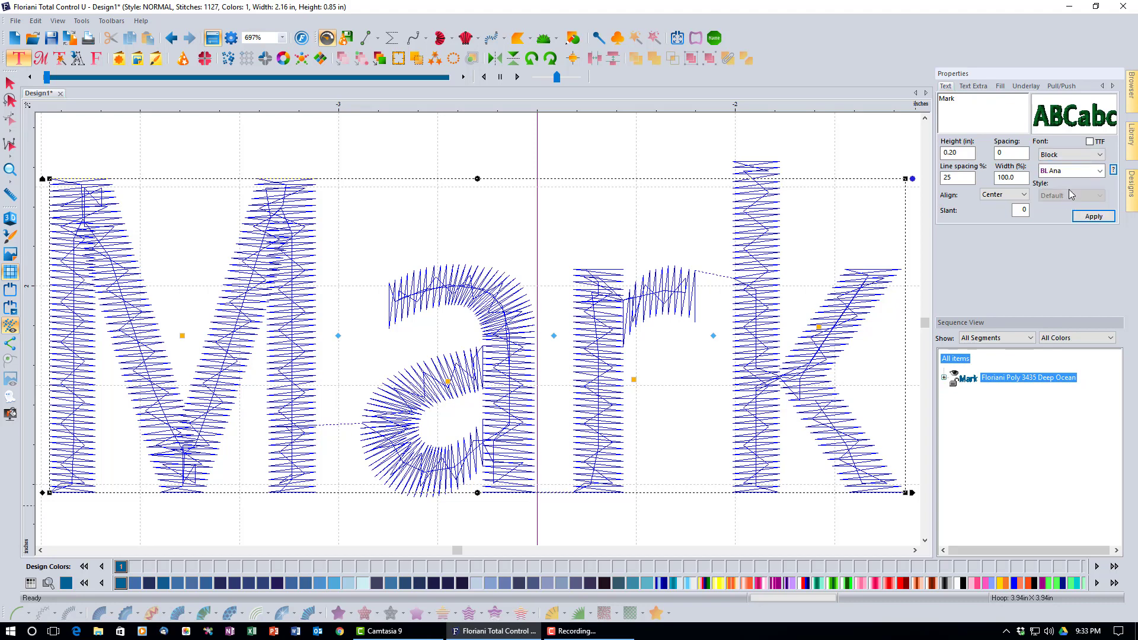
left_click(1099, 172)
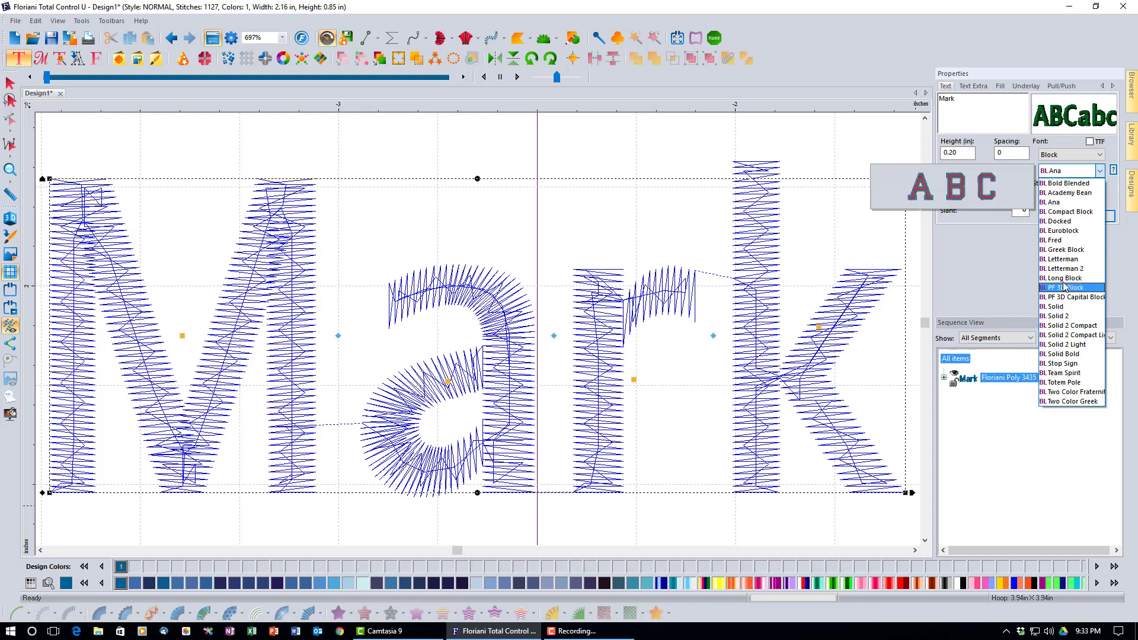
left_click(1096, 171)
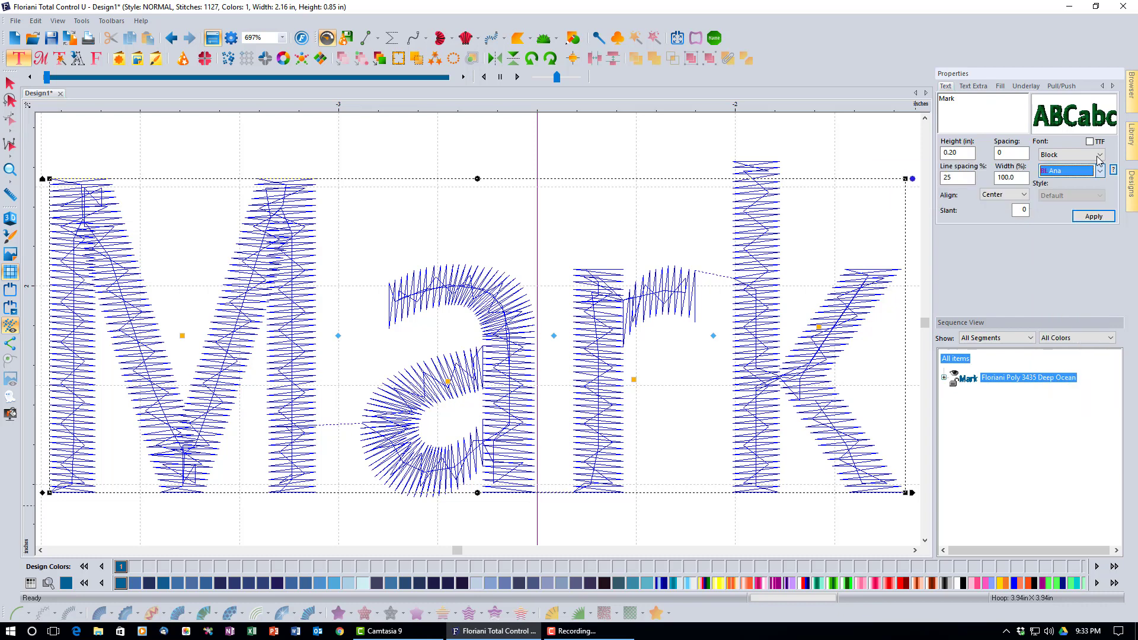
left_click(1099, 156)
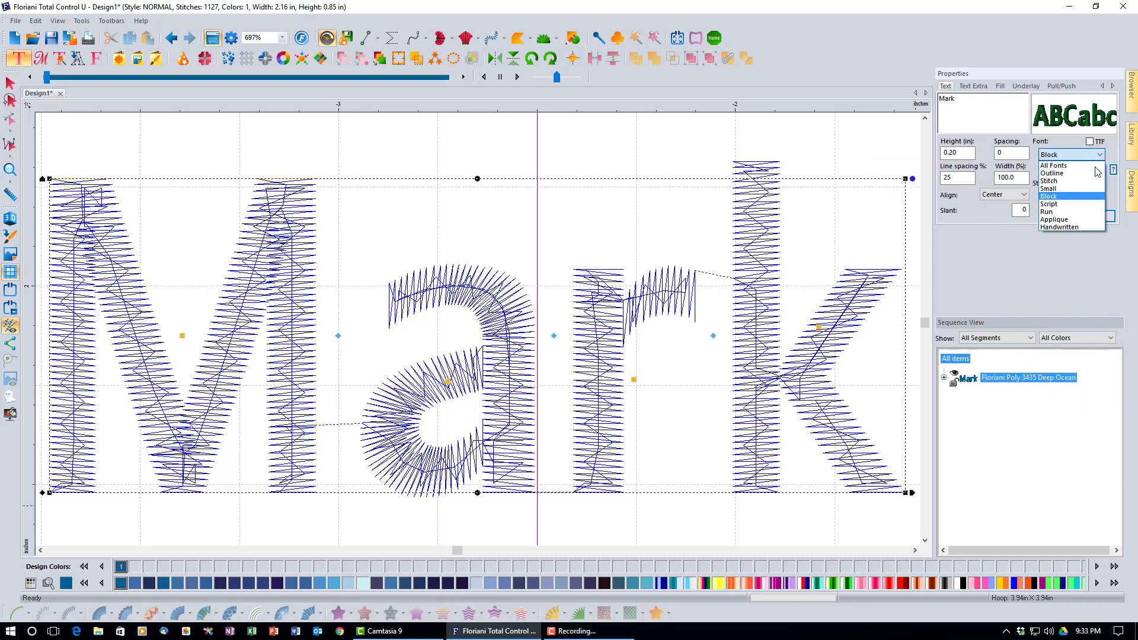
left_click(1074, 228)
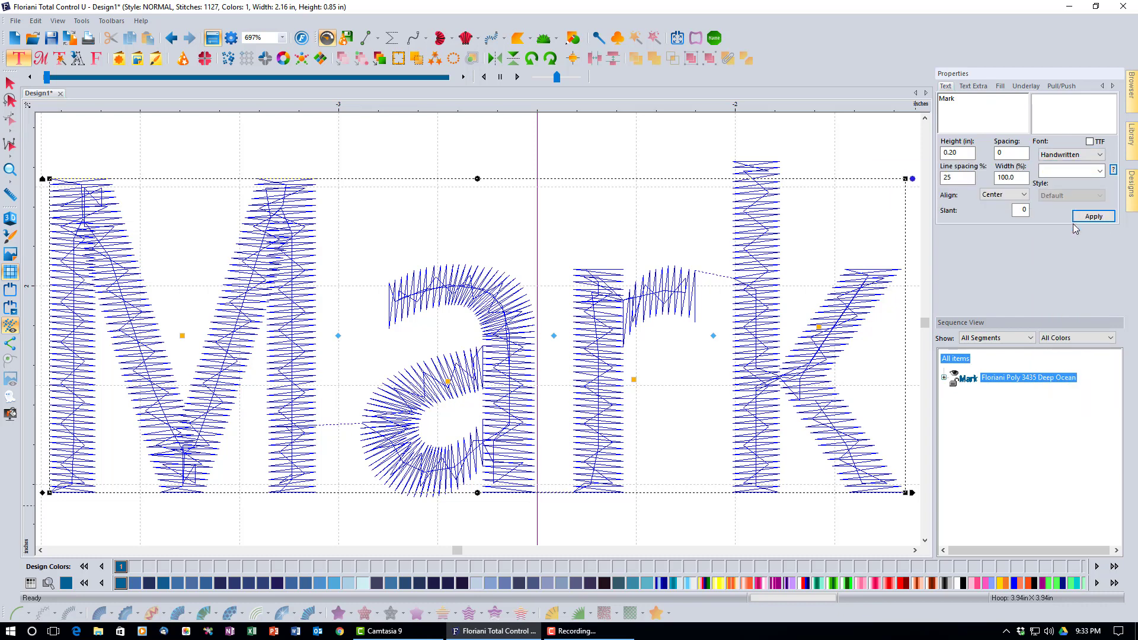
left_click(1101, 171)
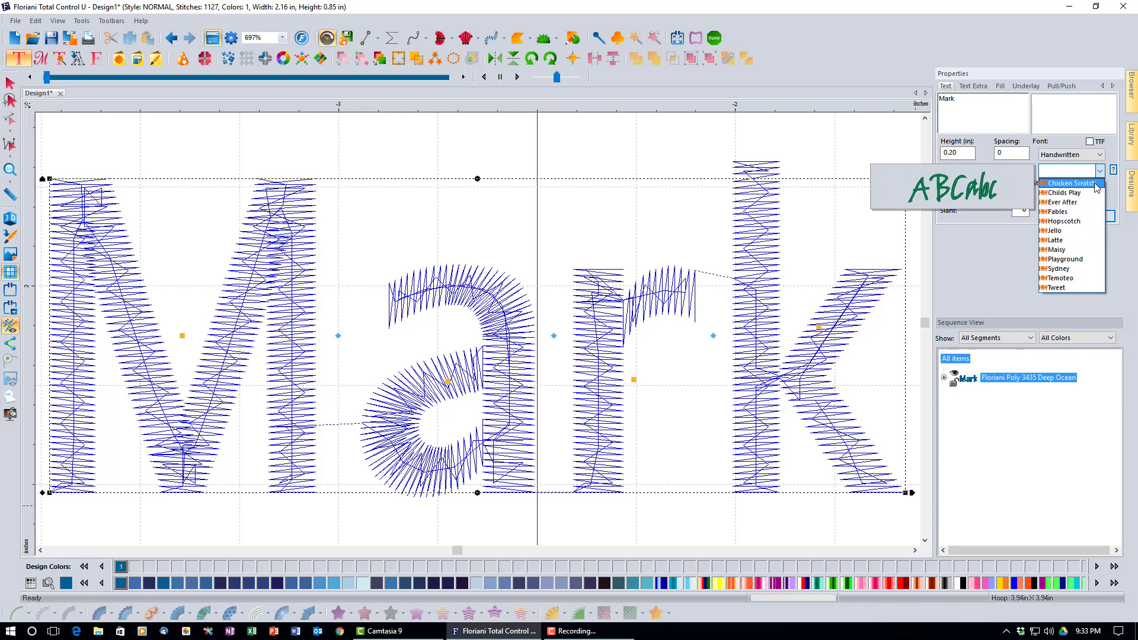
left_click(1102, 155)
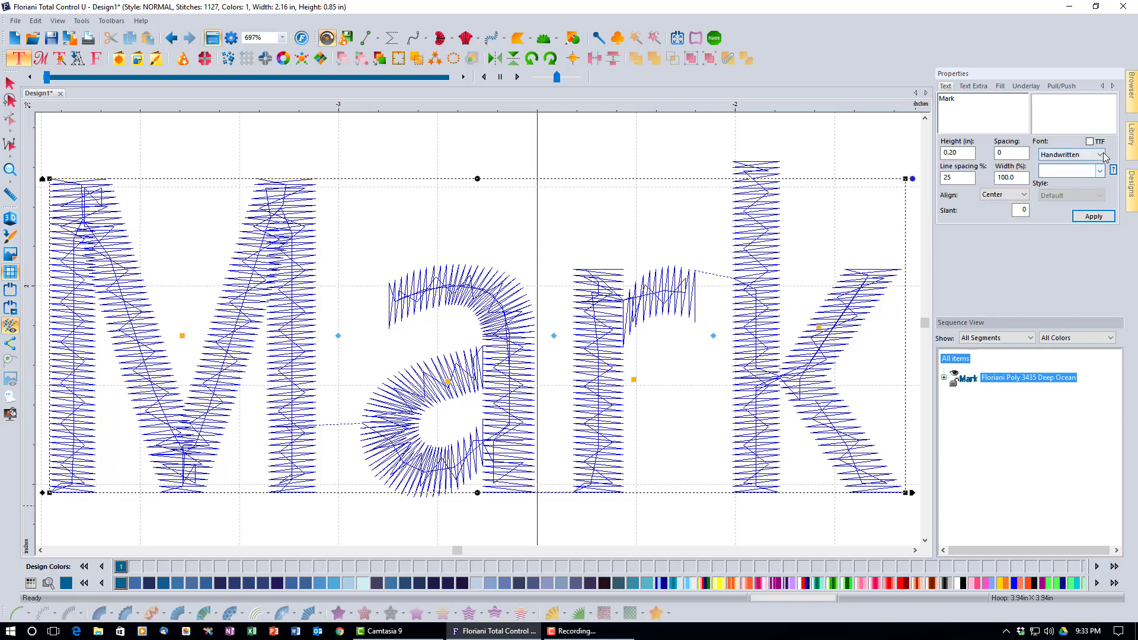
Return the font category to All Fonts with Ana still selected
left_click(1102, 155)
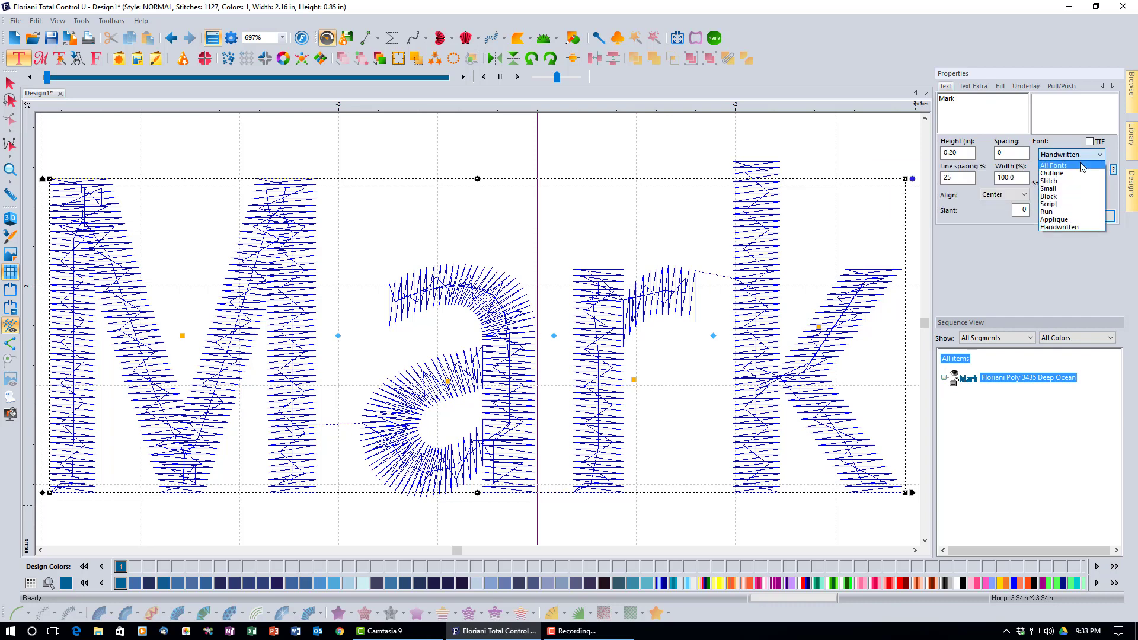
left_click(1082, 166)
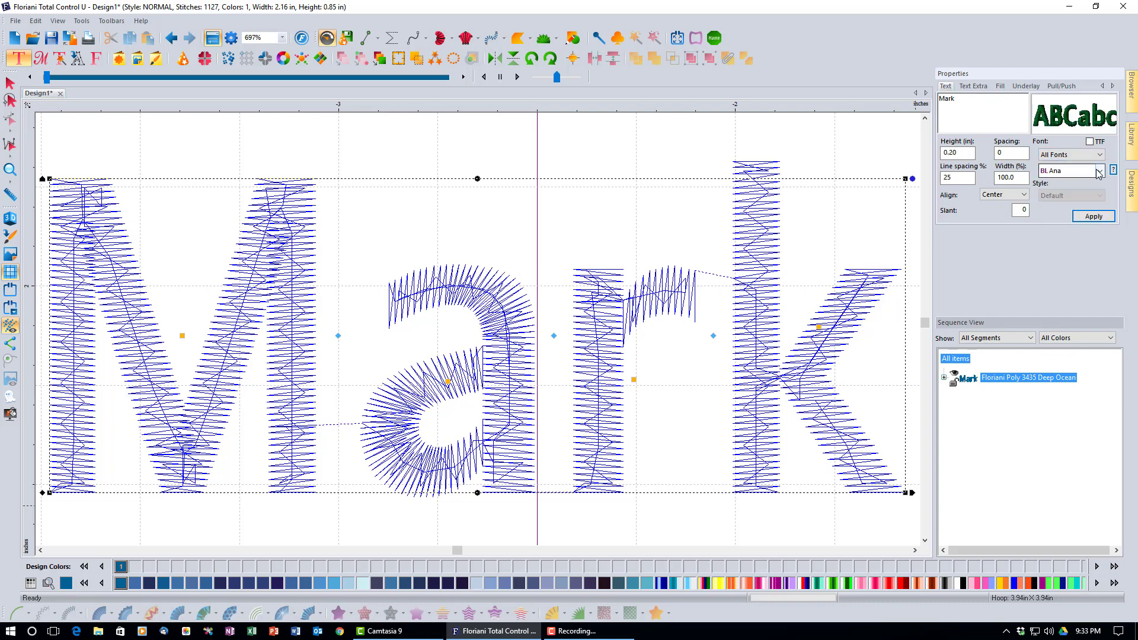
left_click(1099, 171)
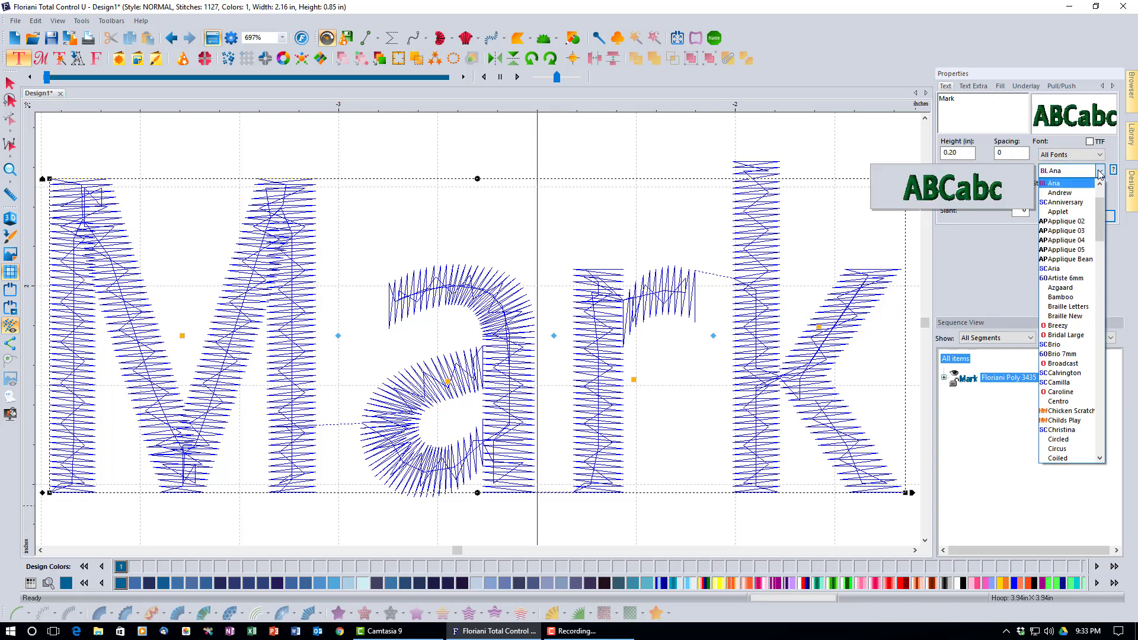
left_click(1100, 171)
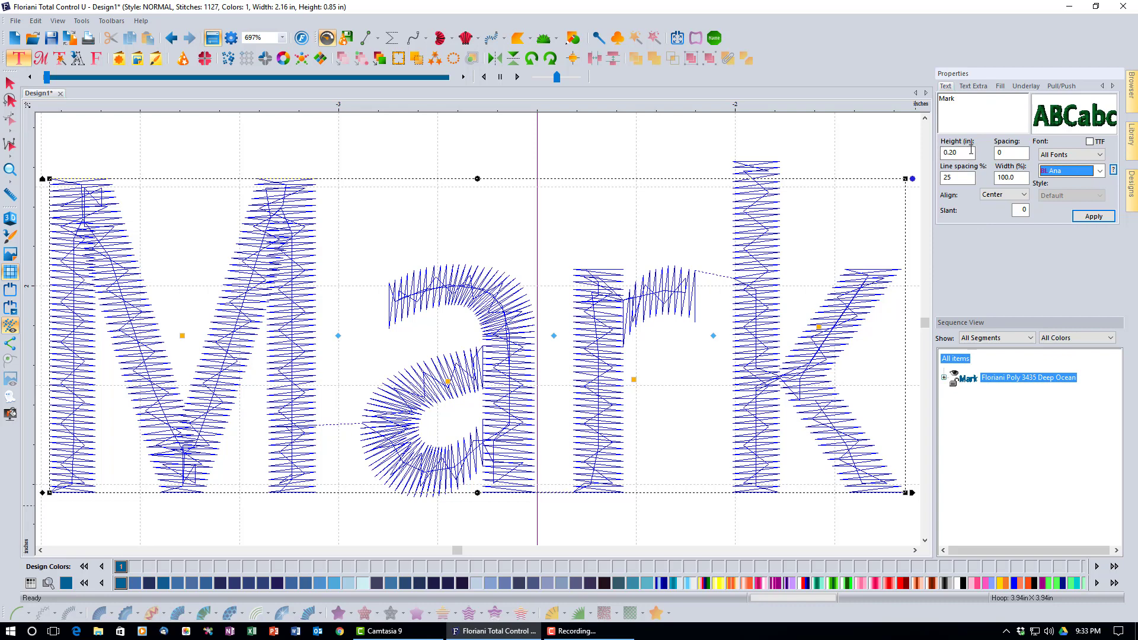
Switch the ruler measurements to Metric, then back to Inches
right_click(891, 109)
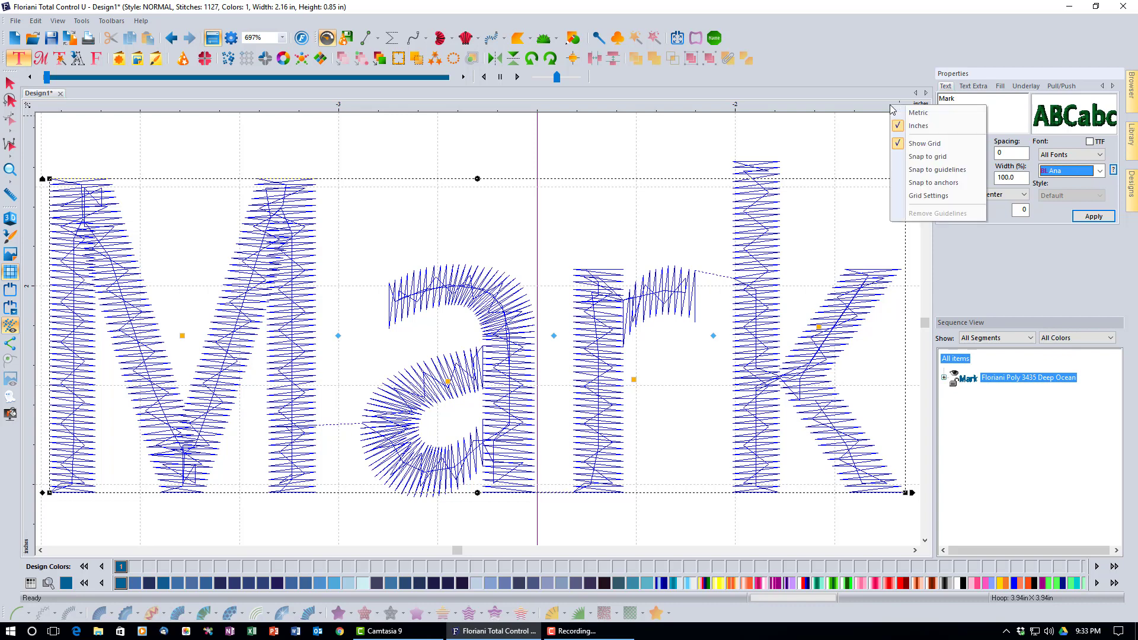
left_click(922, 118)
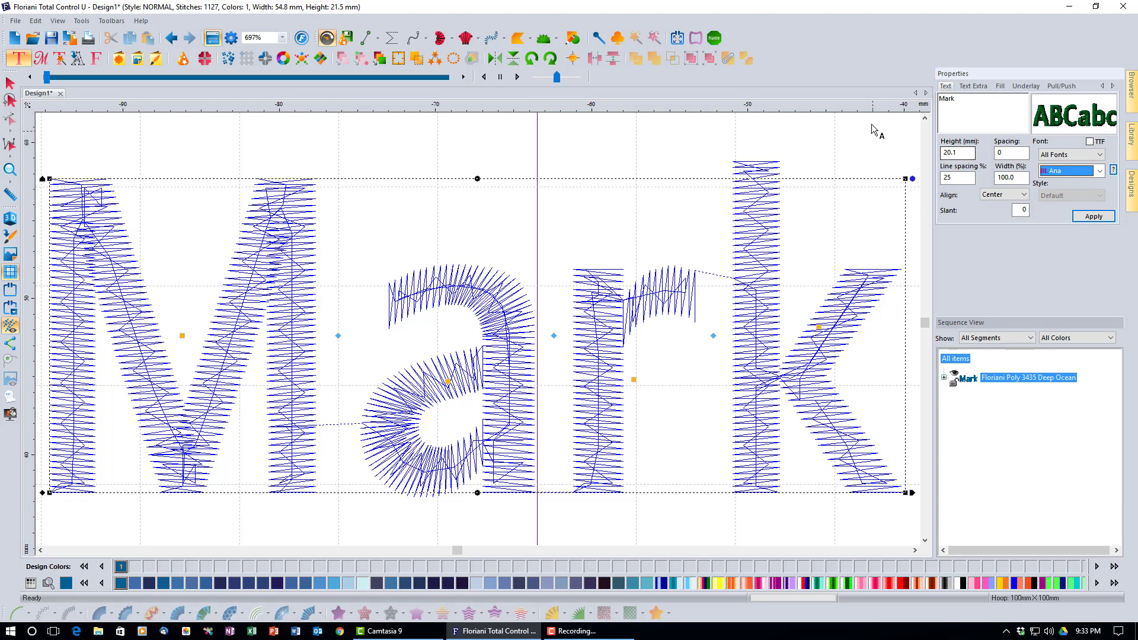
right_click(880, 107)
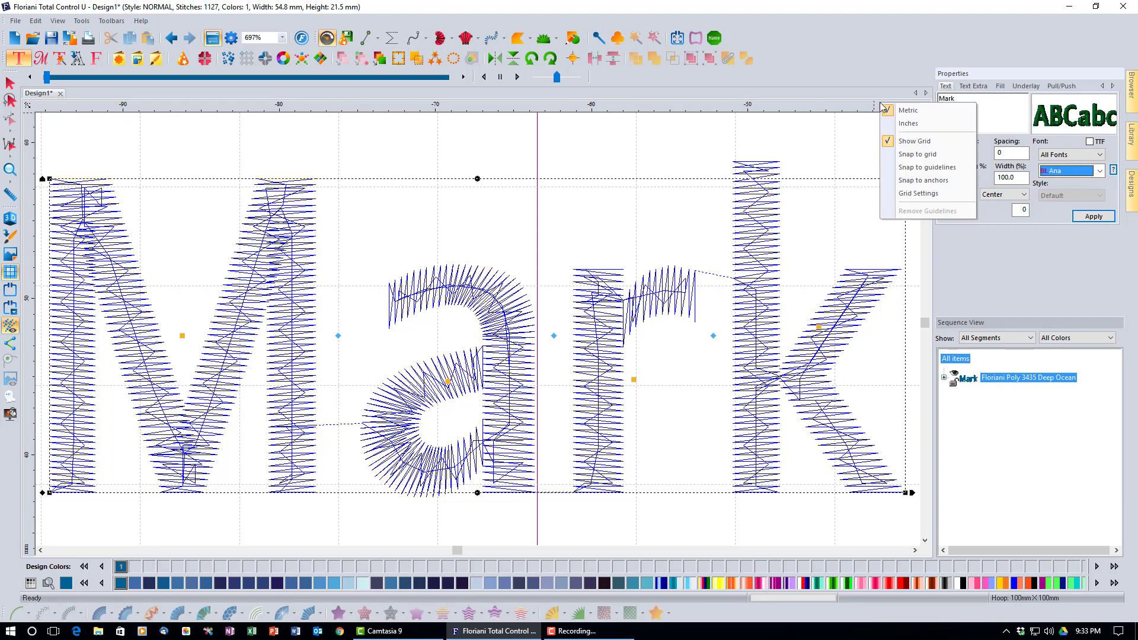
left_click(904, 127)
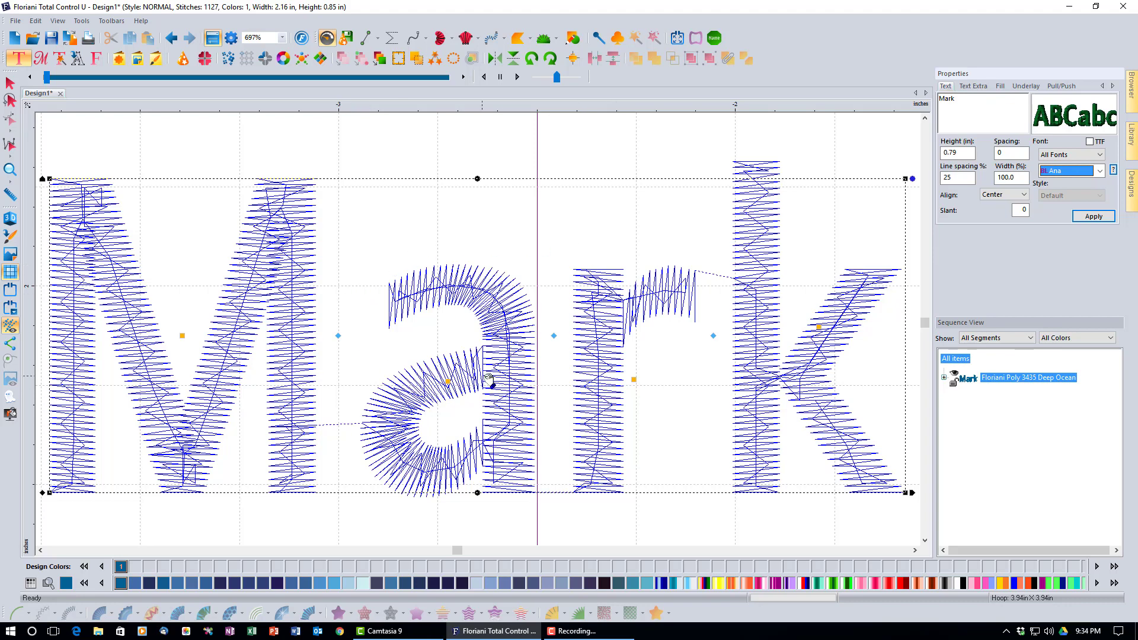
Change the Mark lettering height to 0.6 in and apply it
left_click(963, 152)
key("BackSpace")
key("BackSpace")
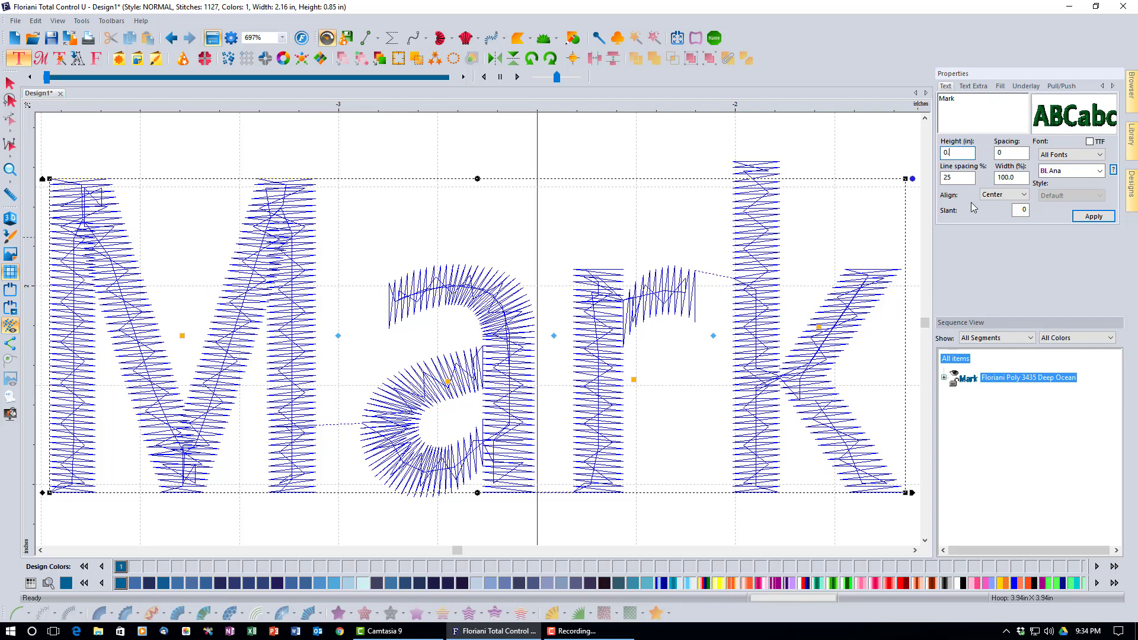
type("6")
left_click(1084, 215)
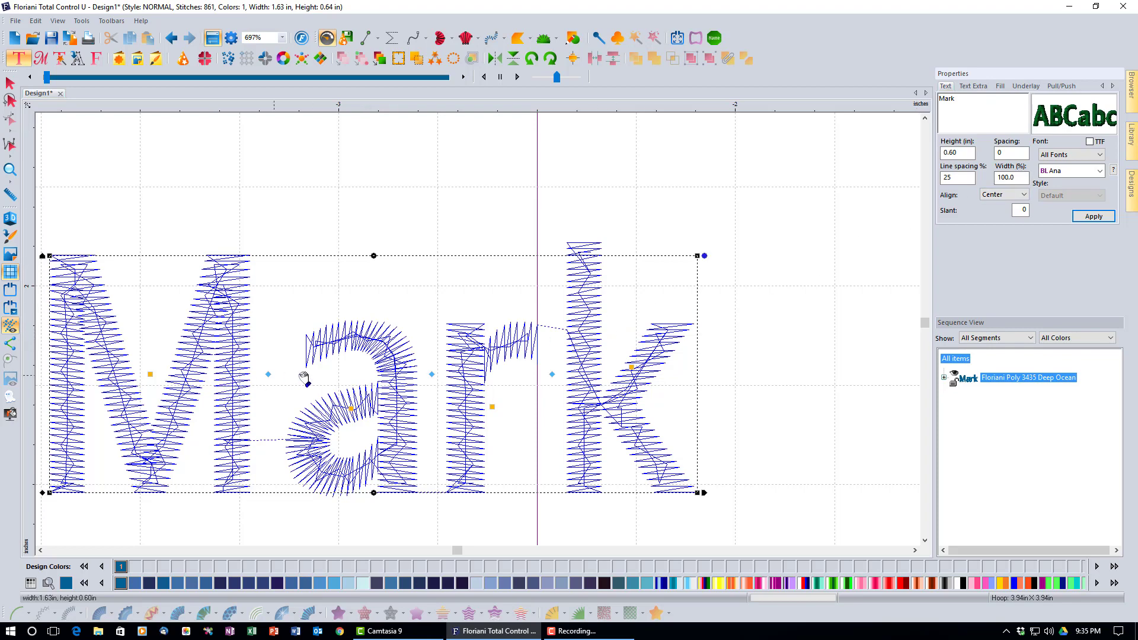
Try Mark's lettering at 120% and then 80% width before restoring it to 100%
double_click(1021, 180)
type("120")
left_click(1094, 217)
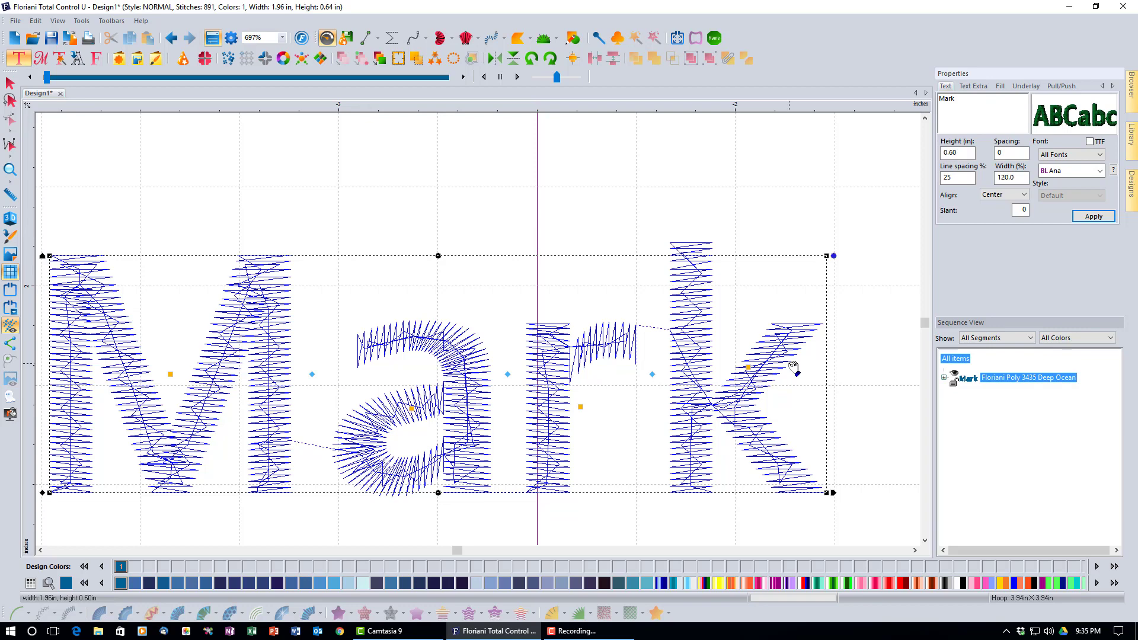
double_click(1008, 177)
type("80")
left_click(1089, 219)
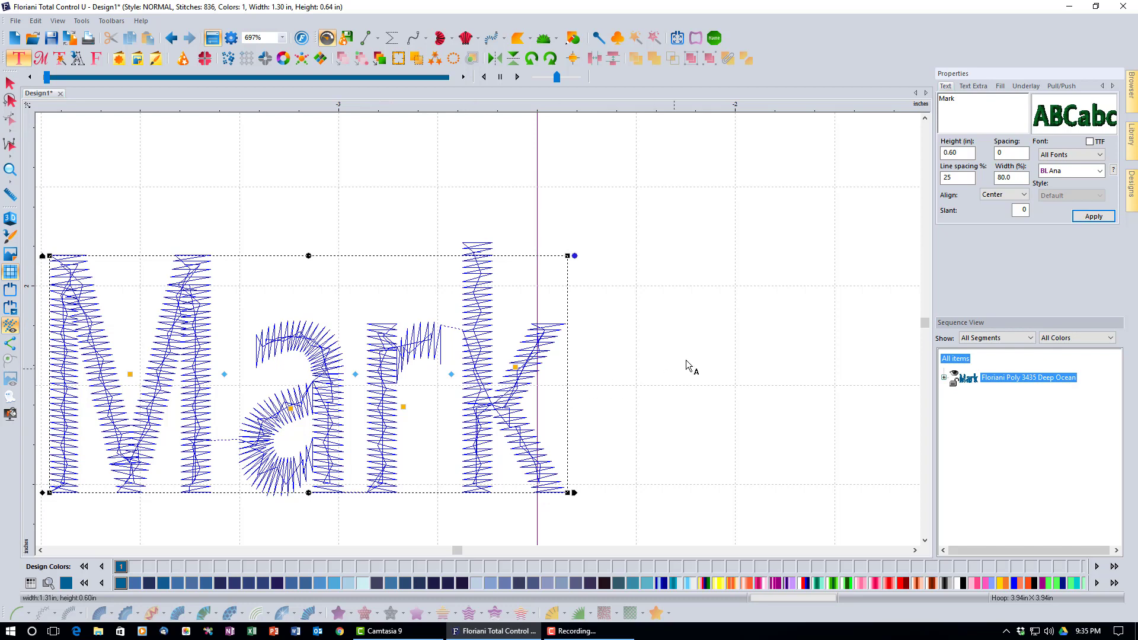
left_click_drag(1023, 178, 988, 184)
type("100")
left_click(1094, 216)
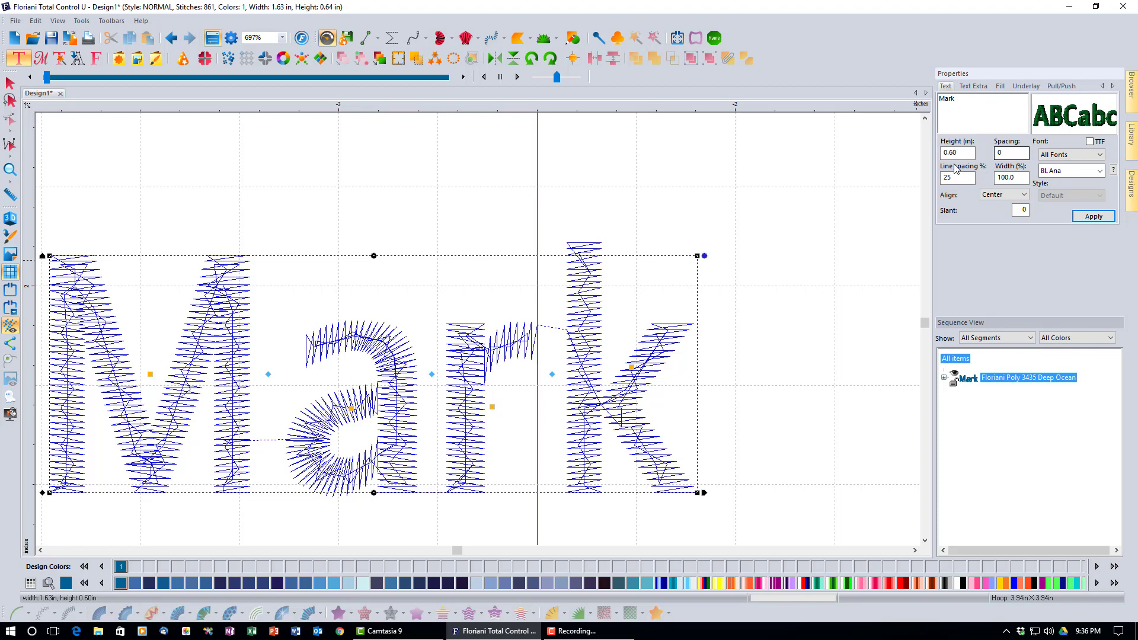
double_click(1016, 152)
type("3")
left_click(1087, 218)
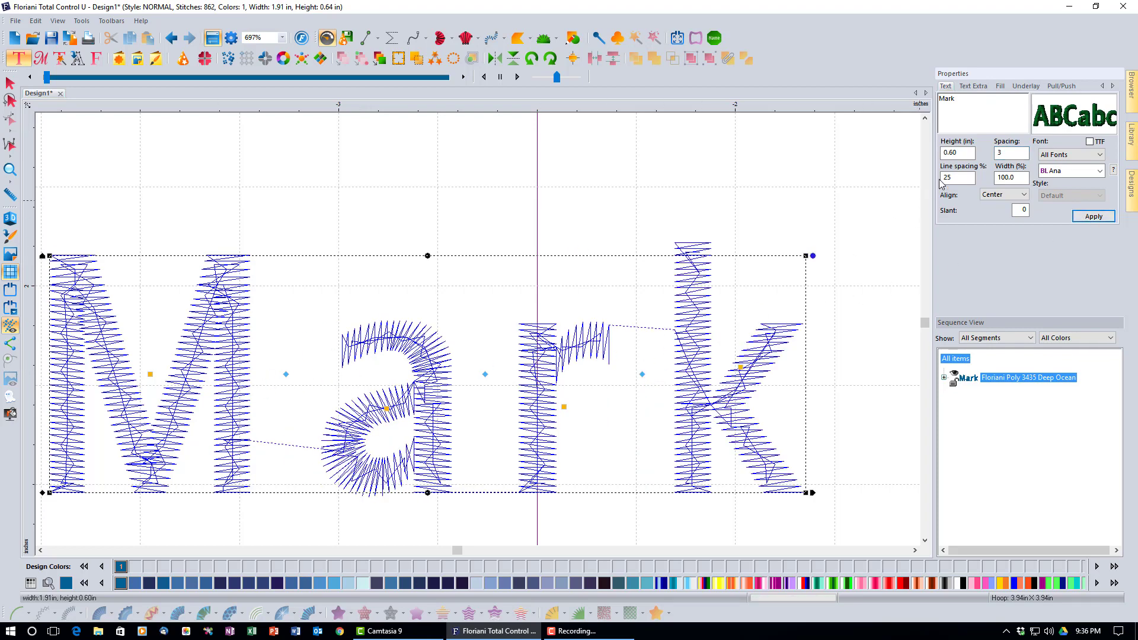
double_click(1003, 153)
type("-3")
left_click(1094, 216)
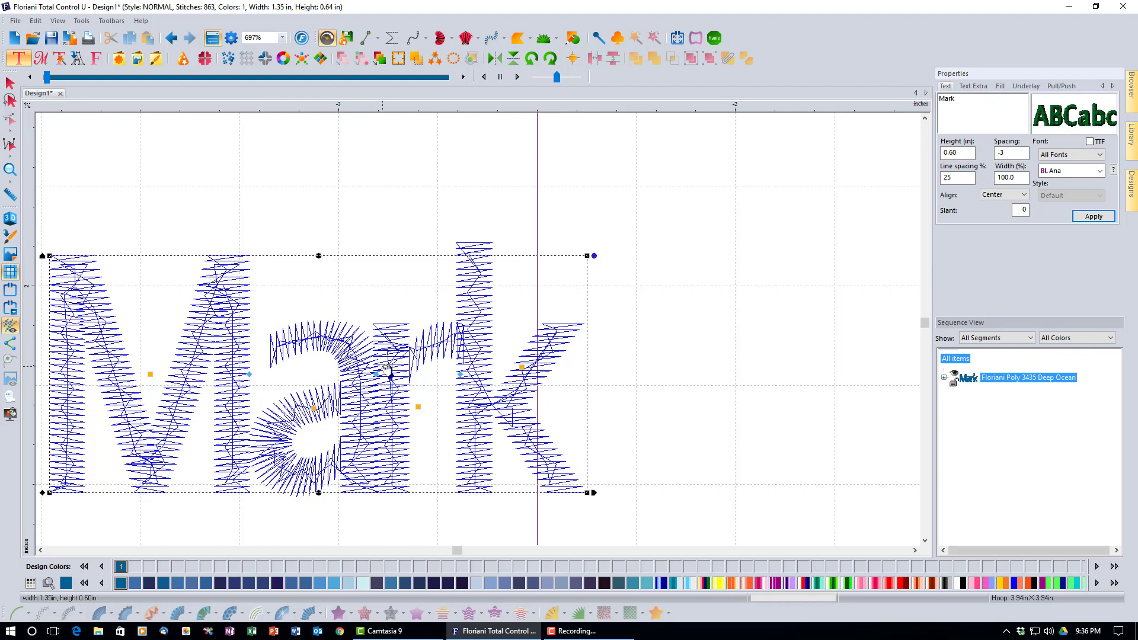
left_click(996, 156)
double_click(996, 155)
type("0")
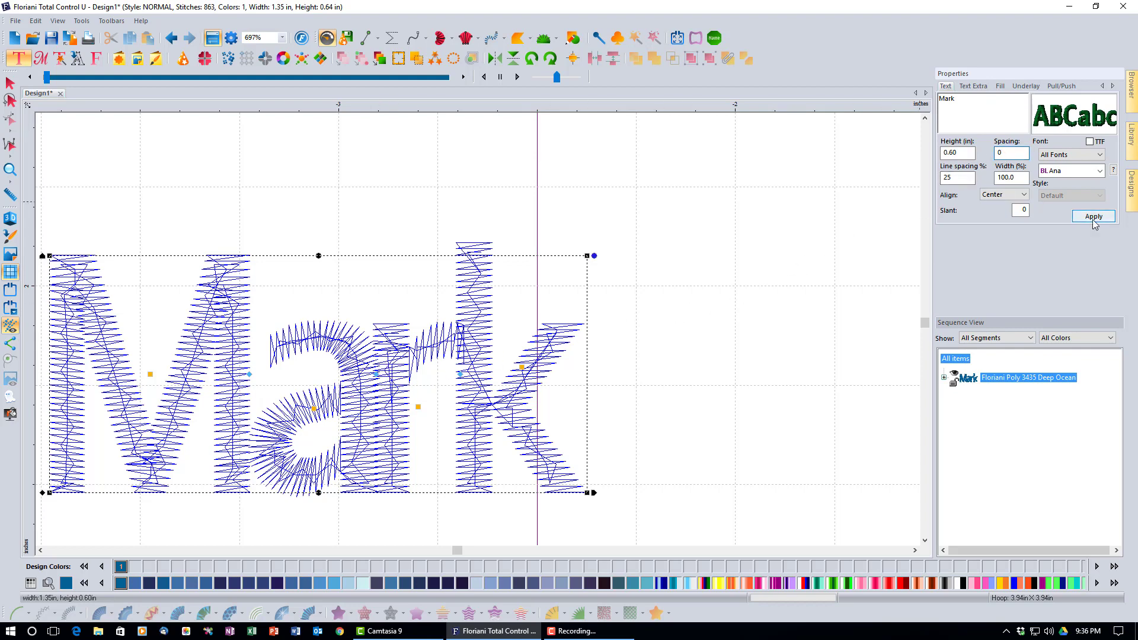
left_click(1094, 217)
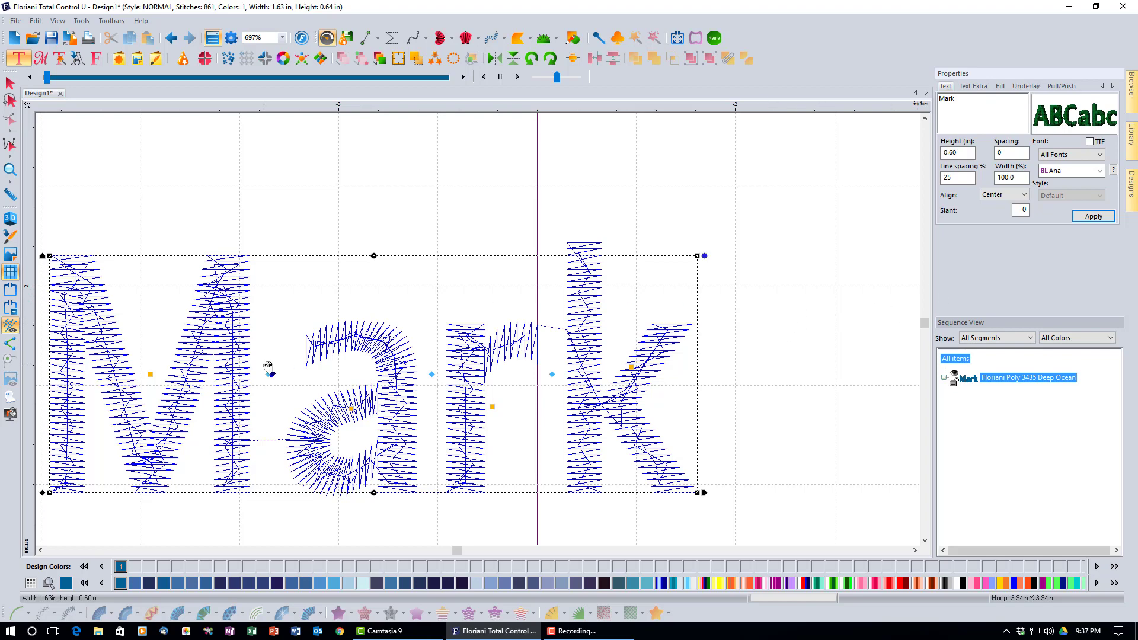
Nudge Mark to the right, try 25° then -25° slants, and select the slant value for reset
left_click_drag(269, 372, 334, 356)
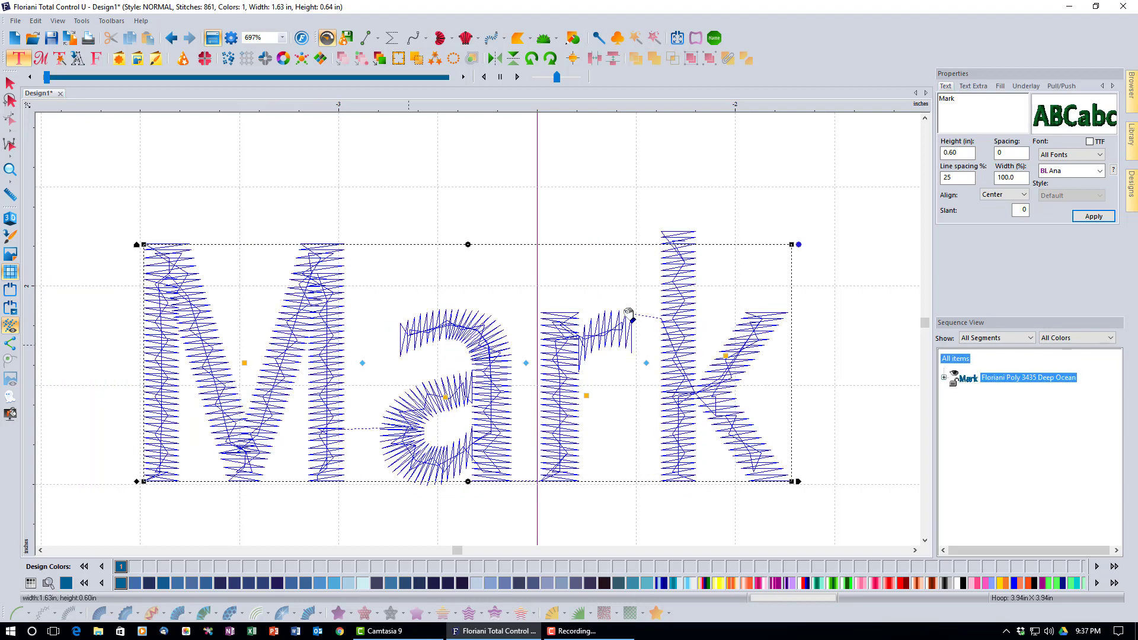
double_click(1020, 210)
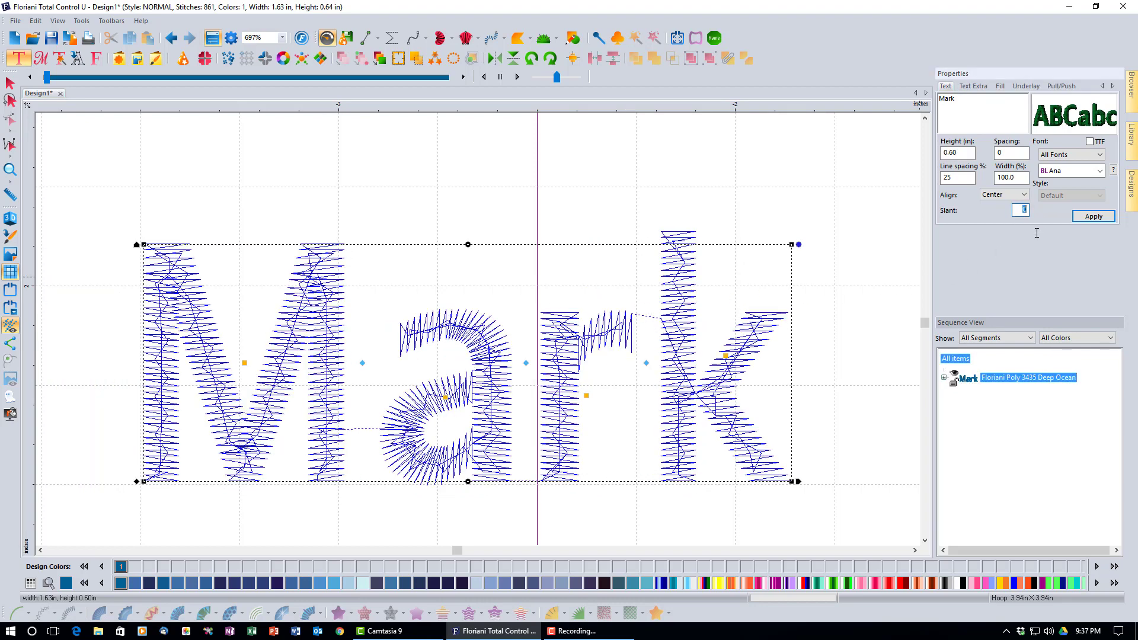
type("25")
left_click(1089, 218)
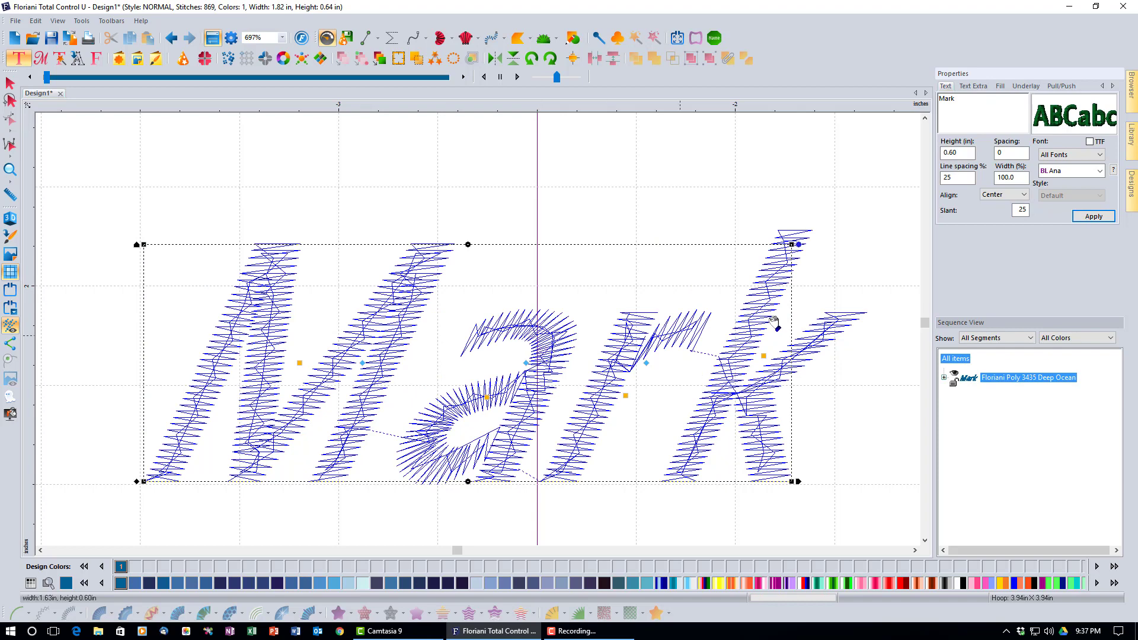
double_click(1019, 212)
type("-25")
left_click(1082, 215)
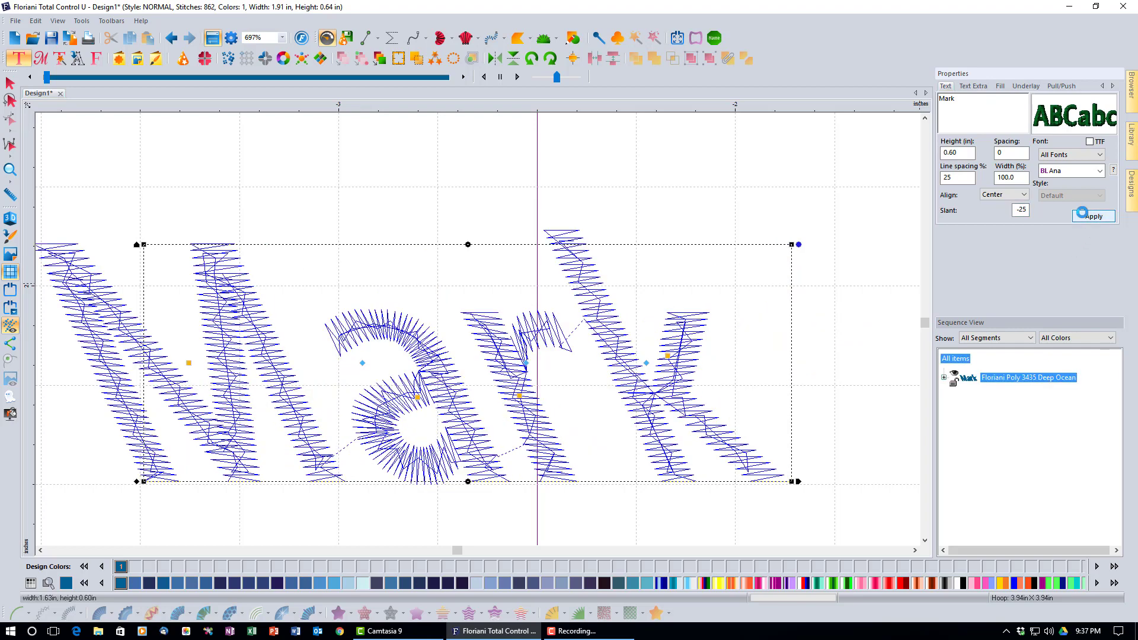
double_click(1015, 210)
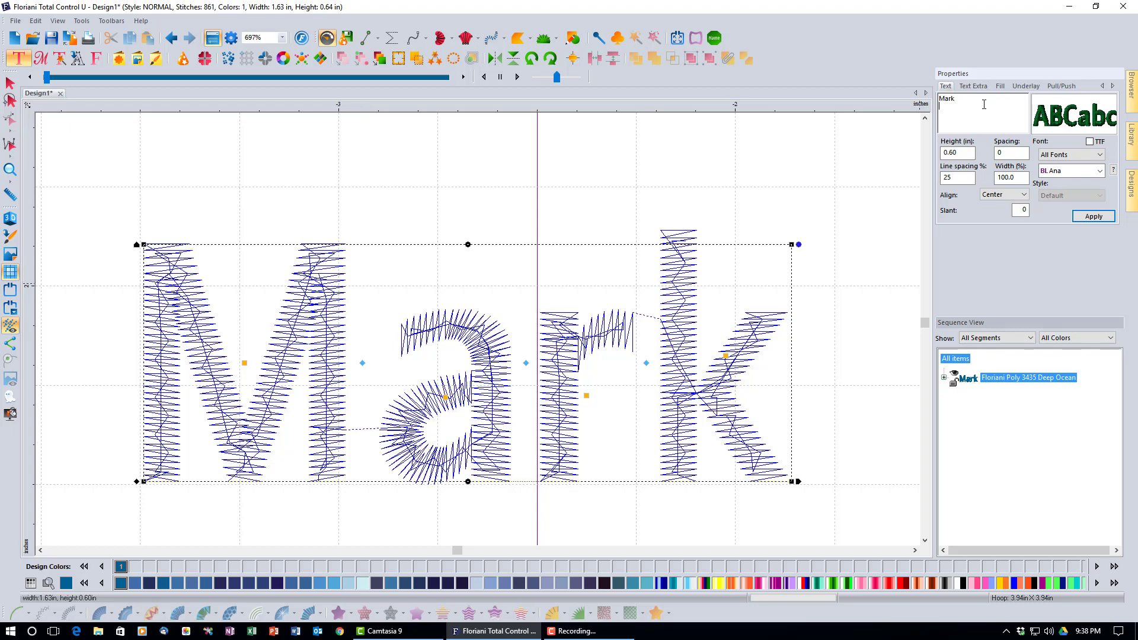
Insert and apply an empty second line after Mark, extending the lettering frame to 1.35 in tall
key("Return")
left_click(1107, 219)
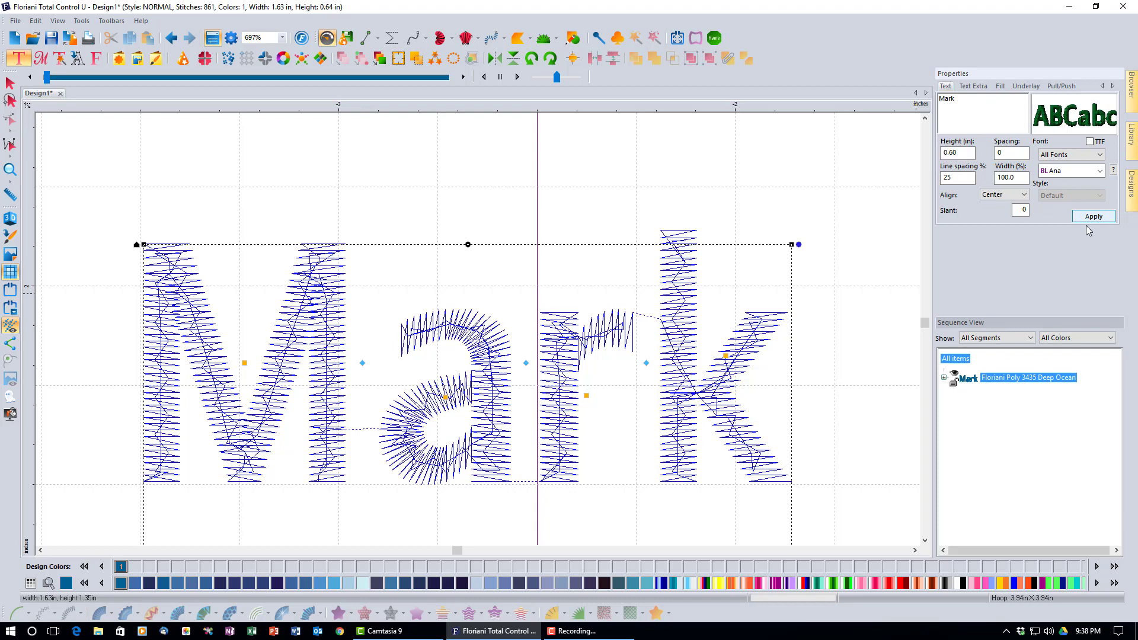
left_click(10, 170)
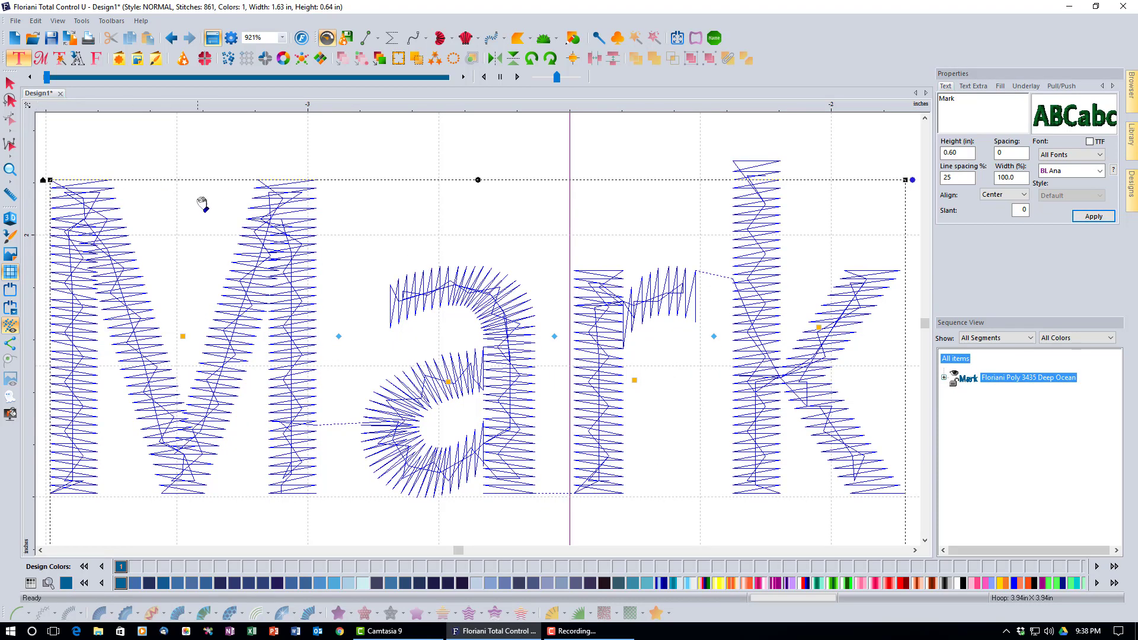
left_click(281, 36)
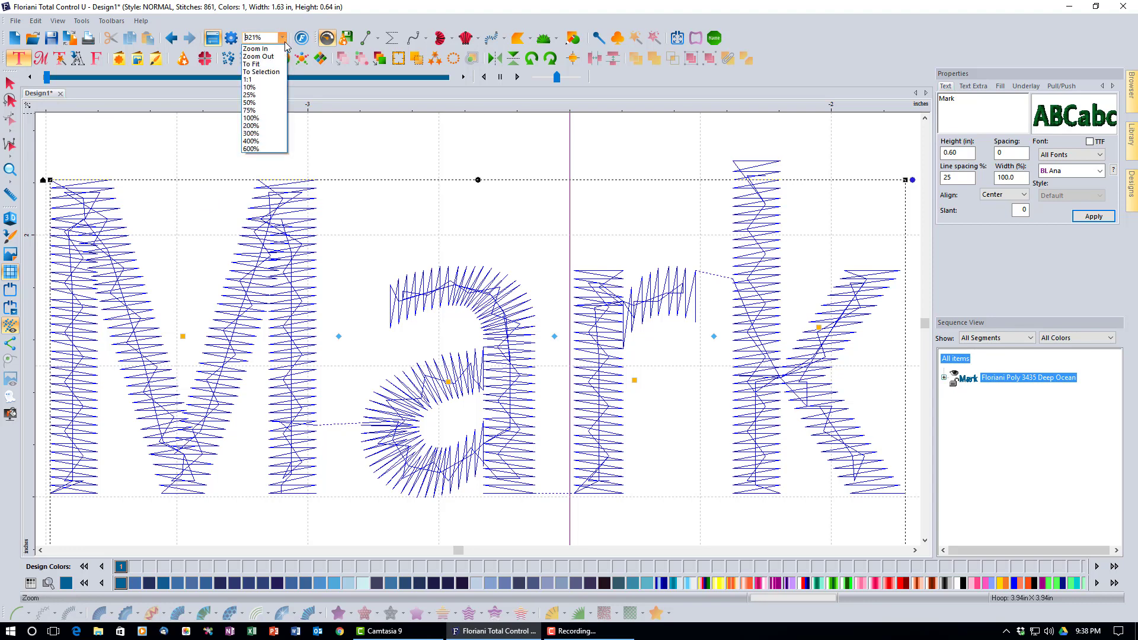
left_click(278, 57)
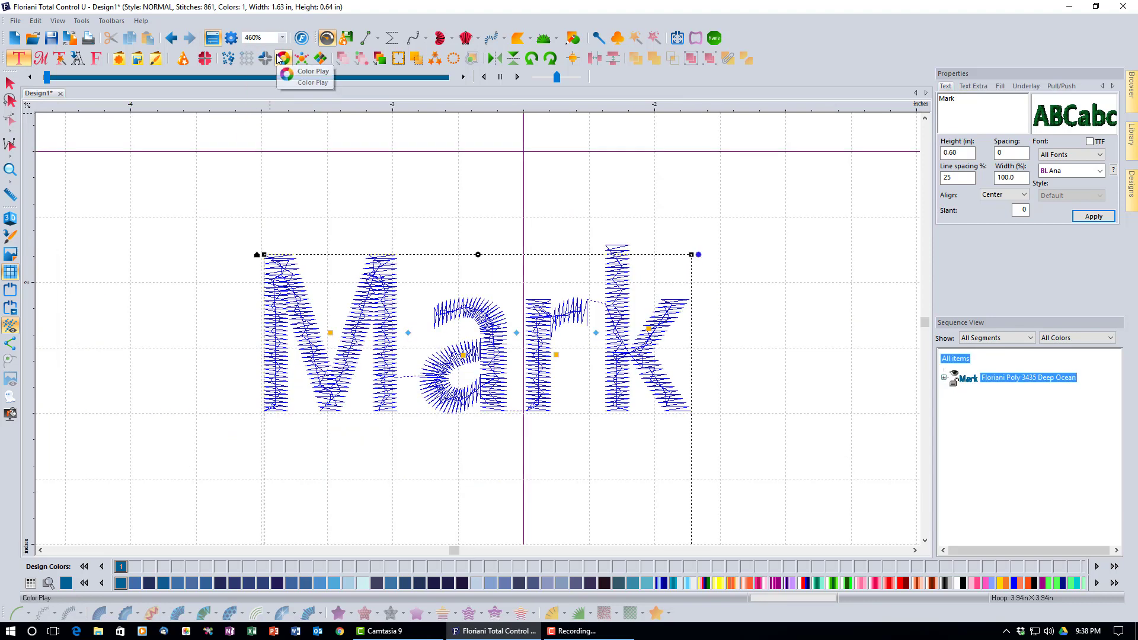
left_click(282, 37)
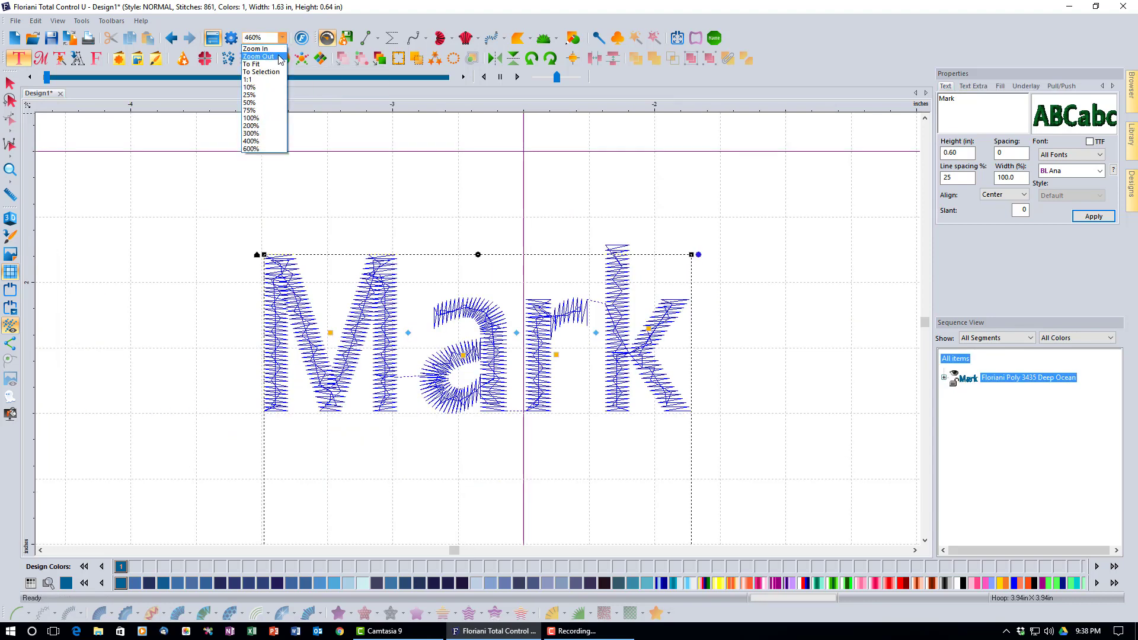
left_click(278, 57)
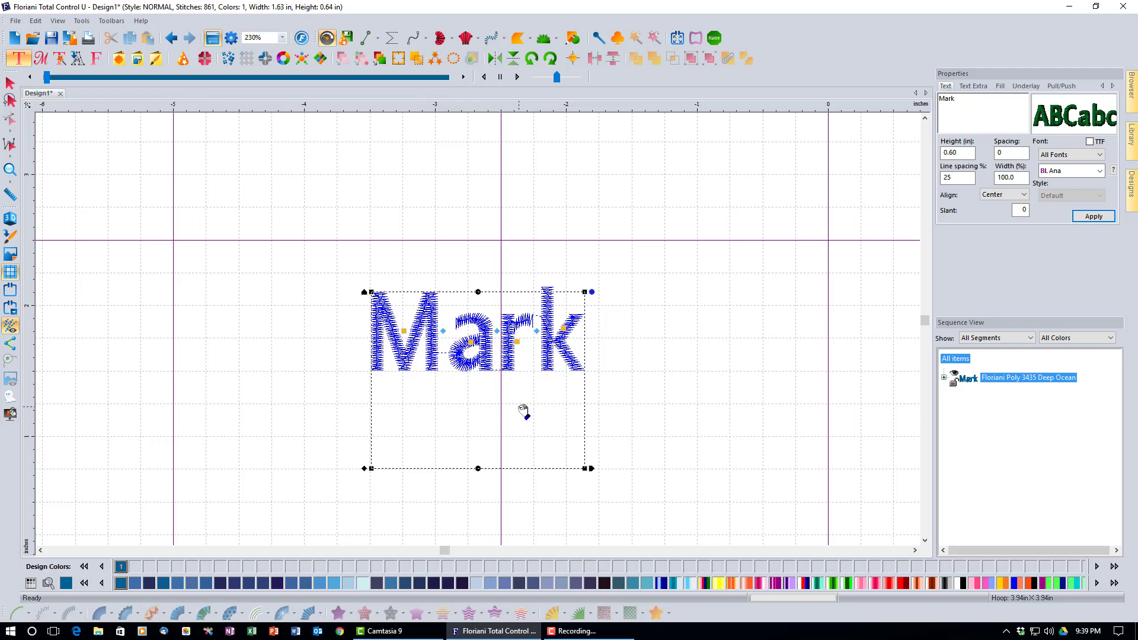
Enter the surname on the second text line and apply it, giving 1939 stitches at 2.13 x 1.39 in
left_click(986, 117)
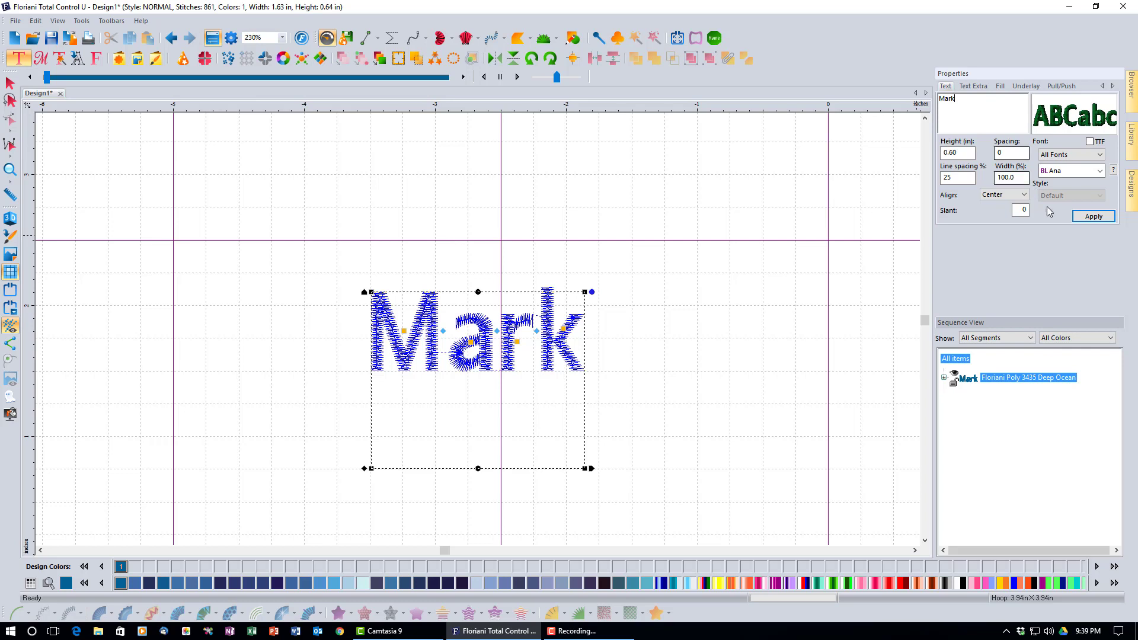
left_click(1088, 217)
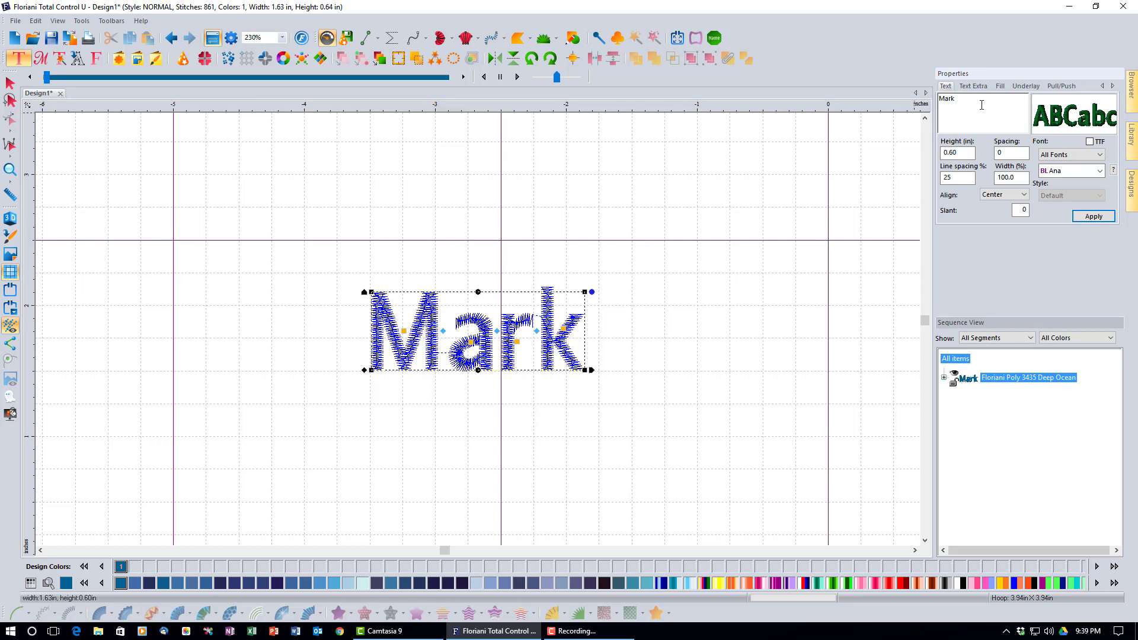
left_click(1094, 216)
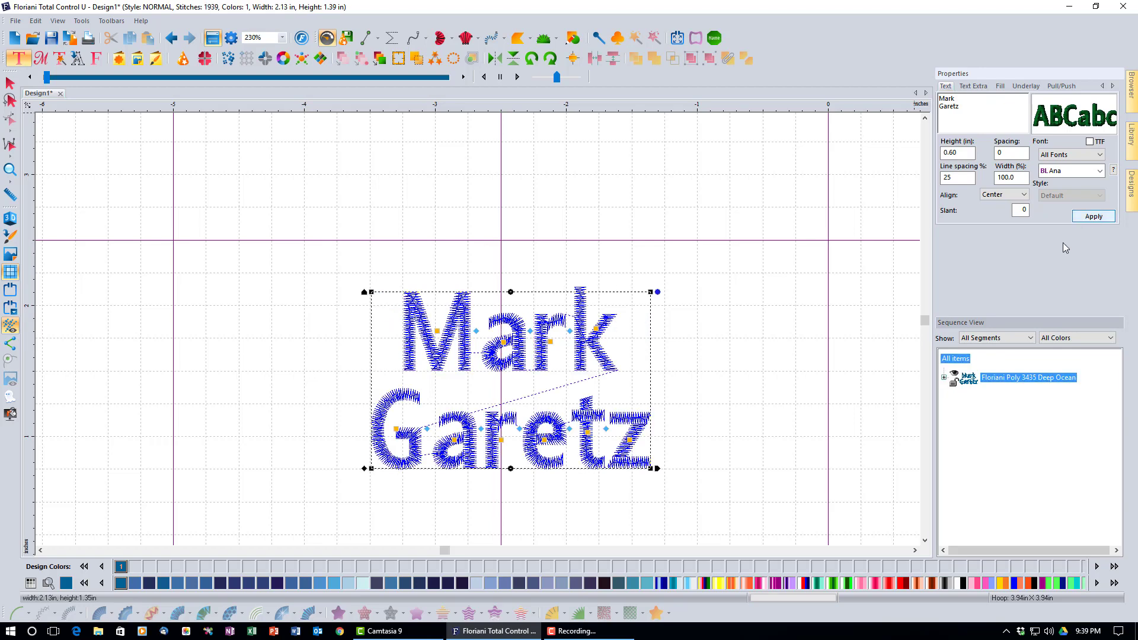
left_click(10, 171)
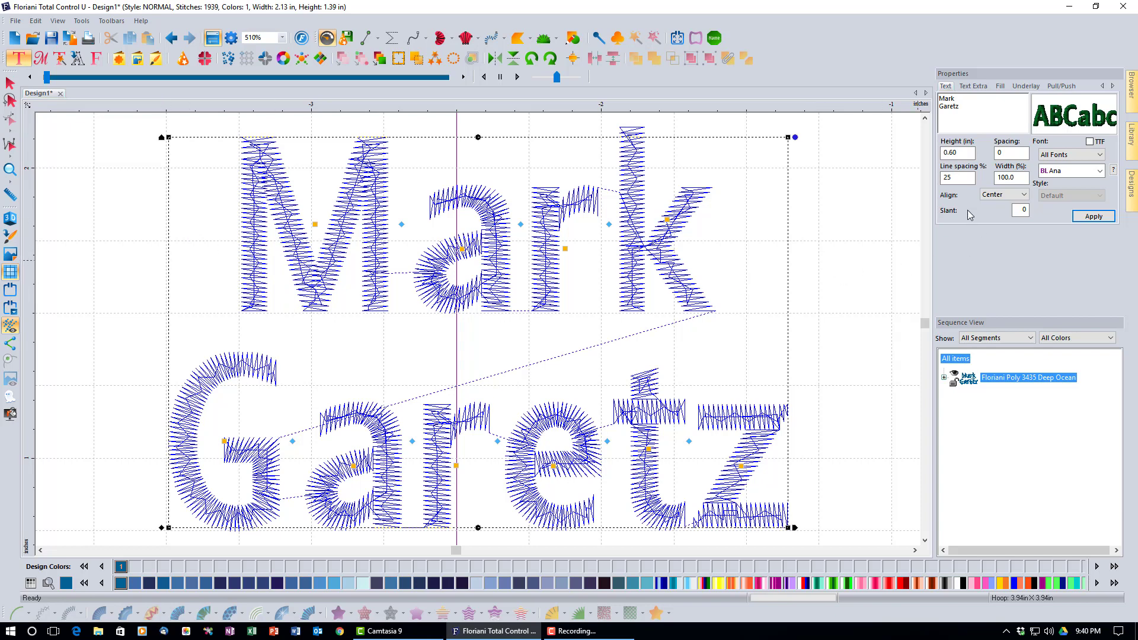
Try Left alignment on the two lines, then set and apply Right alignment
left_click(1025, 196)
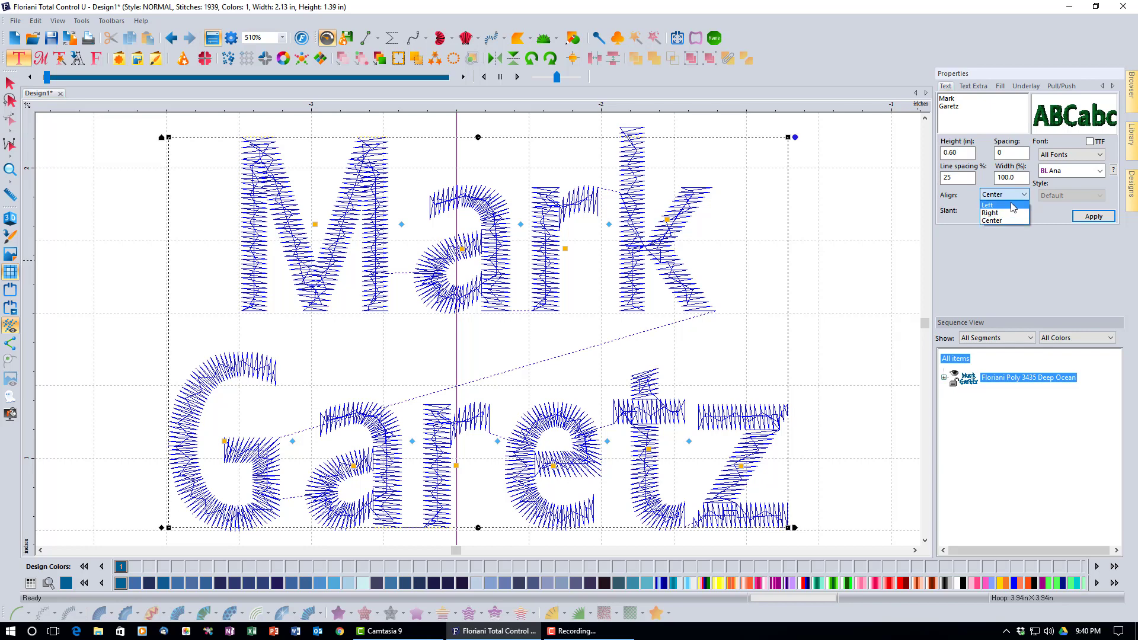
left_click(1013, 206)
left_click(1084, 218)
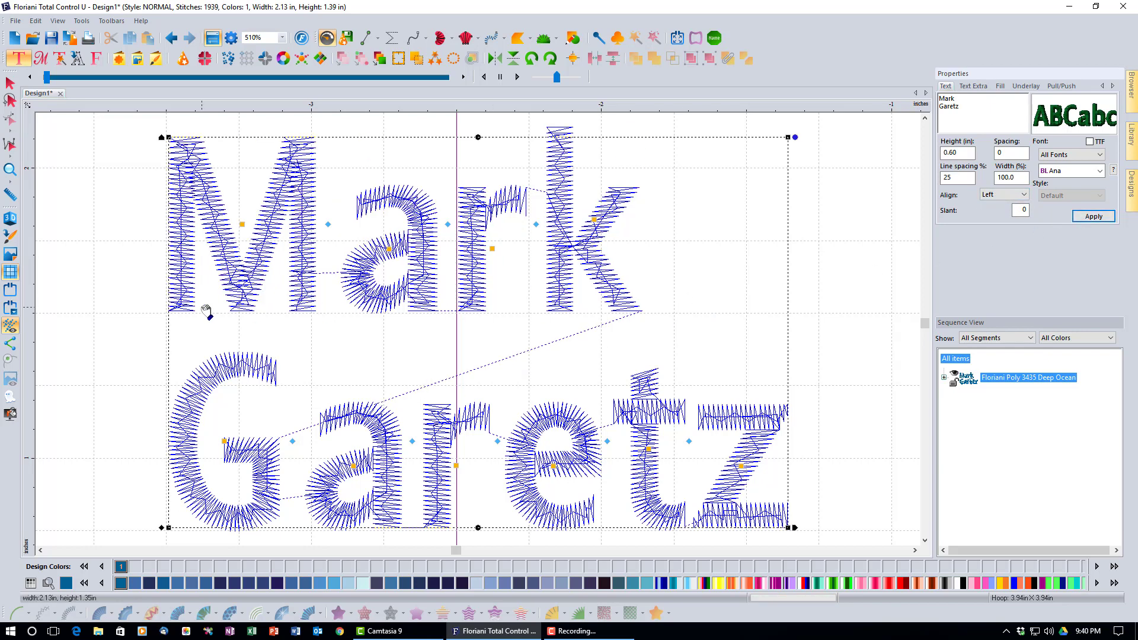
left_click(1024, 196)
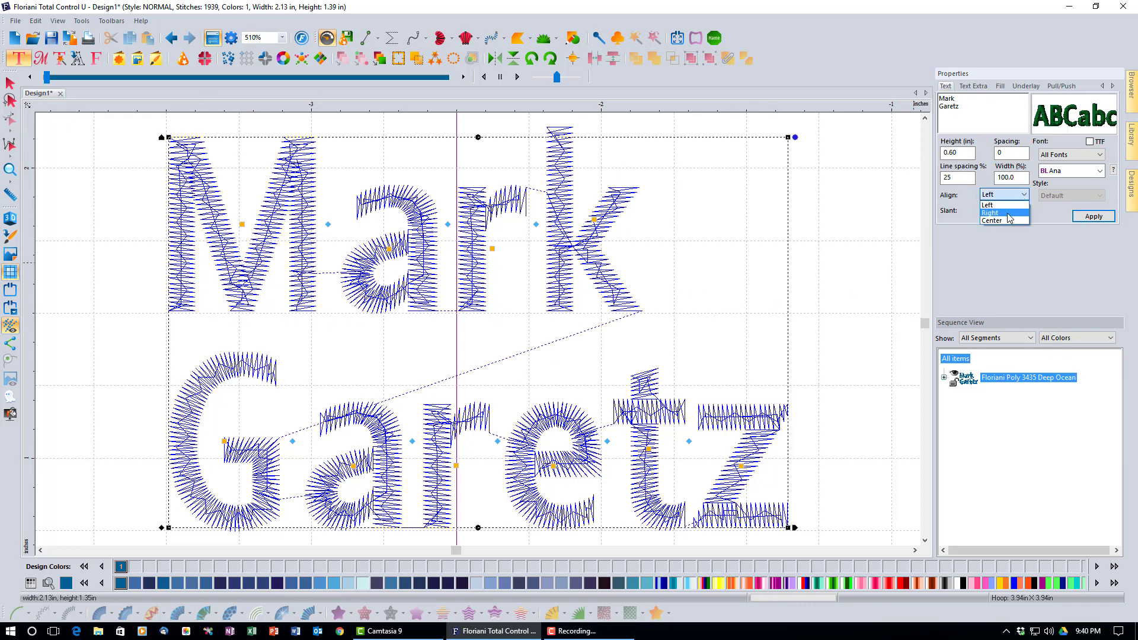
left_click(1008, 213)
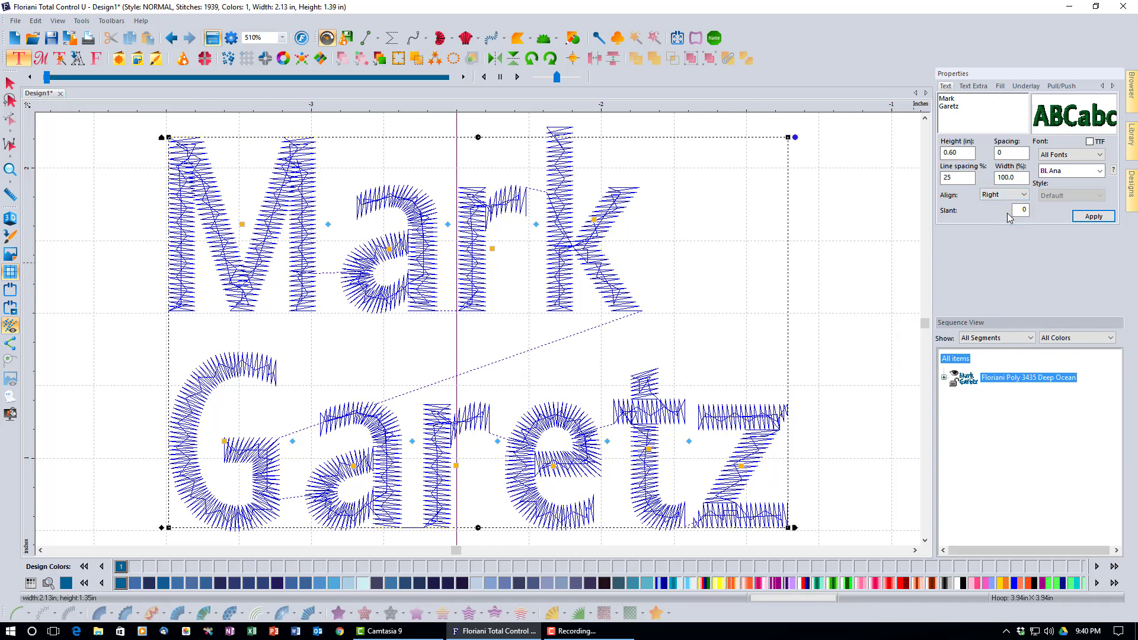
left_click(1094, 217)
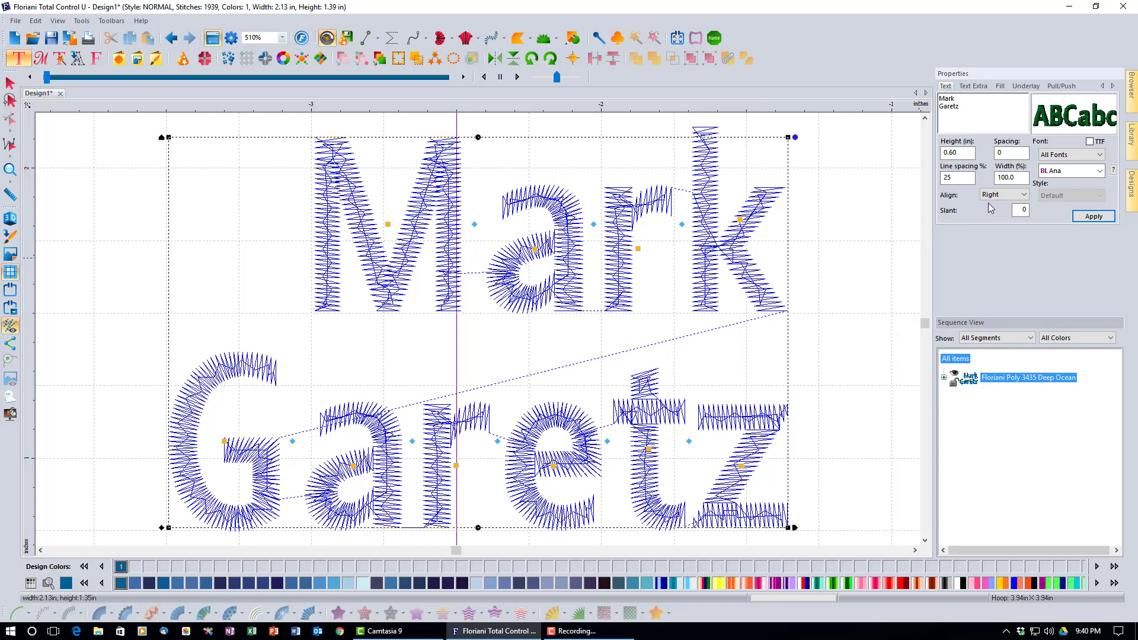
Delete the surname line and rebuild the design with only Mark at 861 stitches
double_click(959, 113)
key("BackSpace")
key("BackSpace")
left_click(1093, 216)
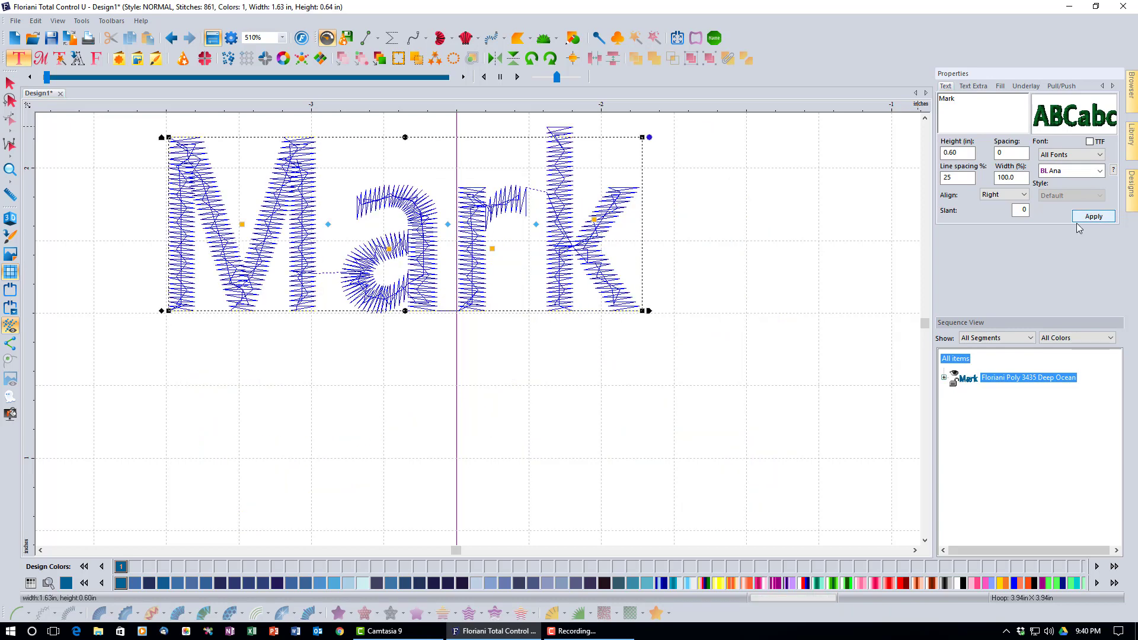
Set Mark's alignment to Center and drag the lettering toward the hoop centre
left_click(1024, 196)
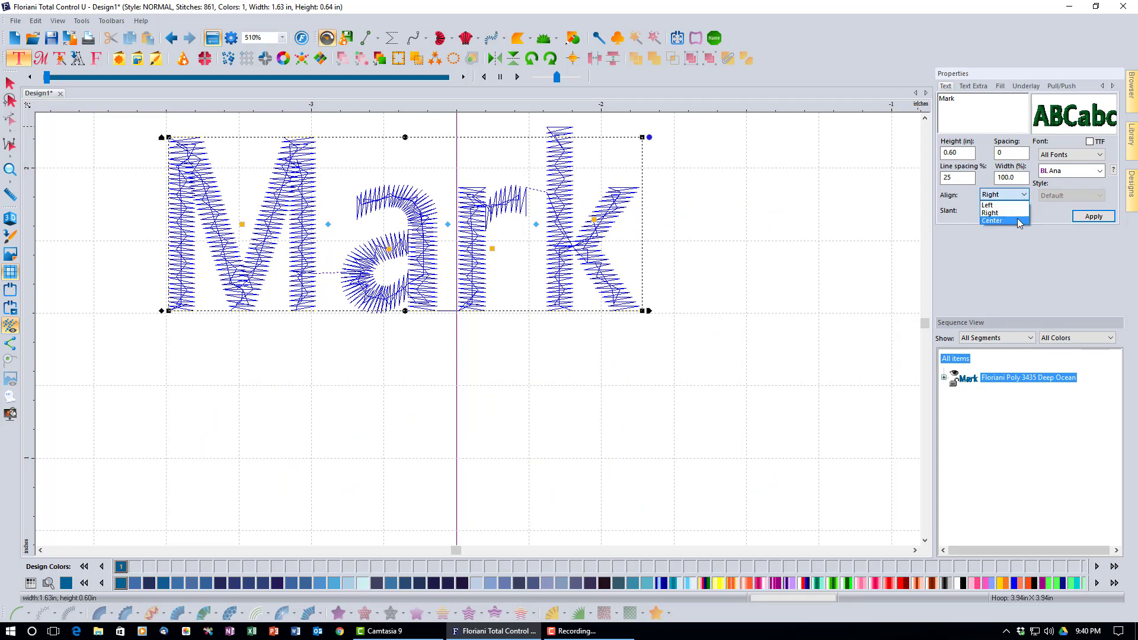
left_click(1019, 222)
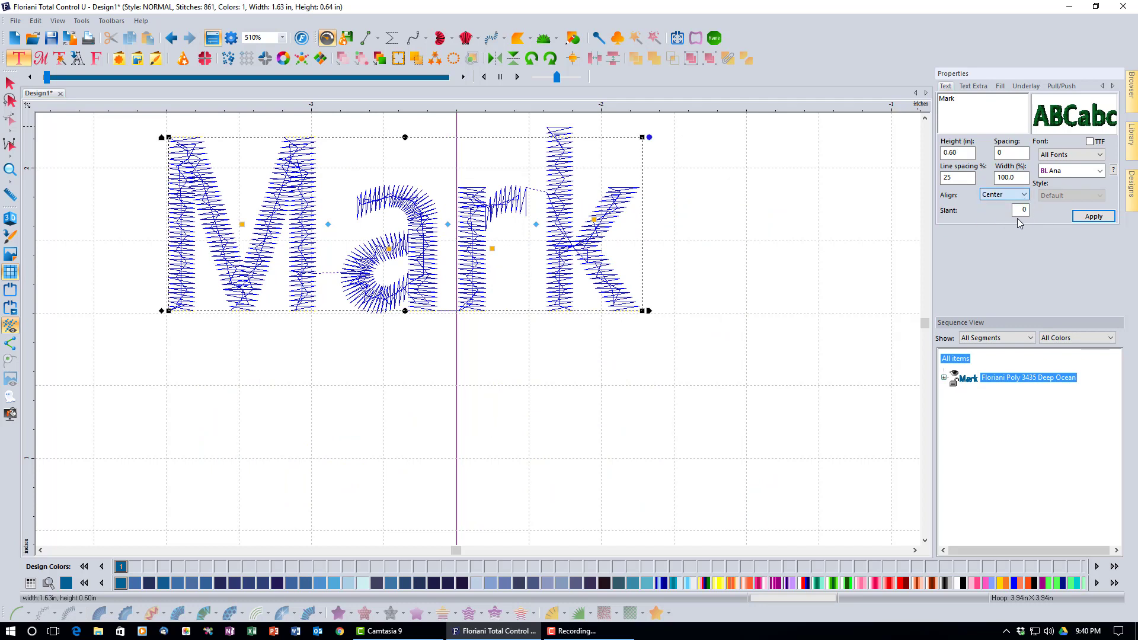
left_click(1109, 222)
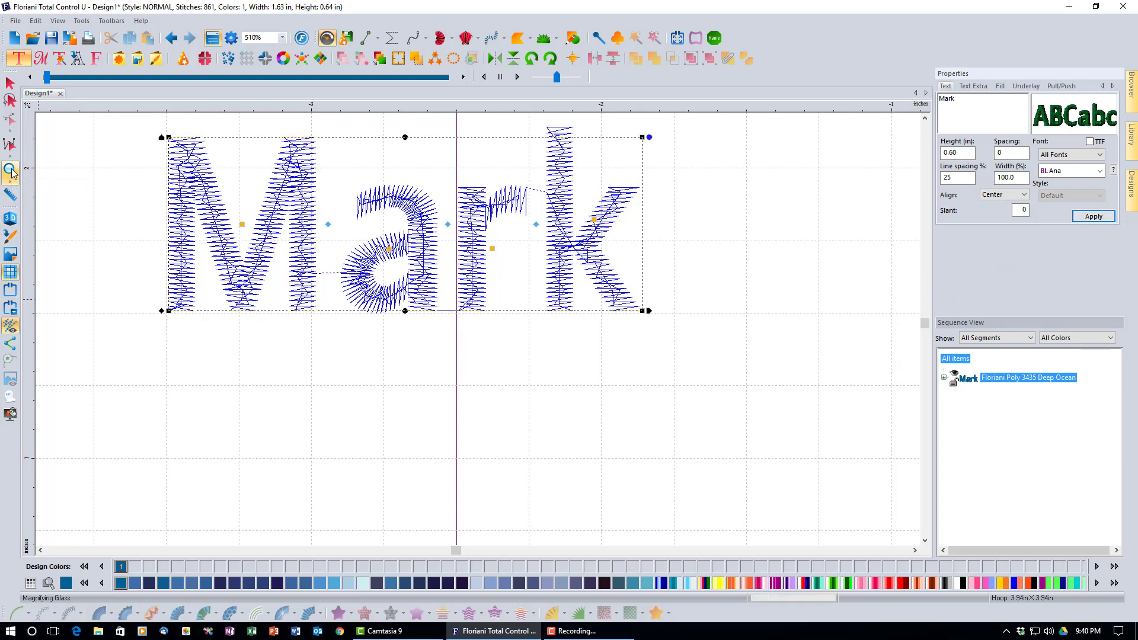
left_click_drag(423, 270, 479, 358)
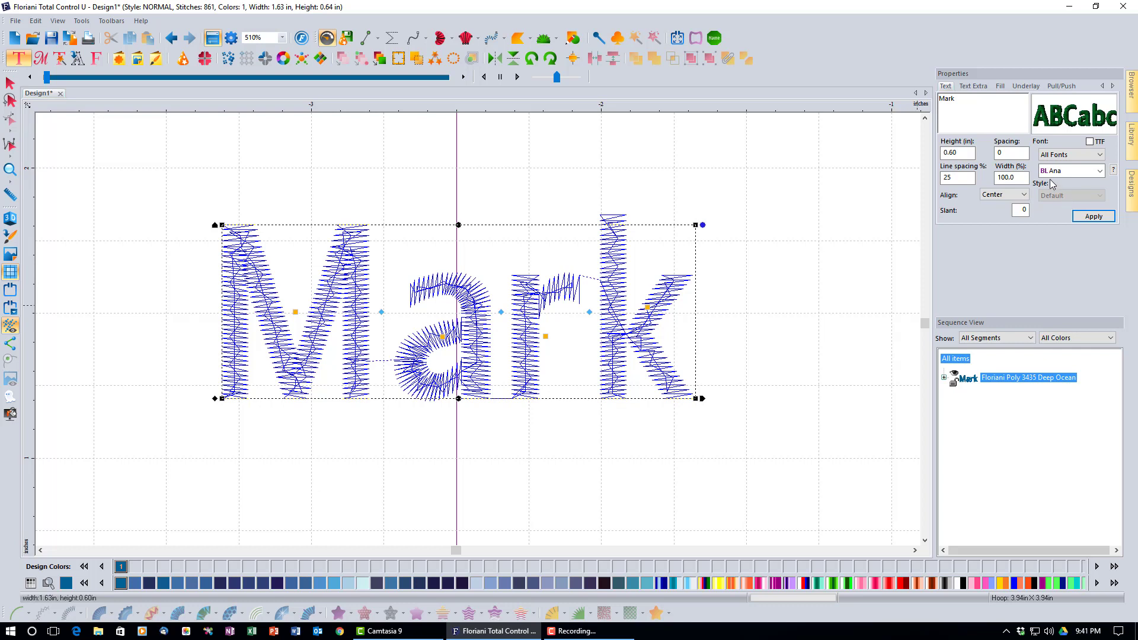
Re-stitch Mark in the Breezy font, growing it to 1310 stitches at 2.76 x 0.83 in
left_click(1099, 172)
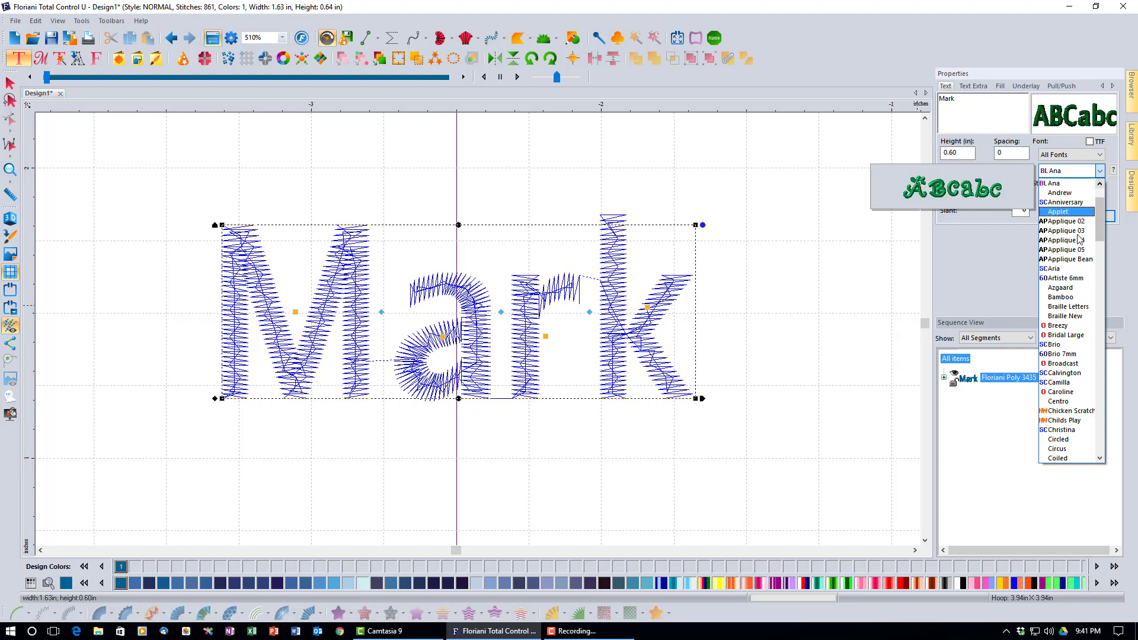
left_click(1073, 326)
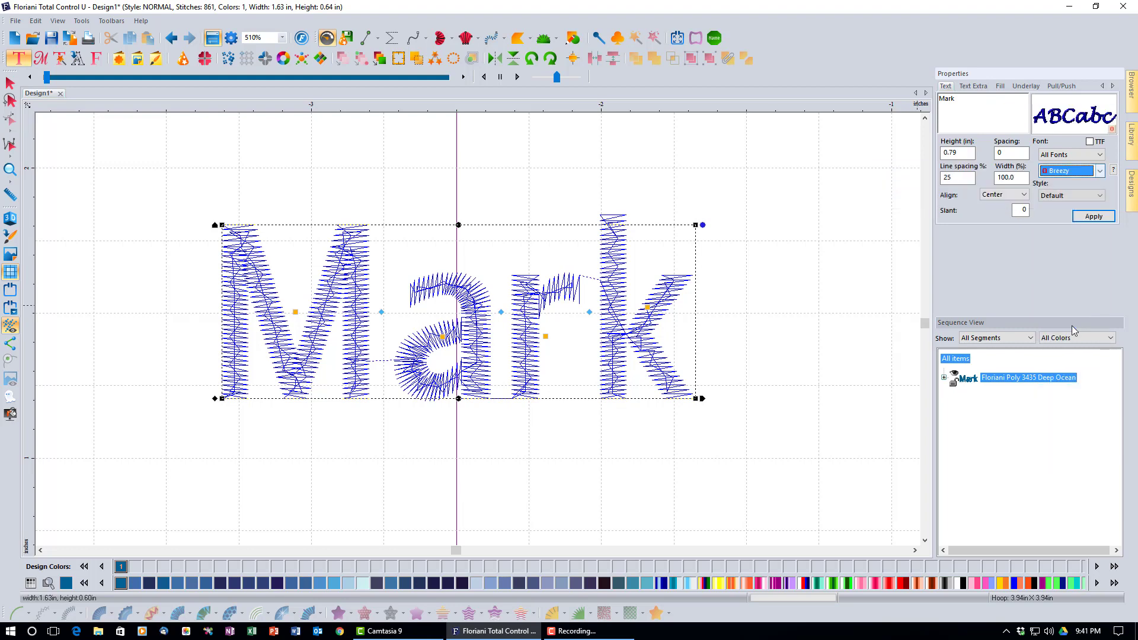
left_click(1094, 217)
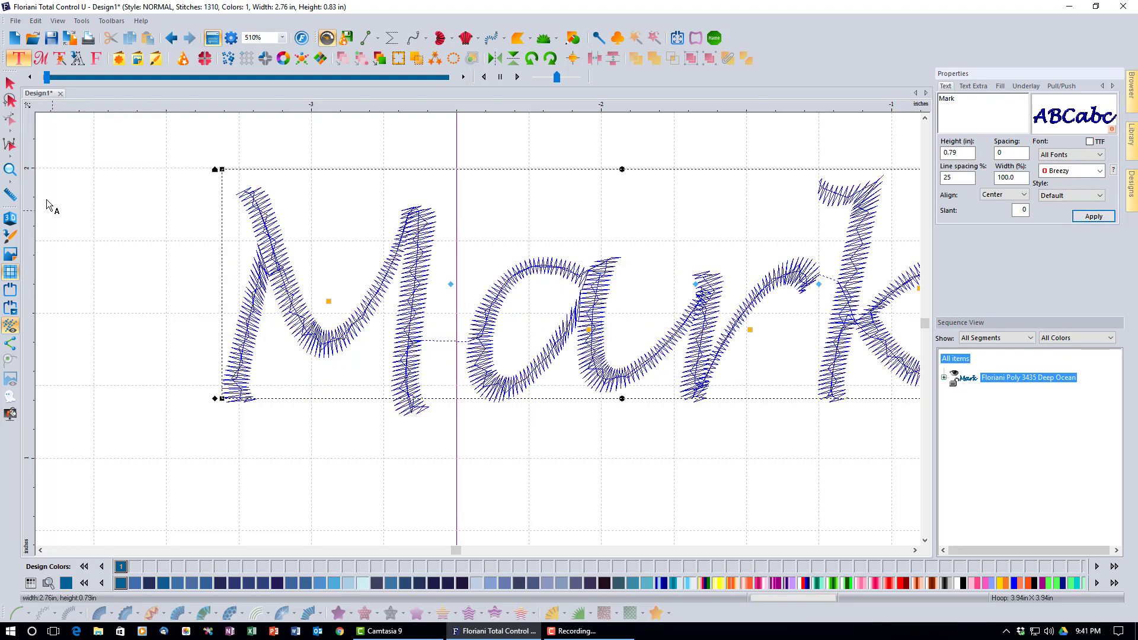
left_click(9, 170)
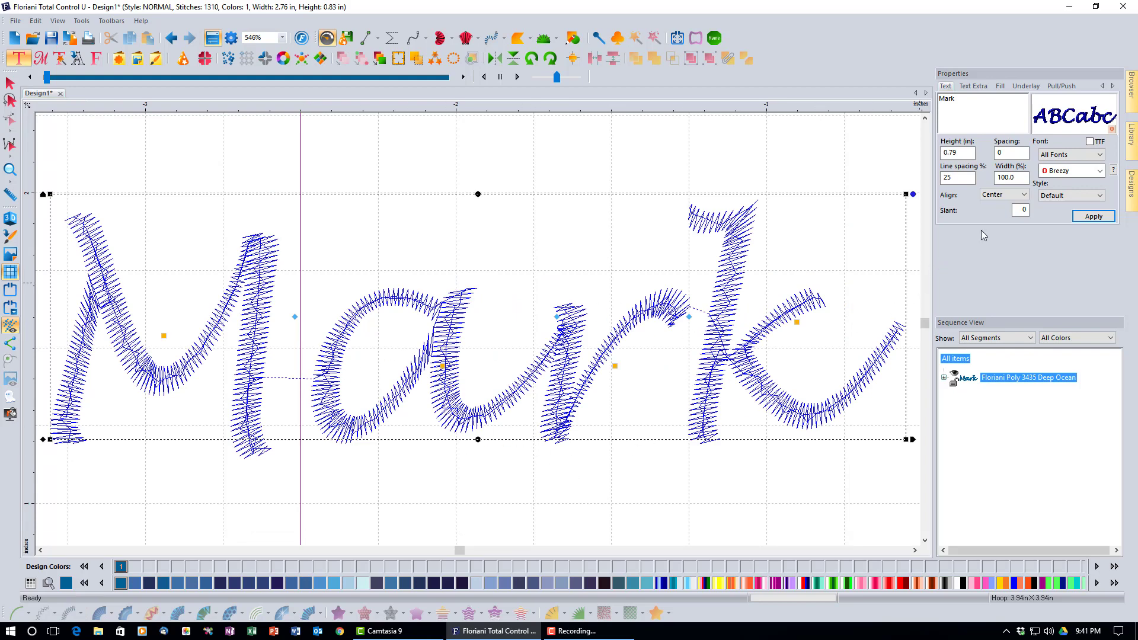
Apply the Run lettering style to Mark, reducing it to a 245-stitch single outline
left_click(1101, 196)
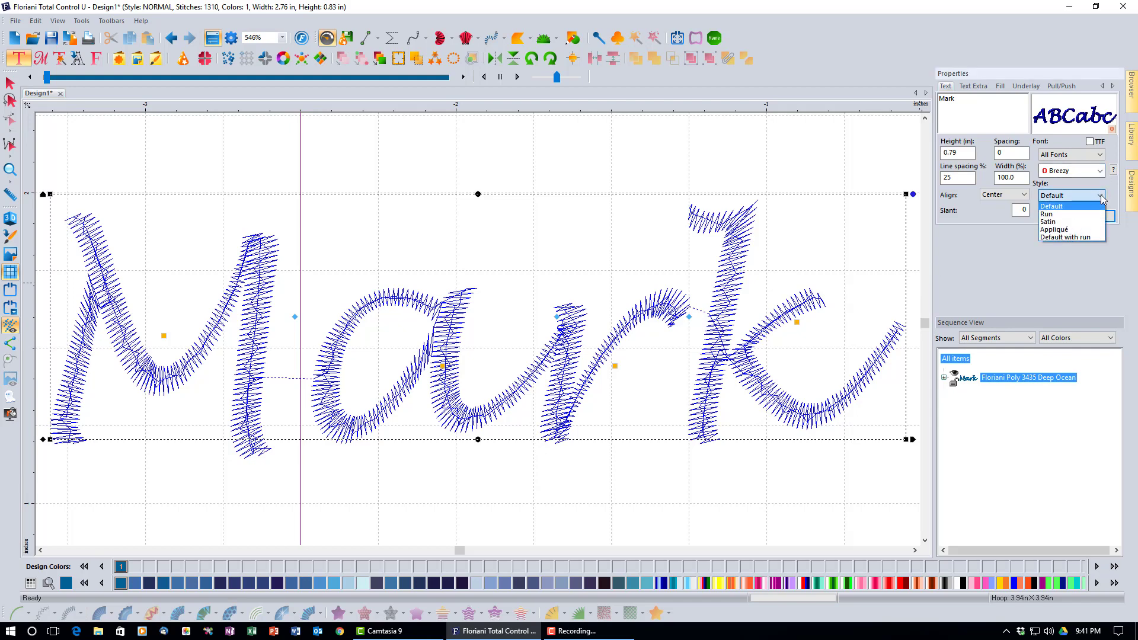
left_click(1064, 215)
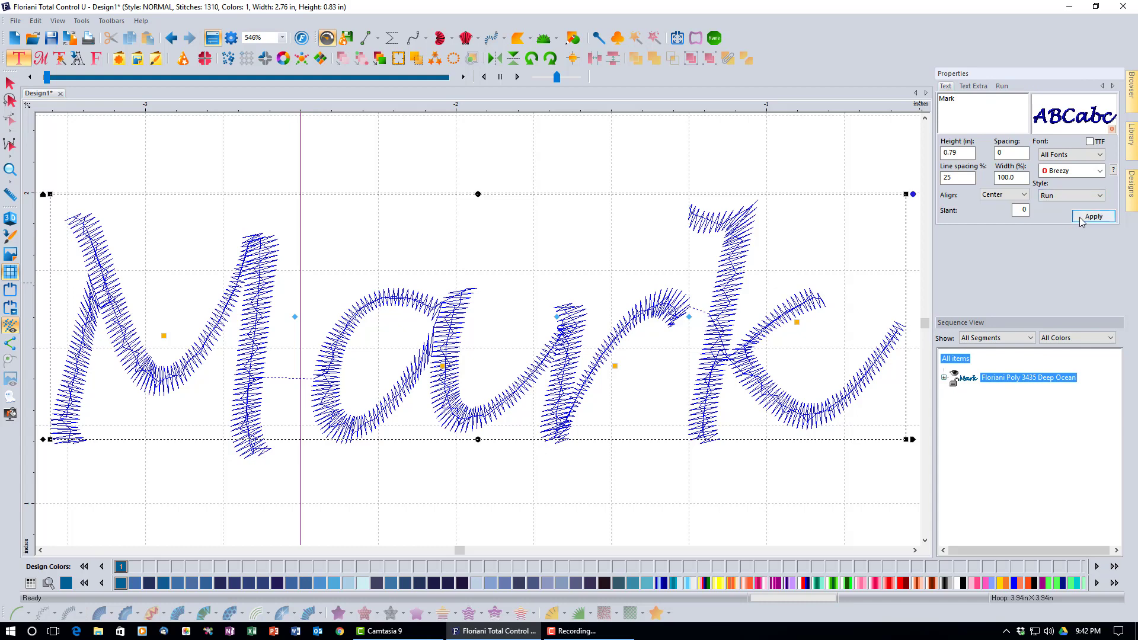
left_click(1080, 219)
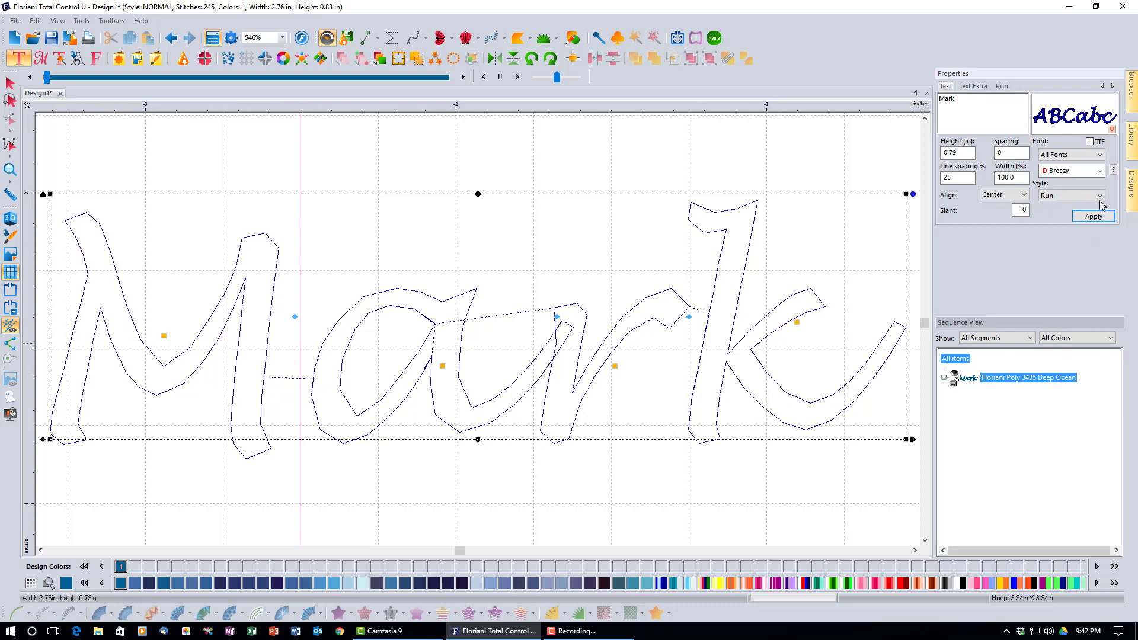
left_click(1087, 195)
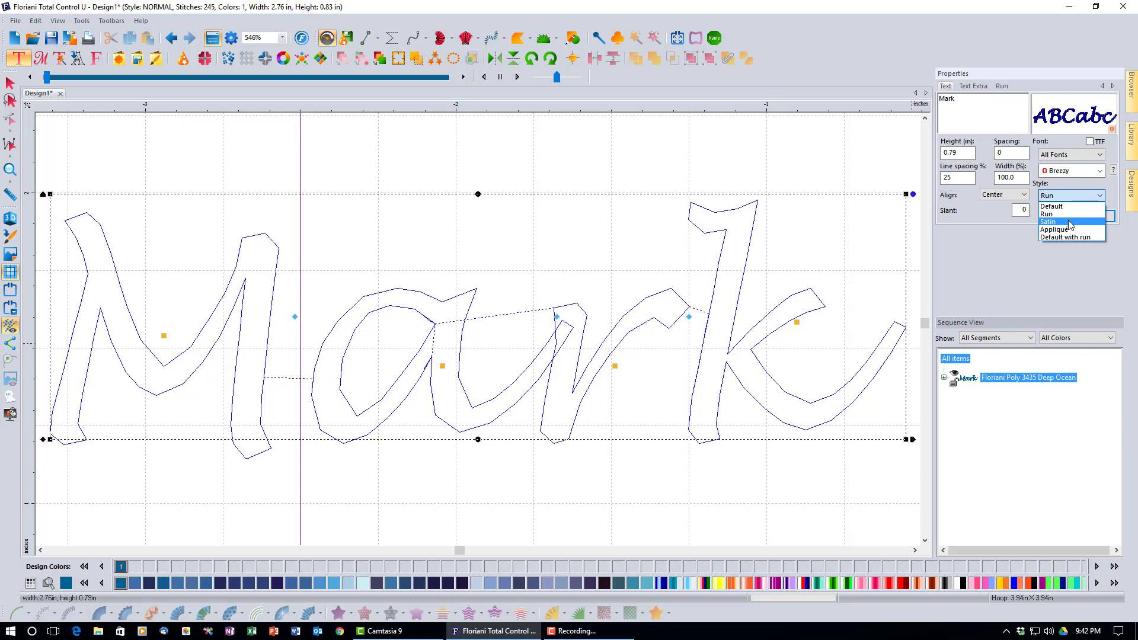
Apply Satin style and a 2 in height to Mark, giving 5154 stitches at 7.61 x 2.19 in
left_click(1070, 223)
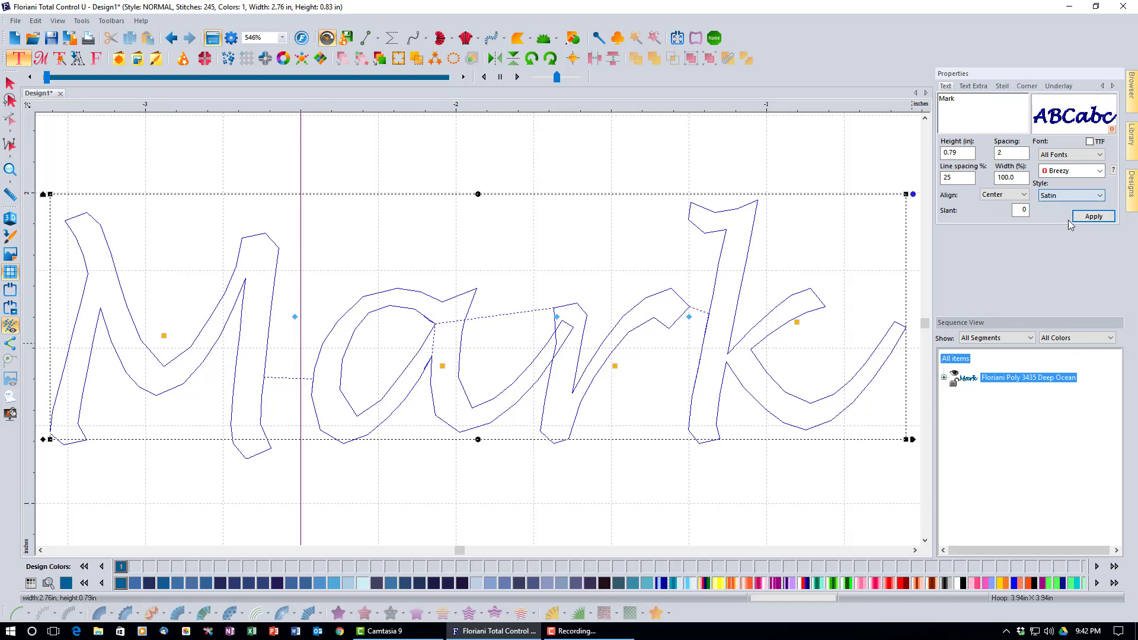
left_click(1080, 215)
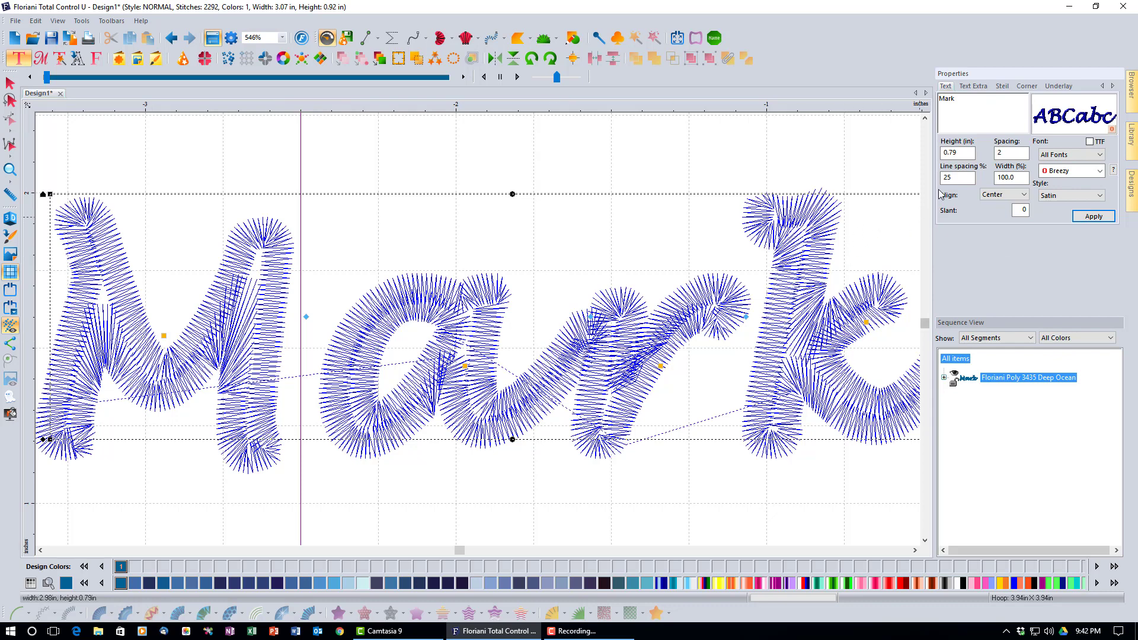
double_click(971, 151)
type("2")
left_click(1094, 216)
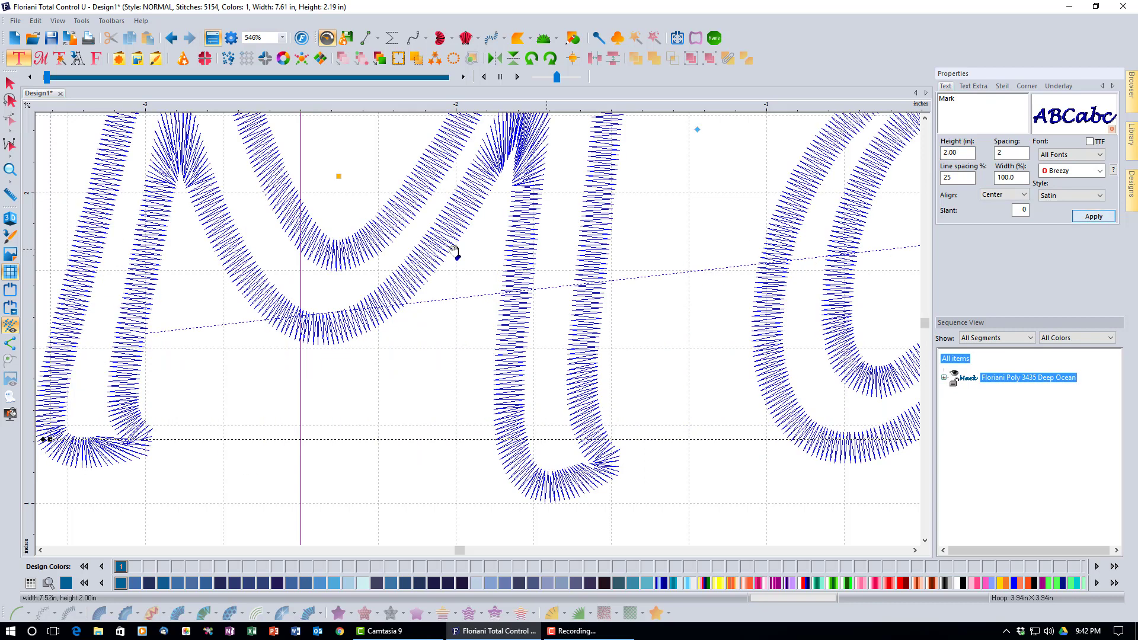
left_click(10, 170)
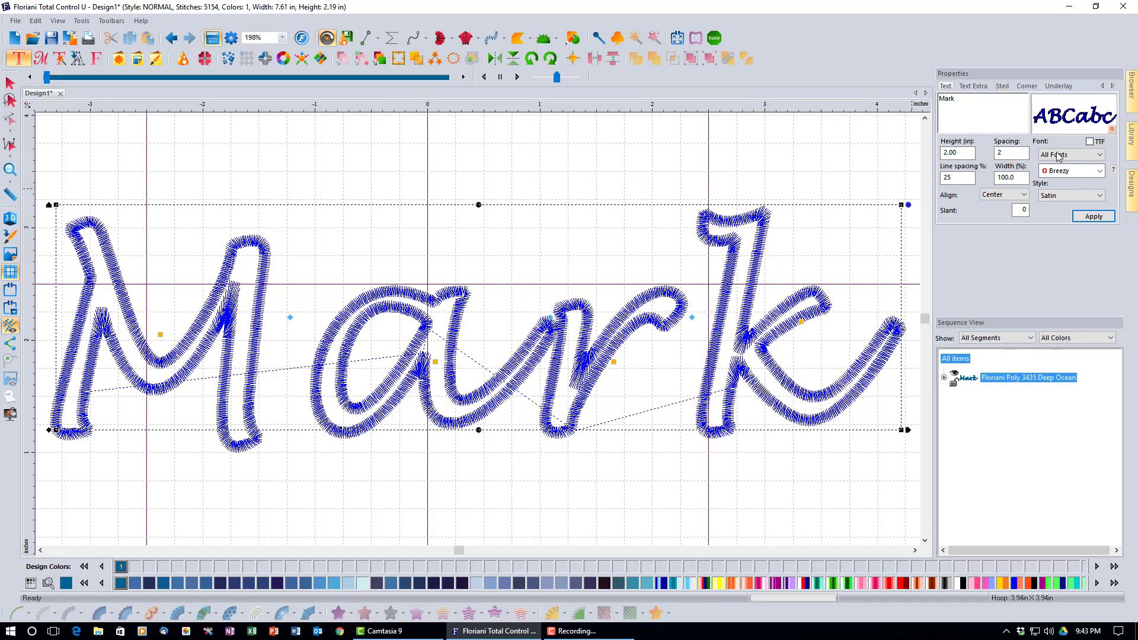
Reduce the Steil column width from 2.5 mm to 2.0 mm, bringing Mark to 5050 stitches
left_click(1002, 87)
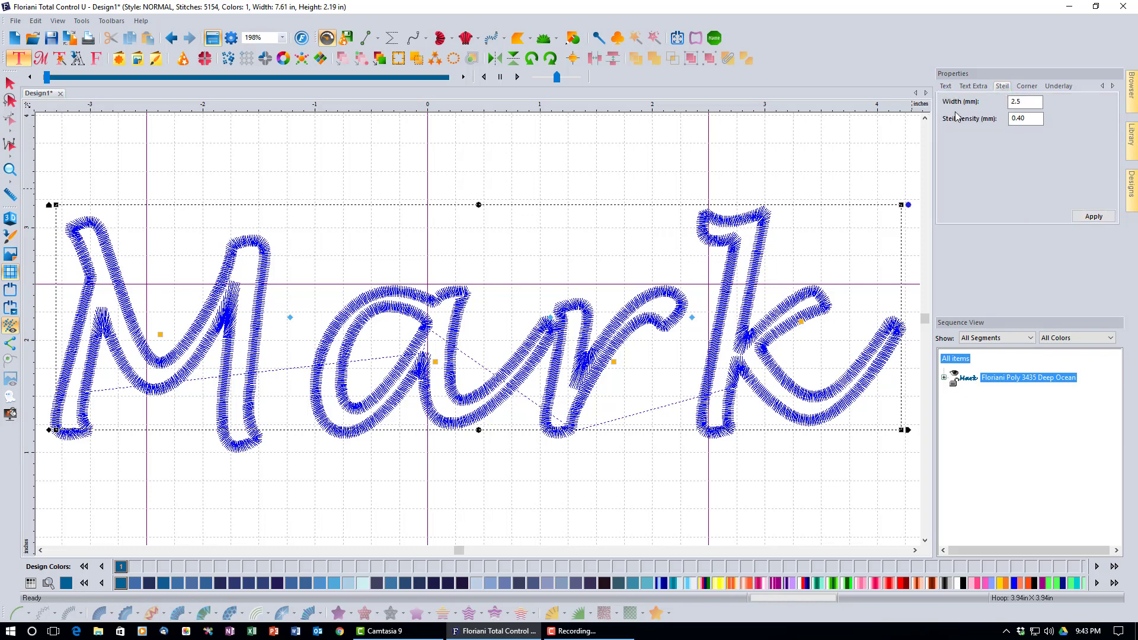
left_click(1012, 104)
left_click(1026, 103)
left_click_drag(1010, 103, 1015, 104)
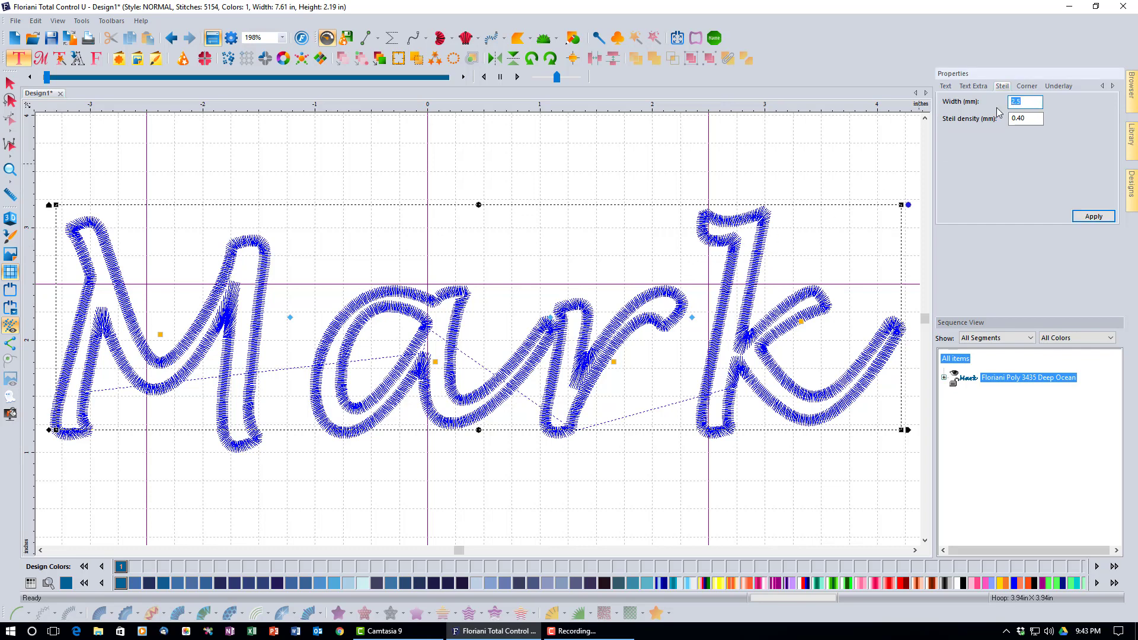
key("BackSpace")
key("BackSpace")
left_click(1089, 219)
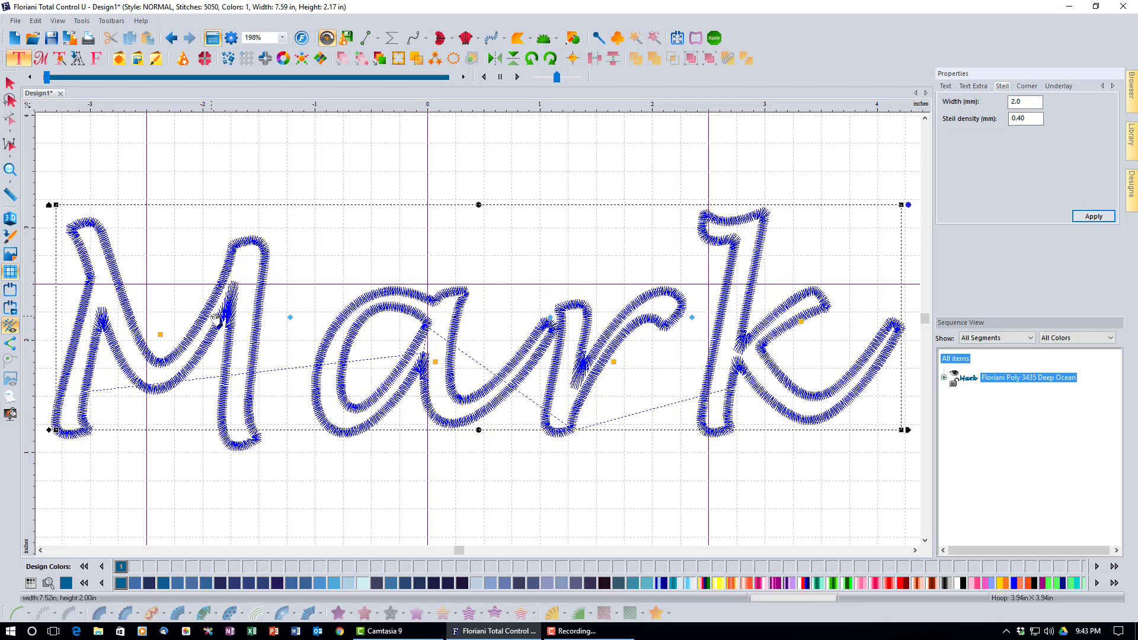
Apply the Appliqué lettering style to Mark in the text settings
left_click(947, 87)
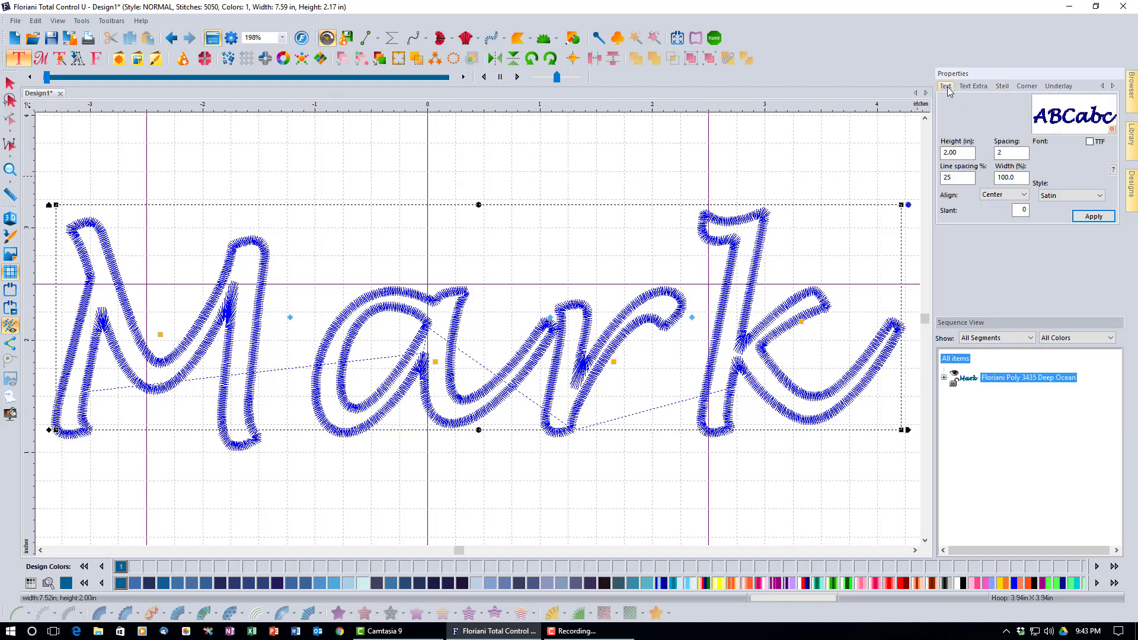
left_click(1098, 196)
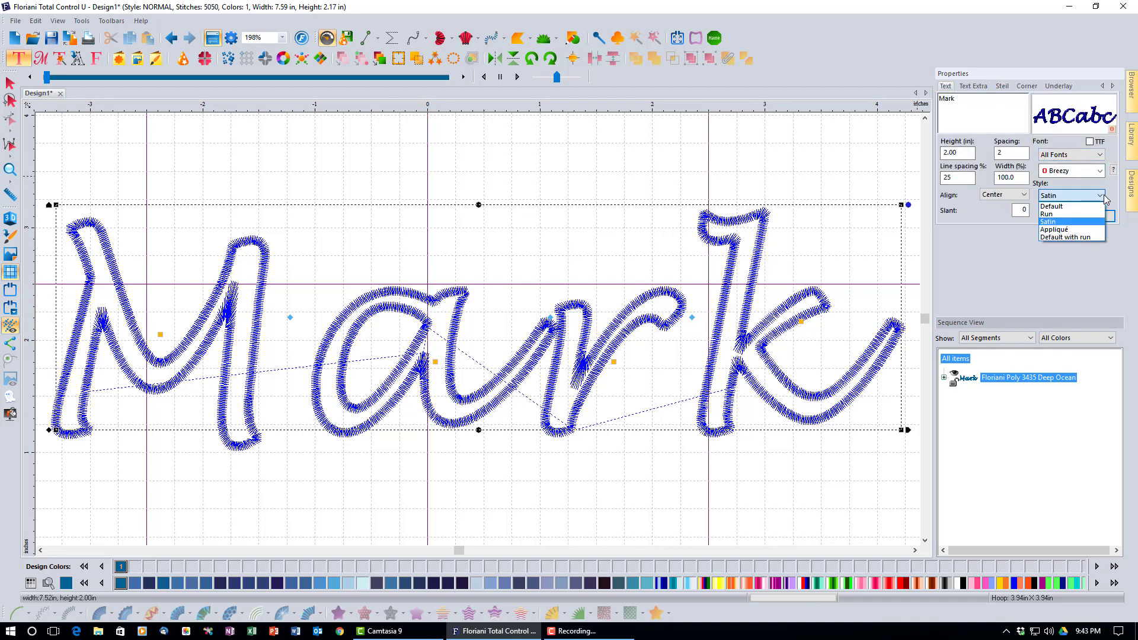
left_click(1081, 230)
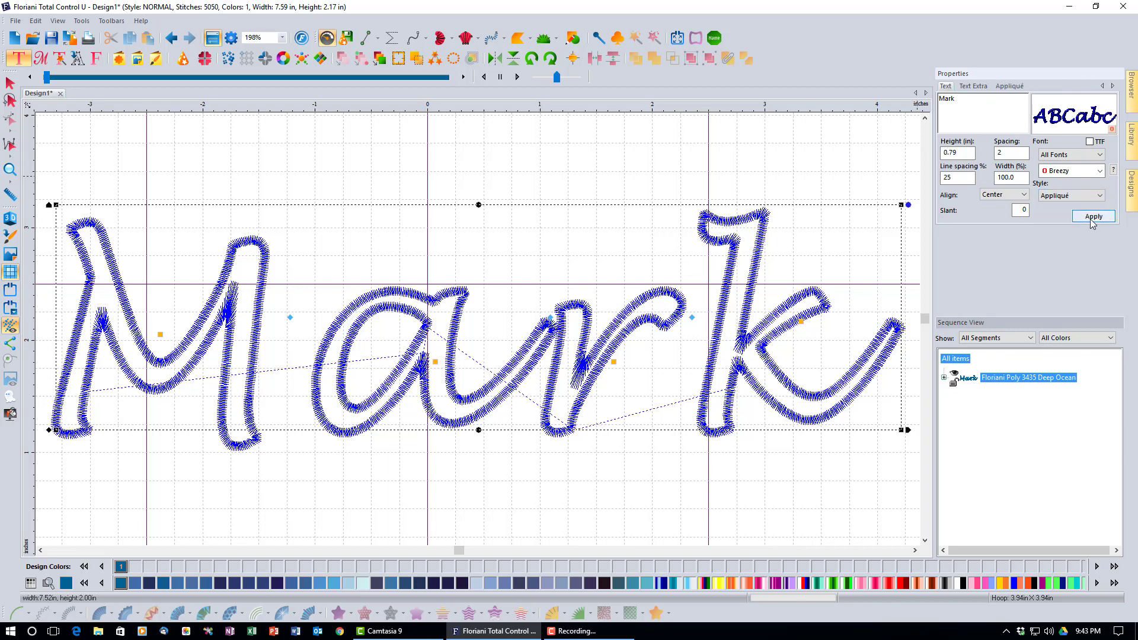
left_click(1094, 218)
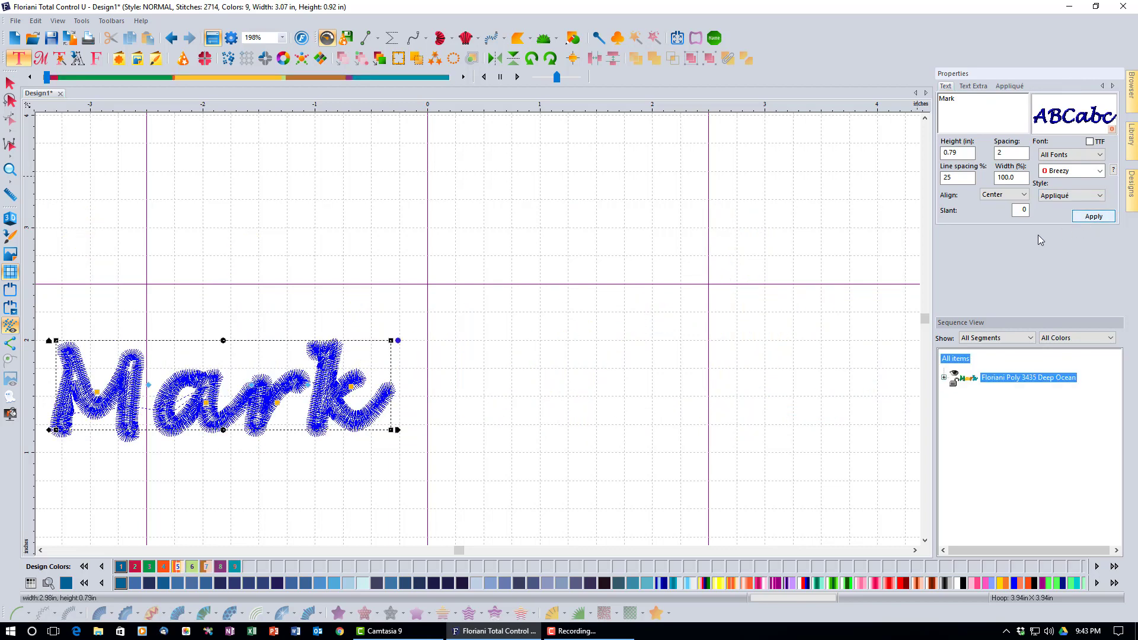
Make Mark 2 inches tall and show its appliqué settings
double_click(964, 155)
type("2")
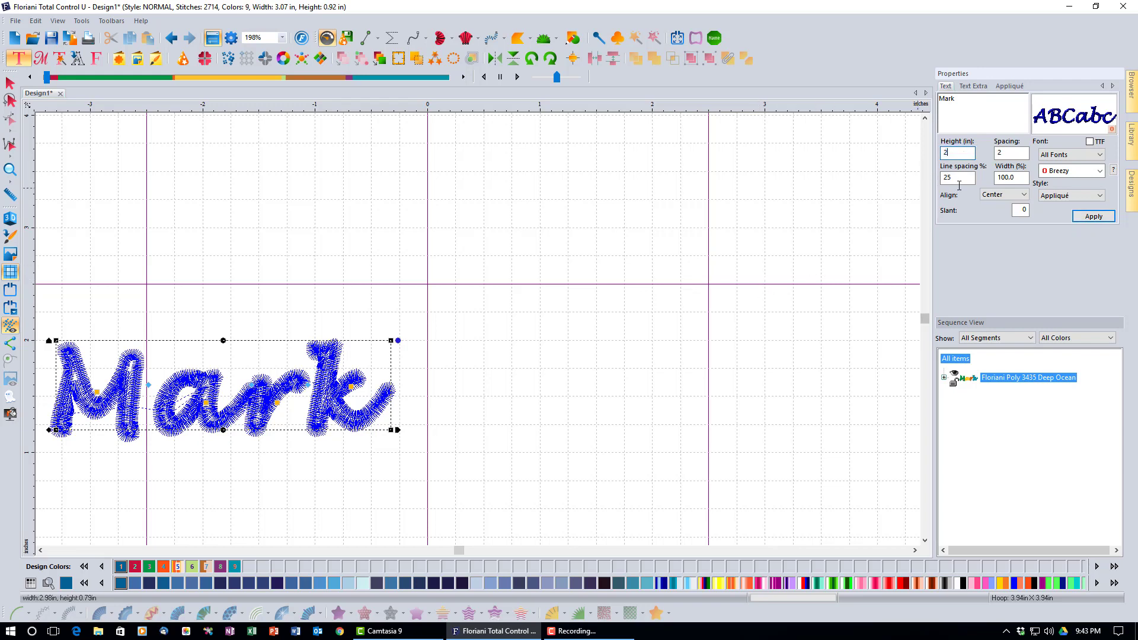
left_click(1099, 217)
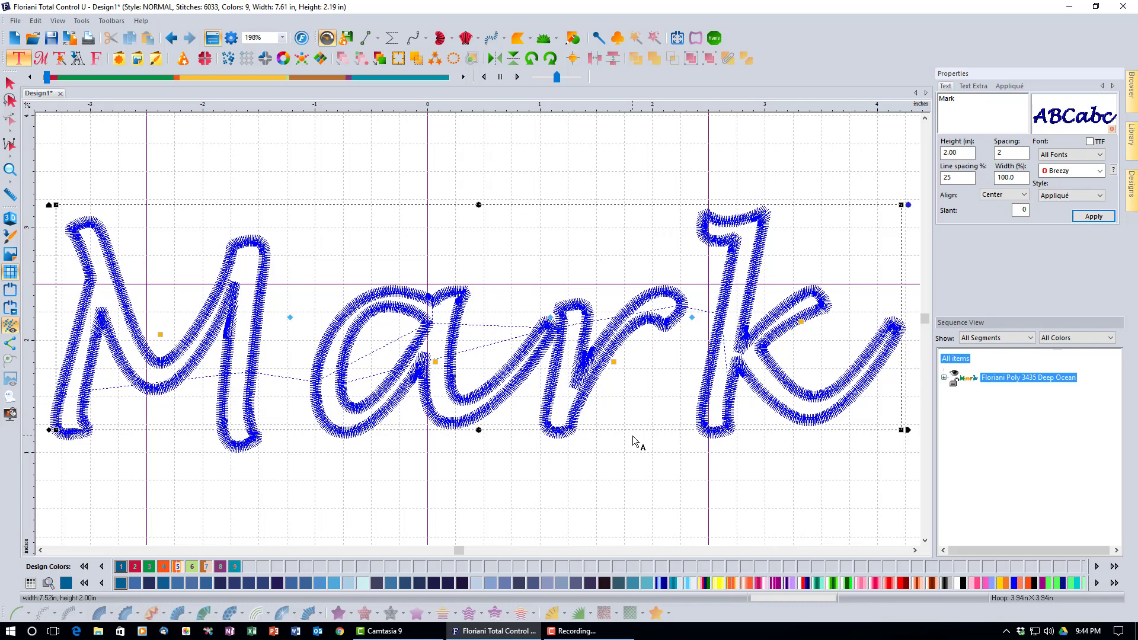
left_click(1019, 87)
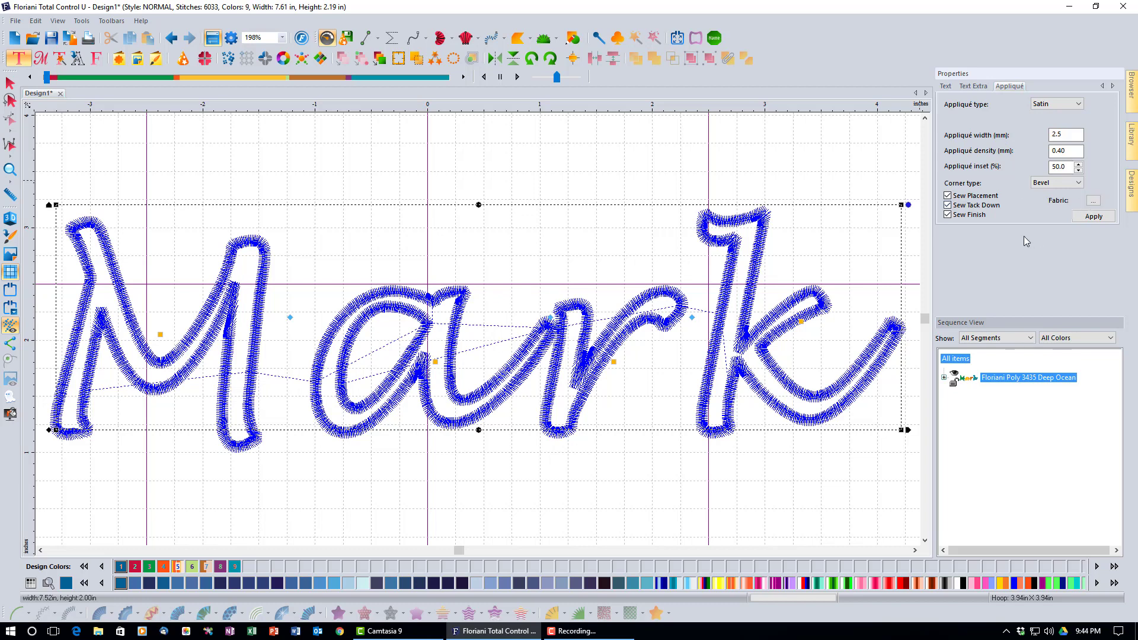
Restyle Mark as 'Default with run' and zoom in until Mark fills the canvas
left_click(946, 86)
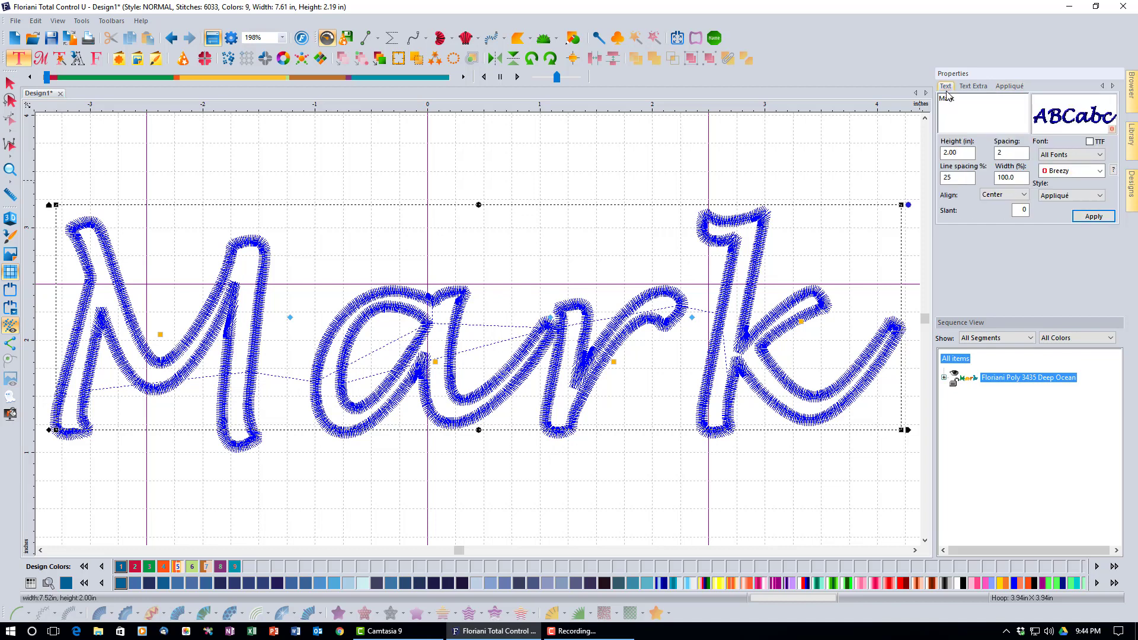
left_click(1101, 196)
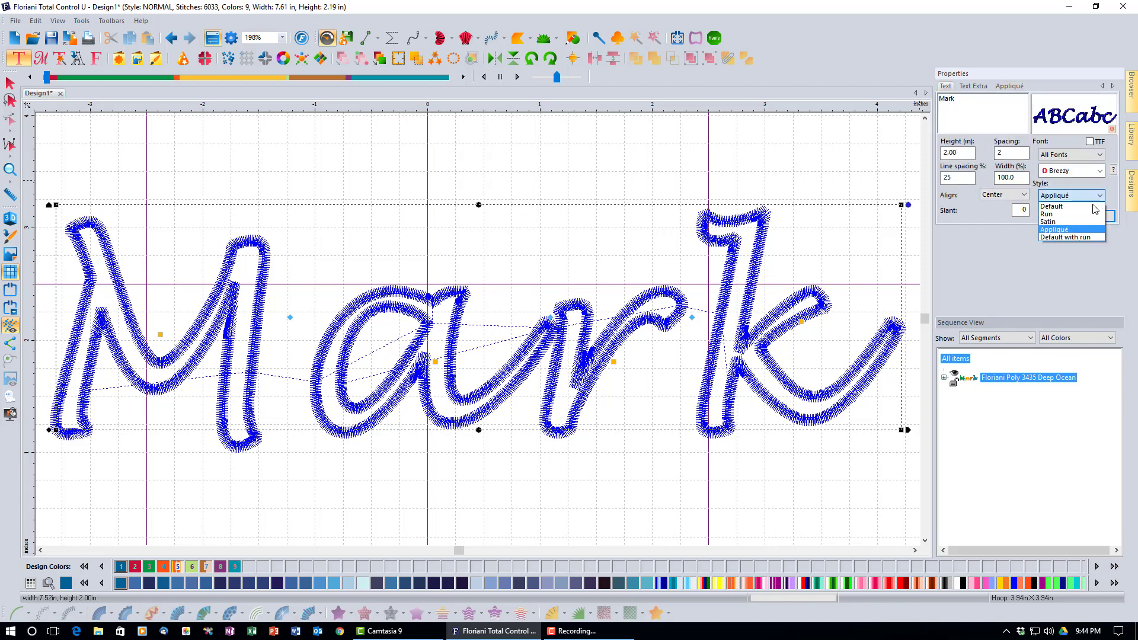
left_click(1086, 239)
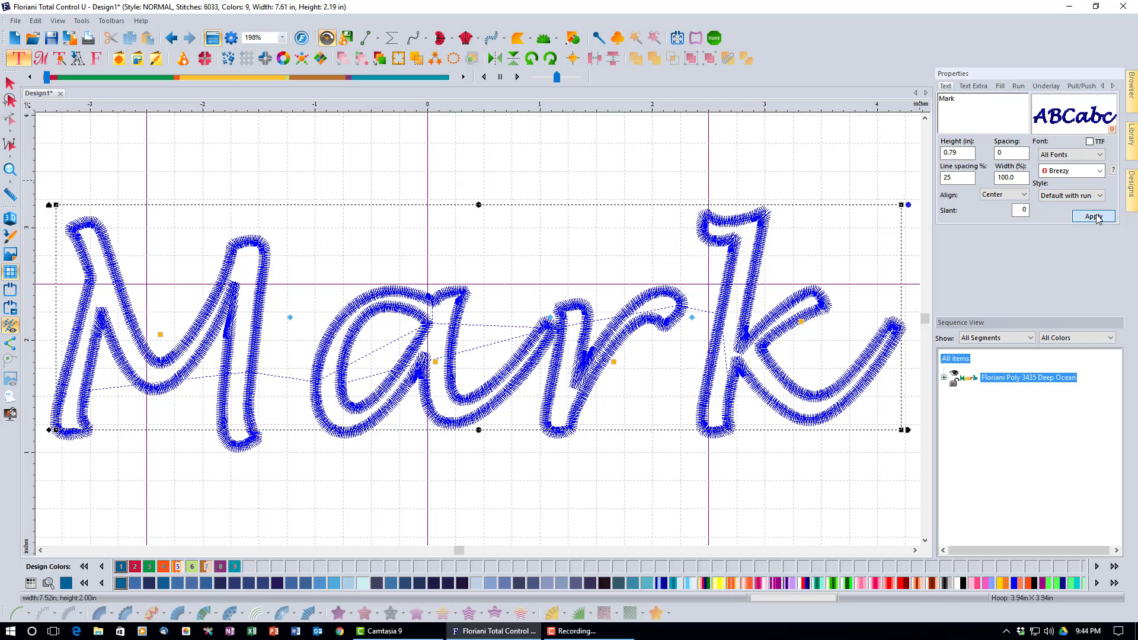
left_click(1094, 217)
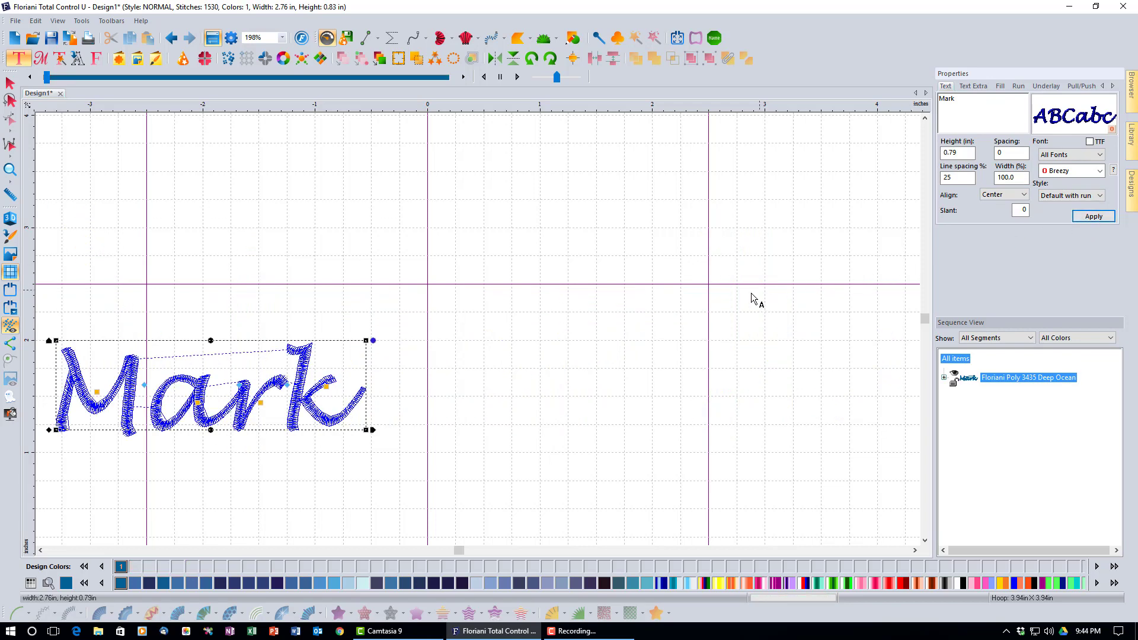
left_click(13, 170)
left_click_drag(51, 338, 371, 433)
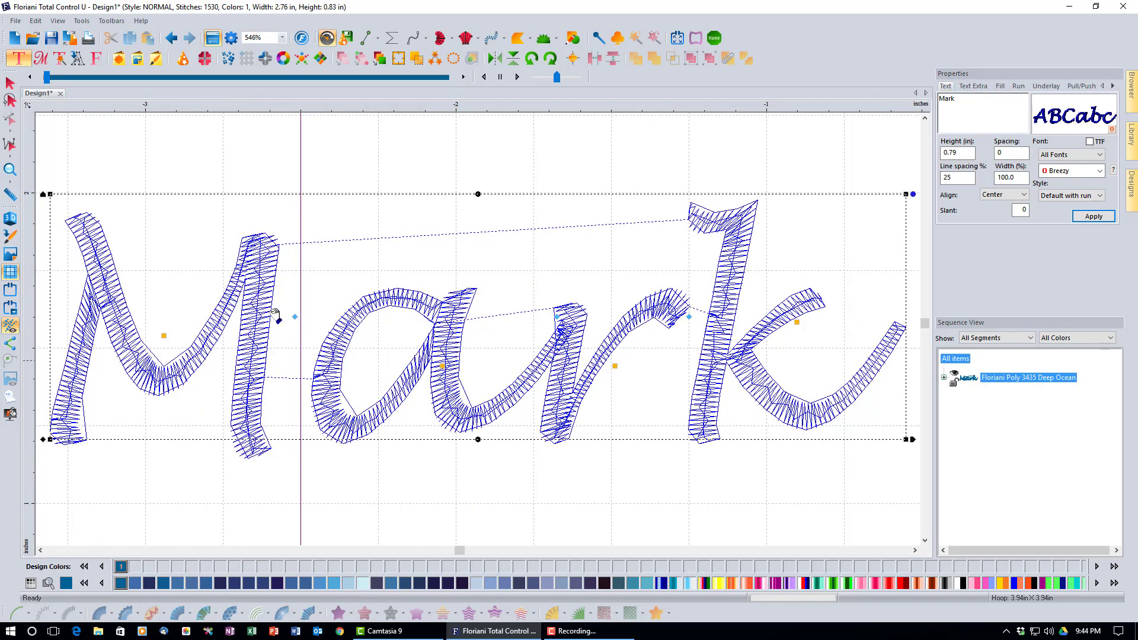
Render Mark's stitches as 3D thread, deselect to check its colour, then reselect Mark
left_click(10, 219)
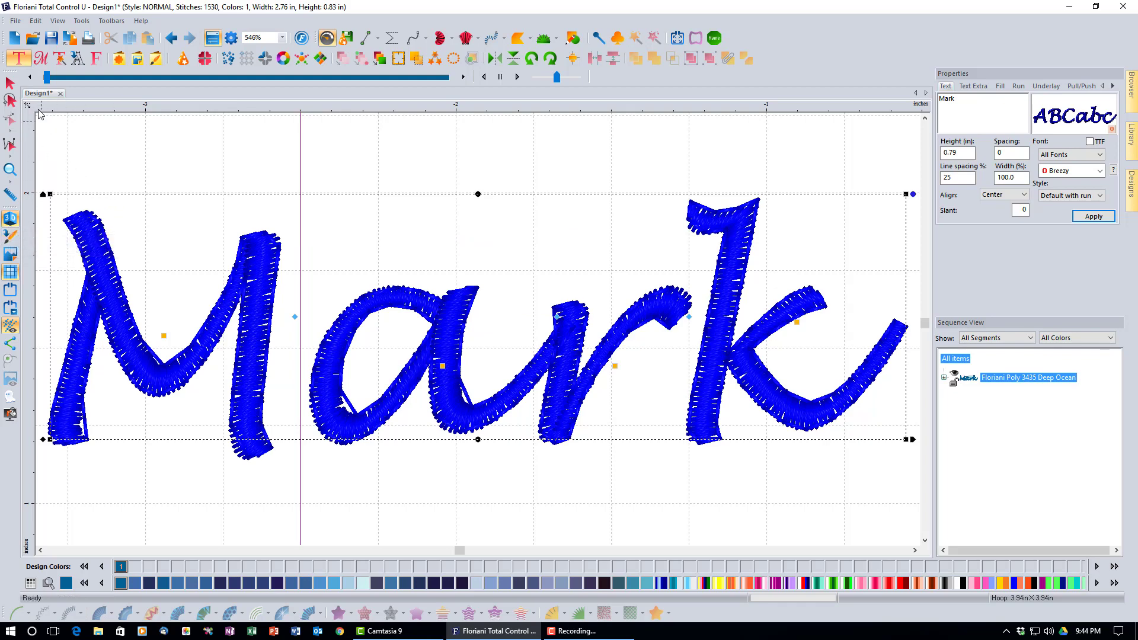
left_click(94, 126)
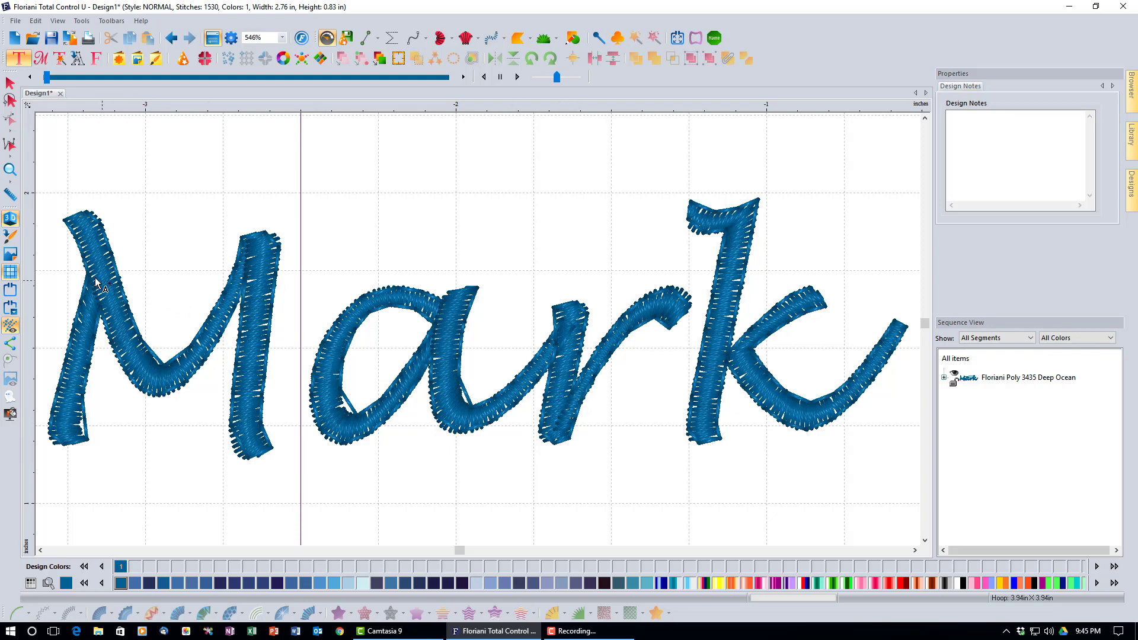
left_click(86, 248)
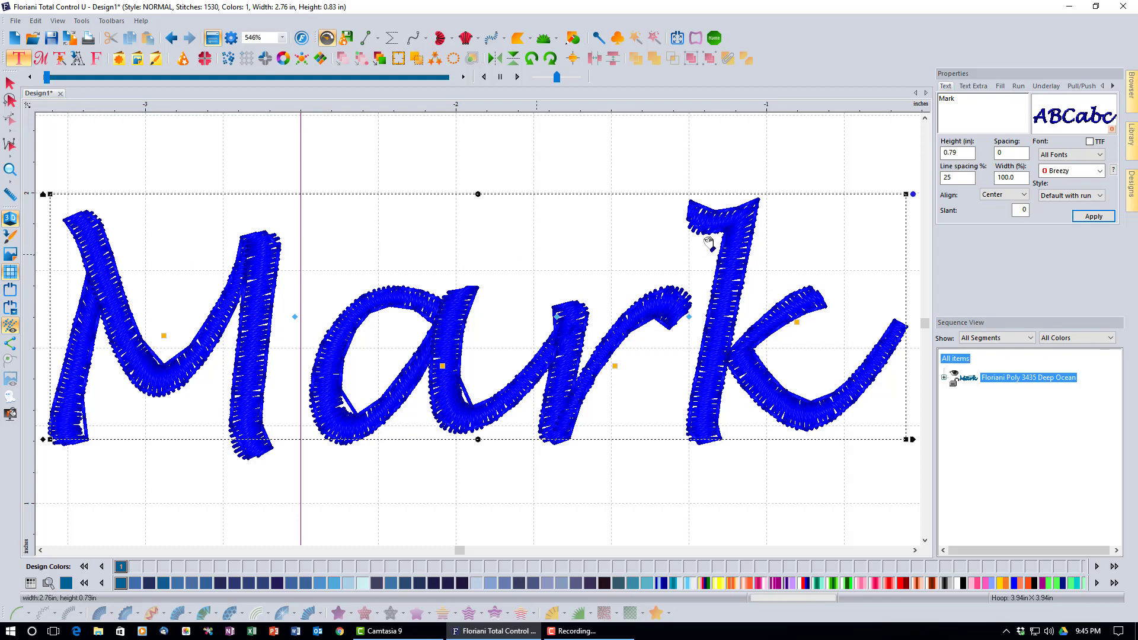
Regenerate Mark in the plain Default style using the BL Ana block font
left_click(1100, 196)
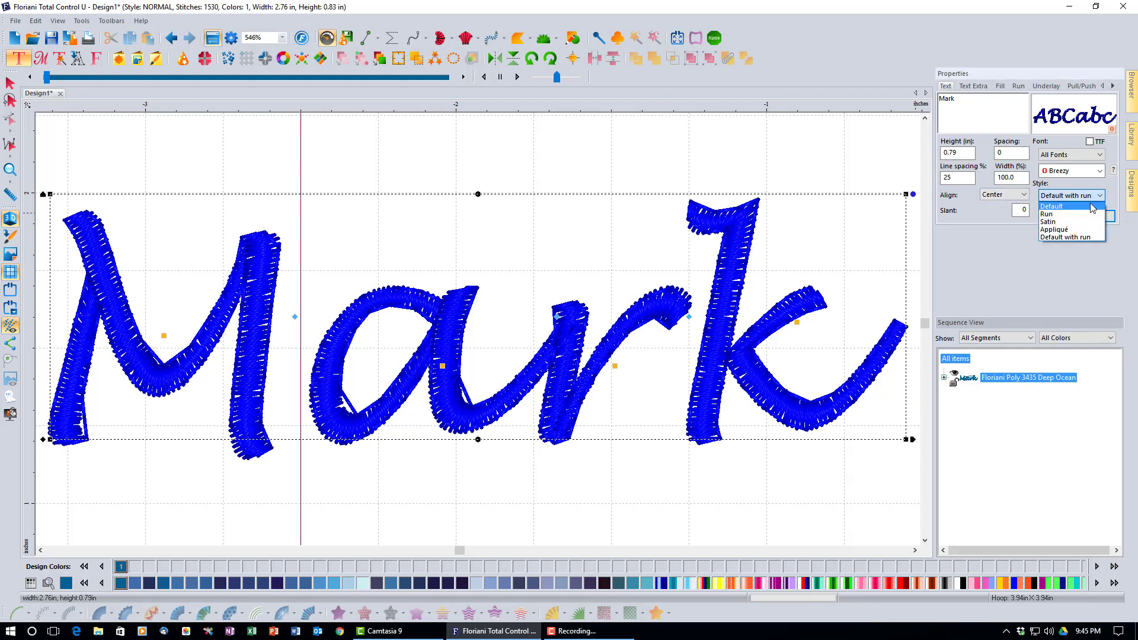
left_click(1092, 206)
left_click(1100, 172)
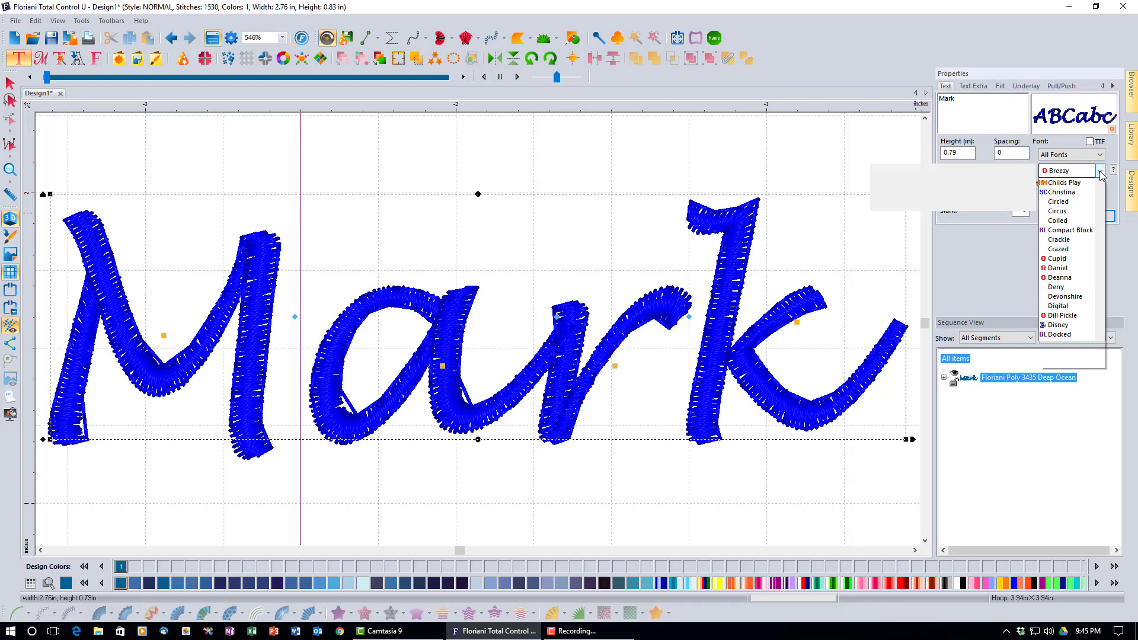
scroll(1089, 226, "up", 6)
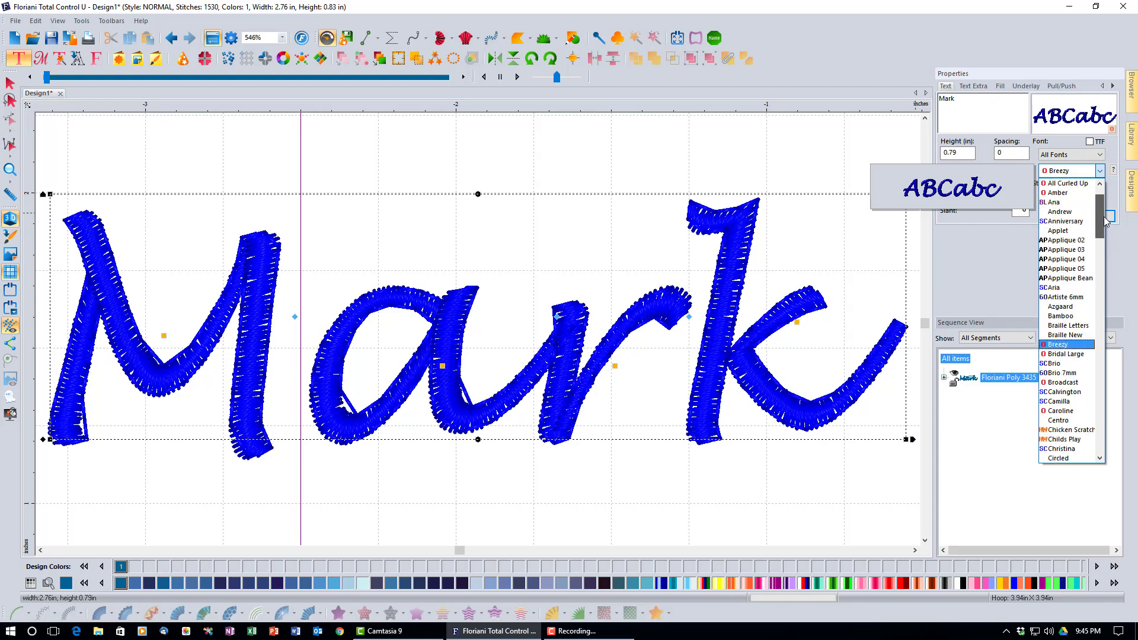
left_click(1061, 221)
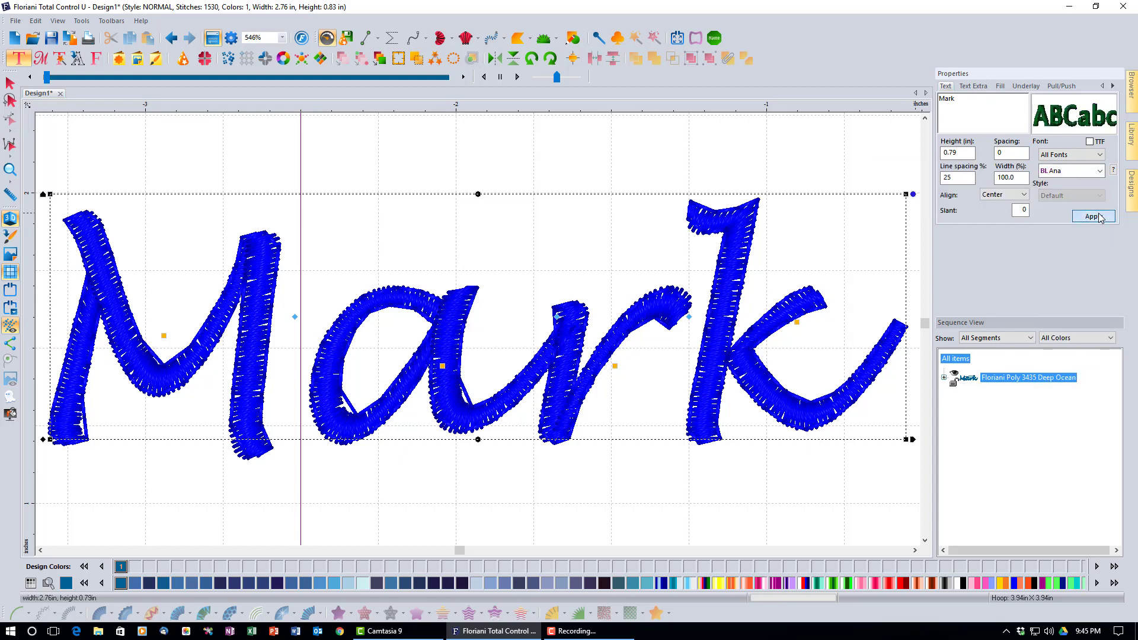
left_click(1097, 217)
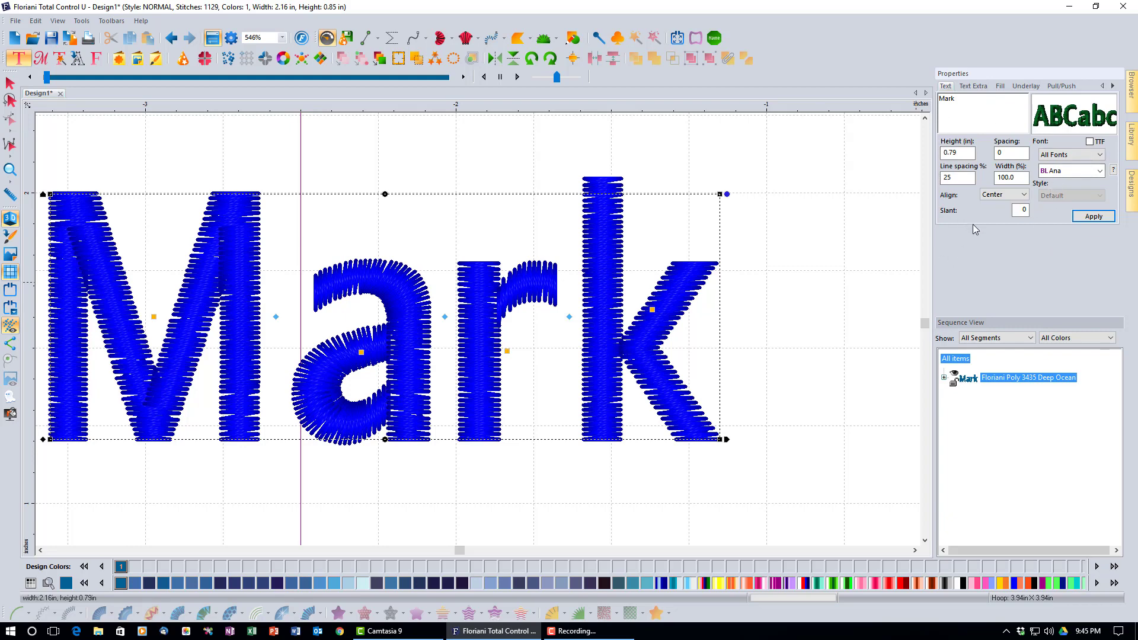
left_click(1089, 143)
Show Mark's Text Extra options and leave the sew sequence set to Left
left_click(972, 88)
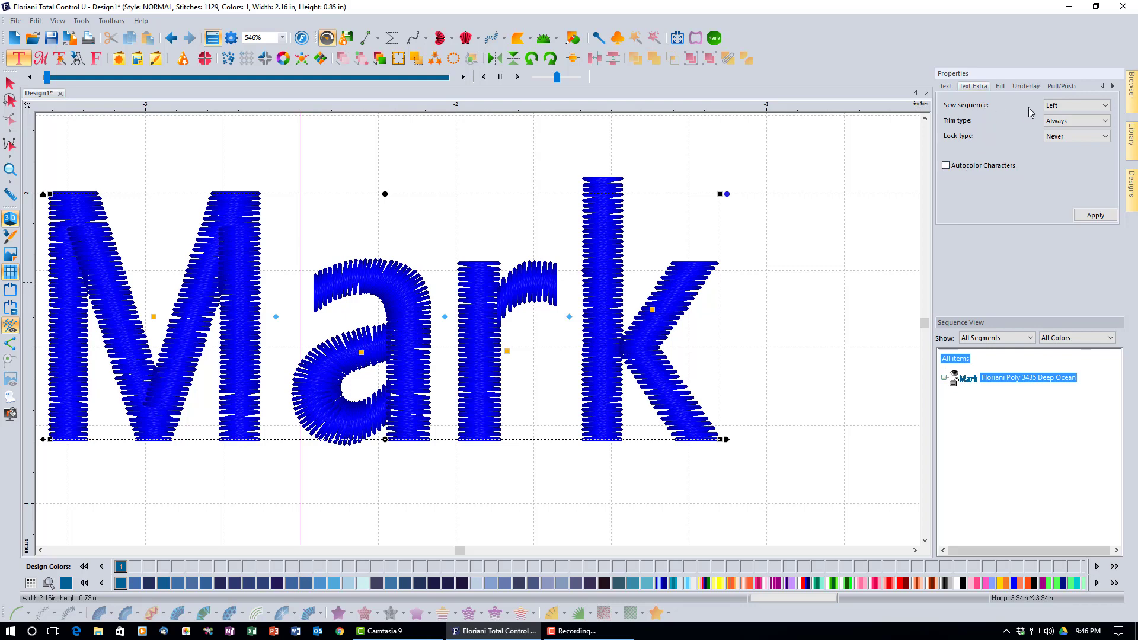
left_click(1103, 107)
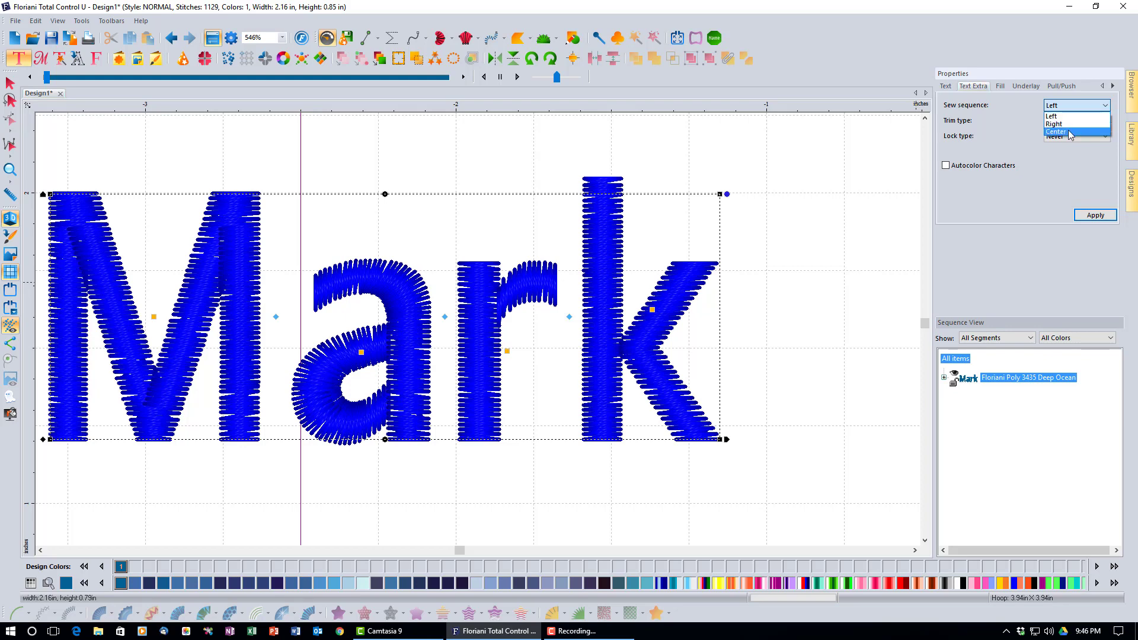
left_click(1050, 185)
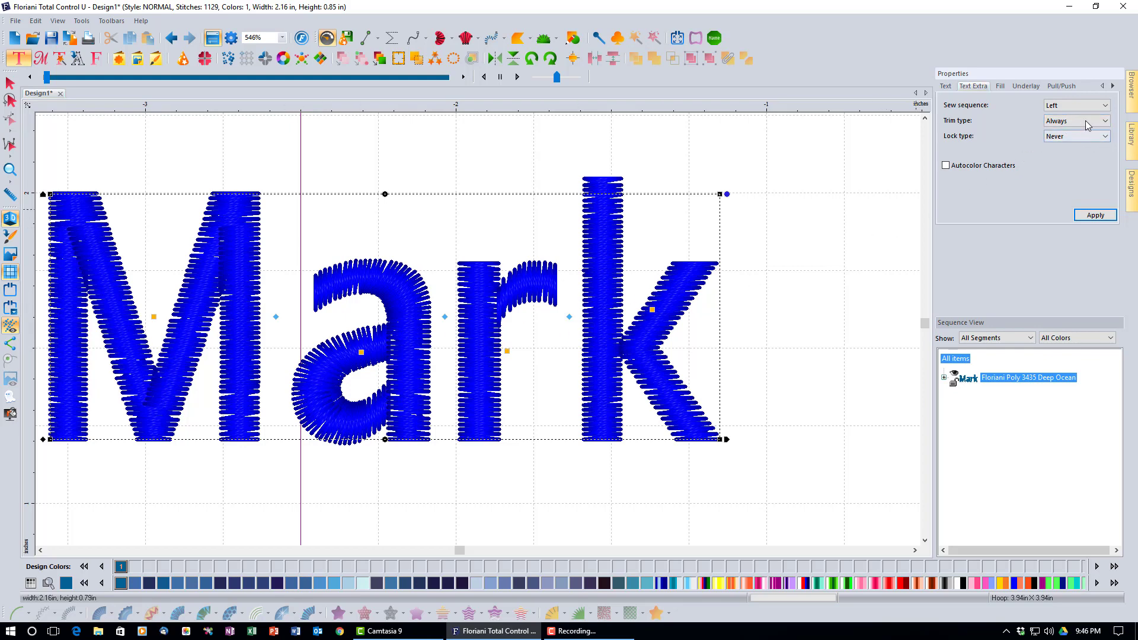
left_click(1104, 122)
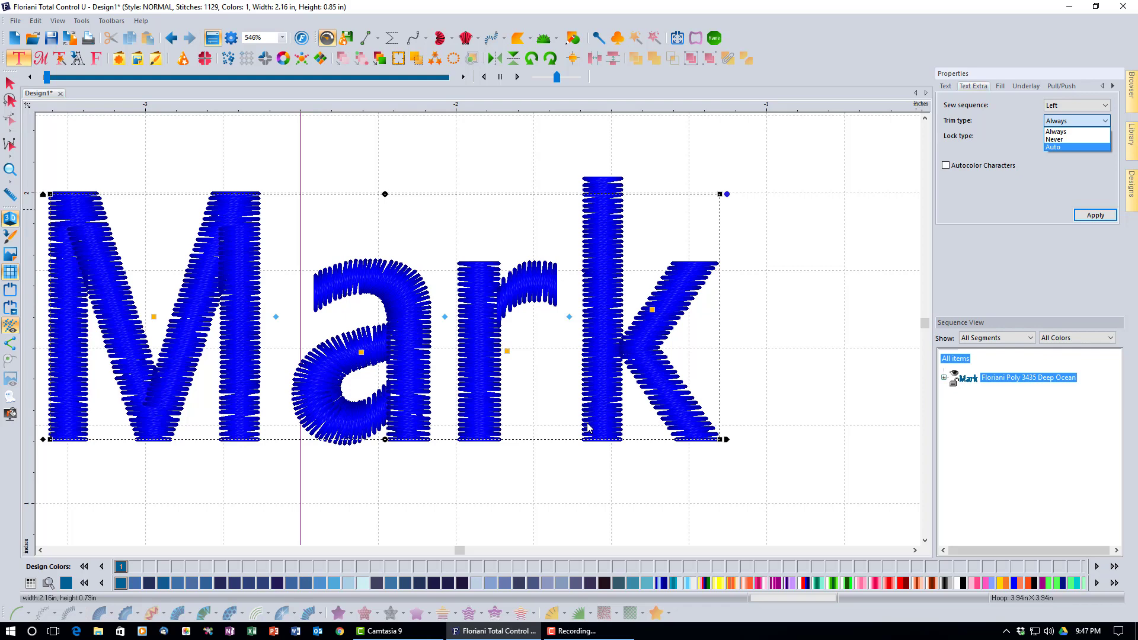
left_click(752, 413)
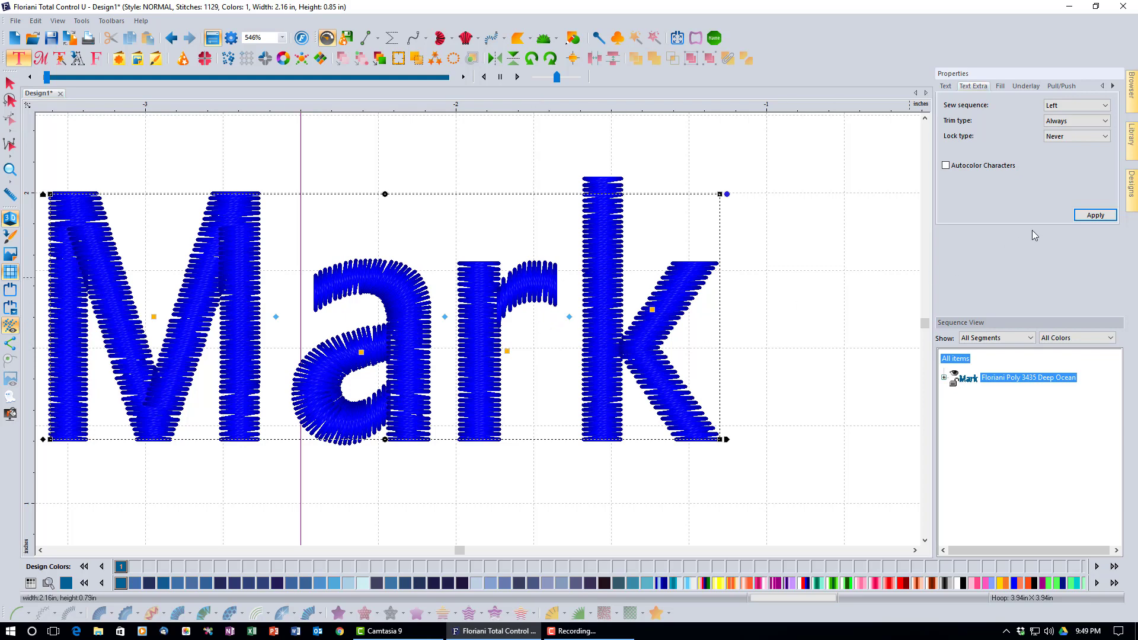
Give each letter of Mark its own colour with Autocolor Characters, then add a default MY TEXT lettering
left_click(1105, 137)
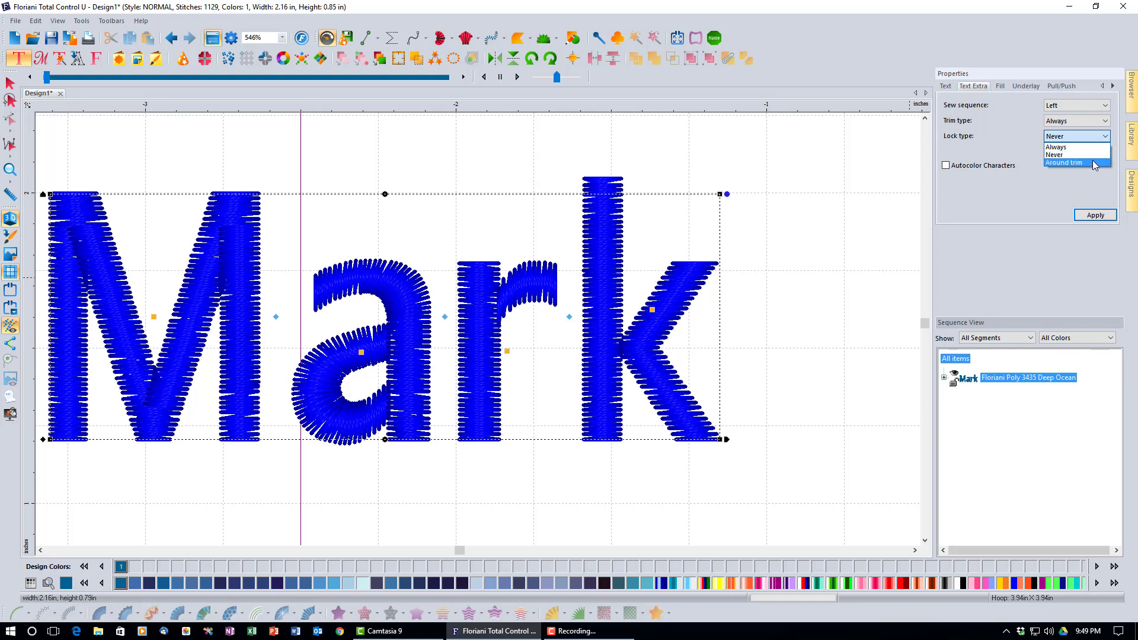
left_click(1036, 211)
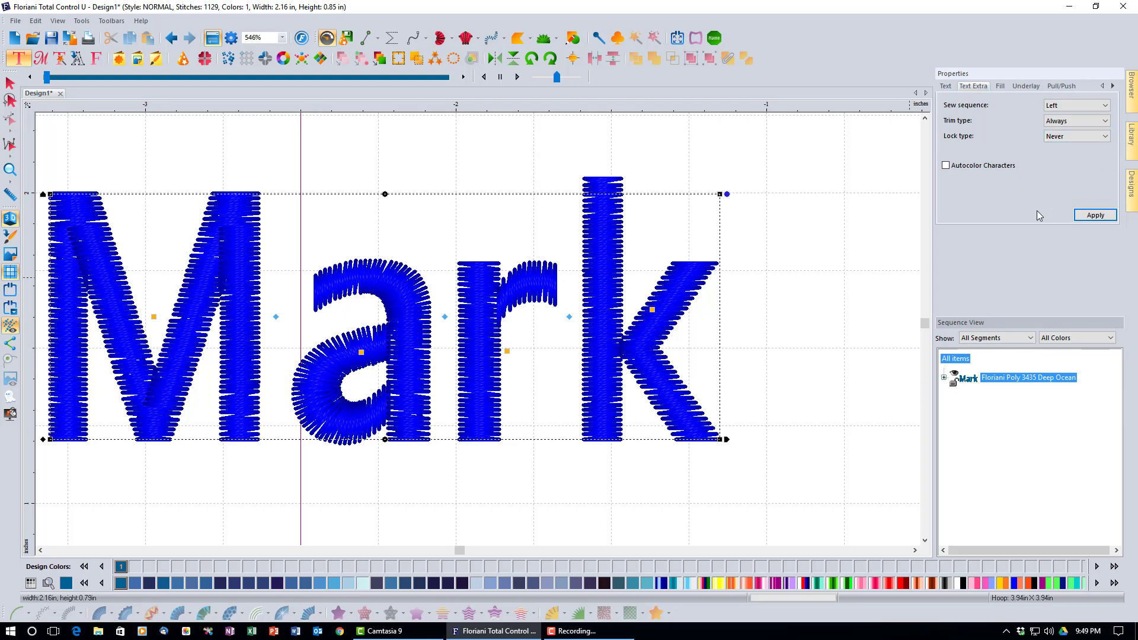
left_click(946, 166)
left_click(1094, 216)
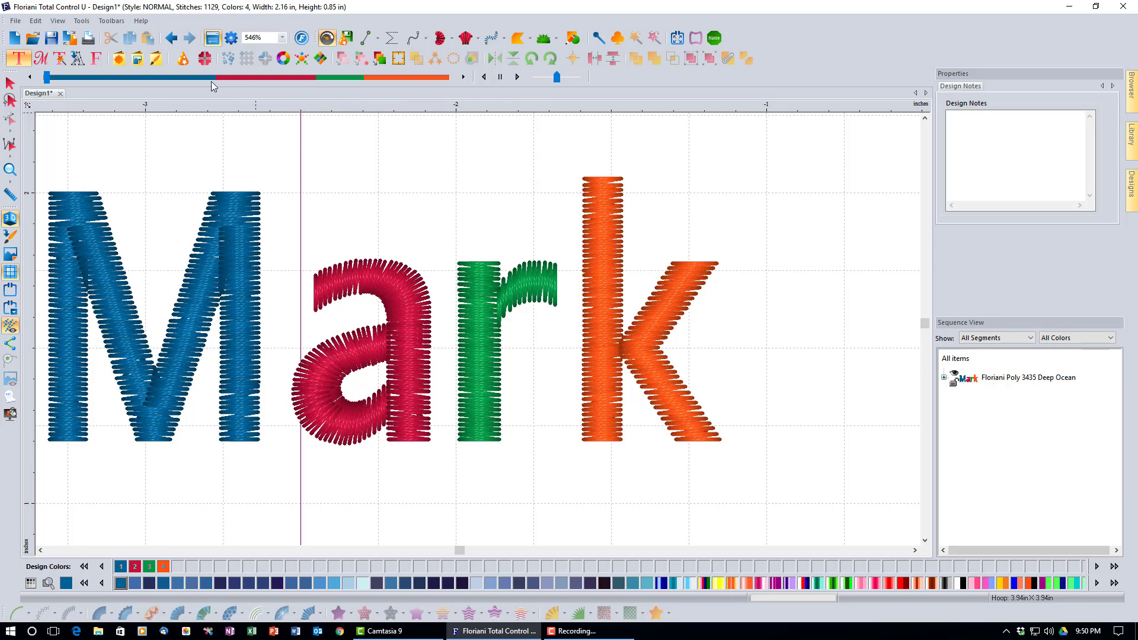
left_click(254, 247)
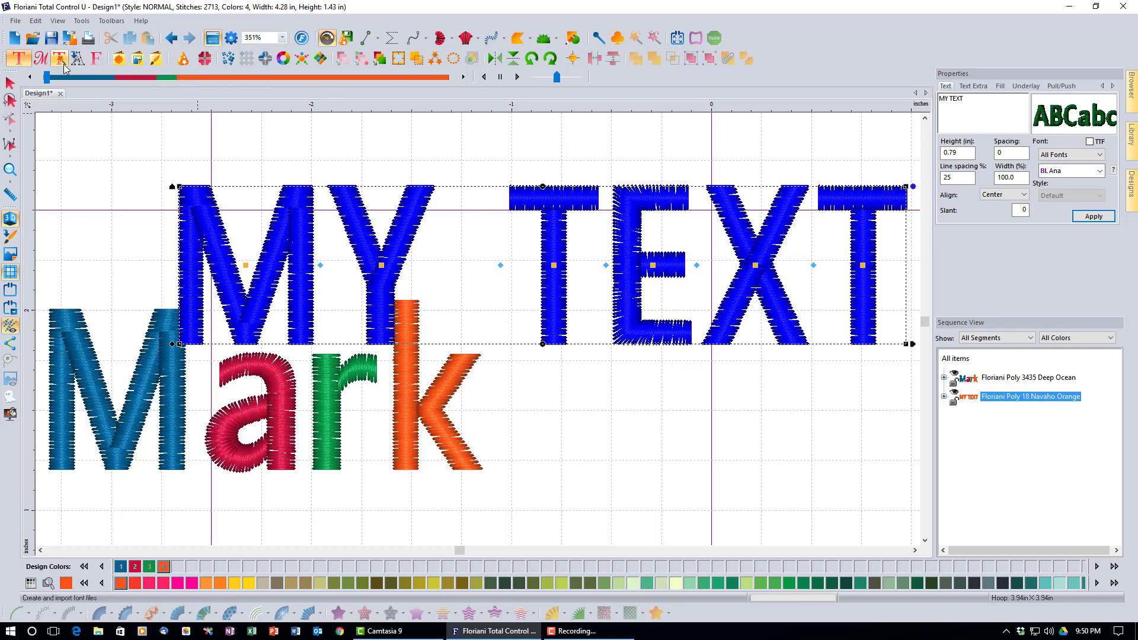
Undo the MY TEXT lettering, then turn off Autocolor Characters for Mark
left_click(169, 39)
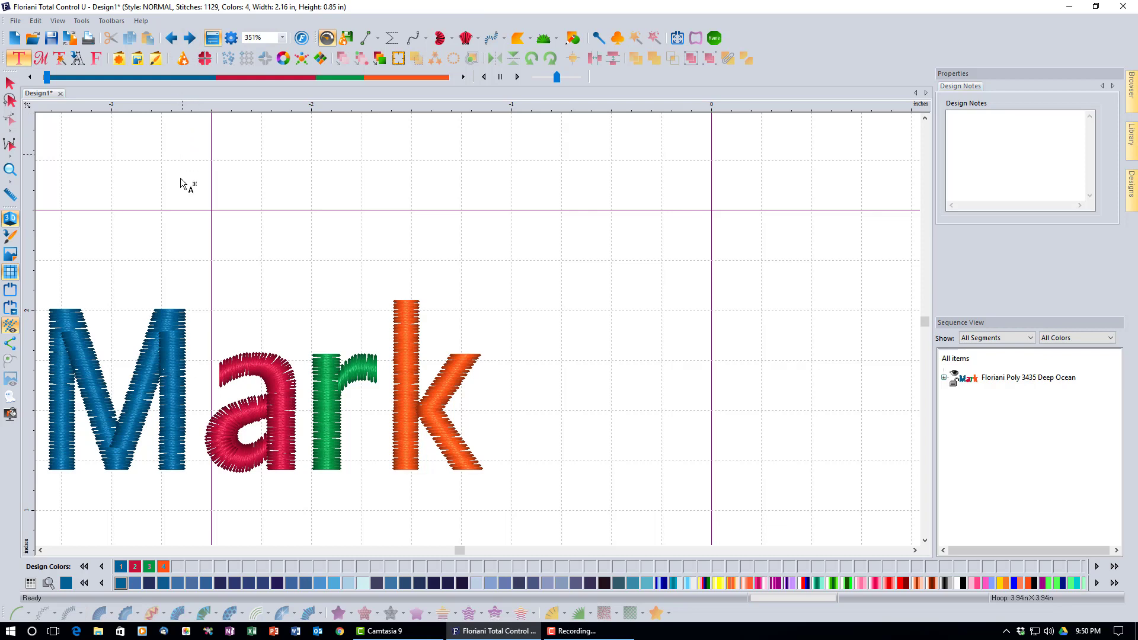
left_click(181, 323)
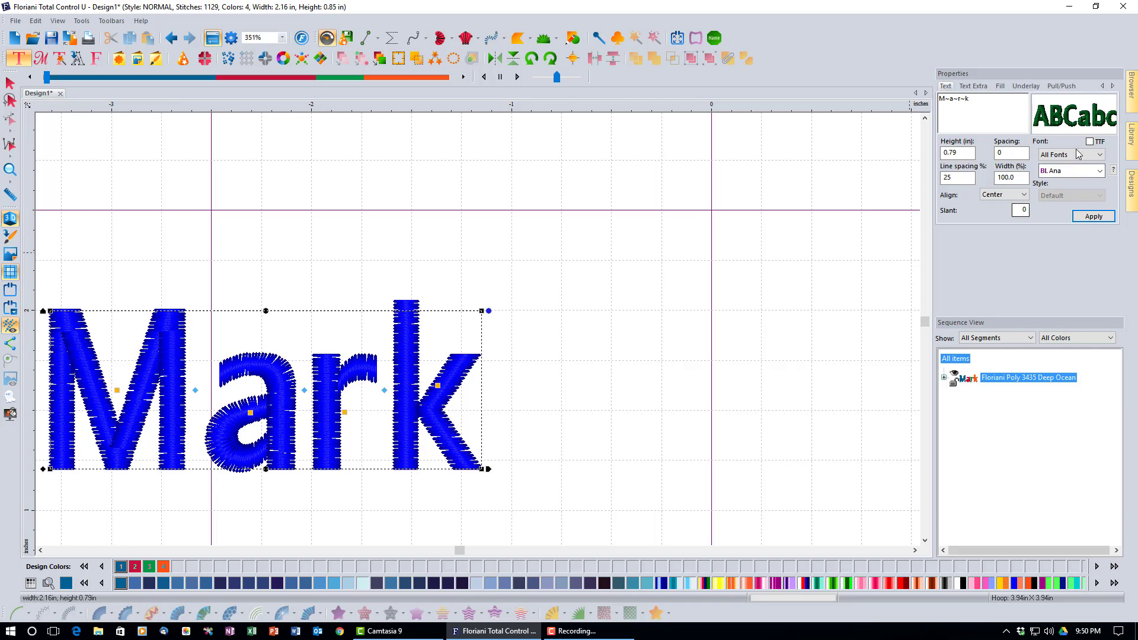
left_click(974, 86)
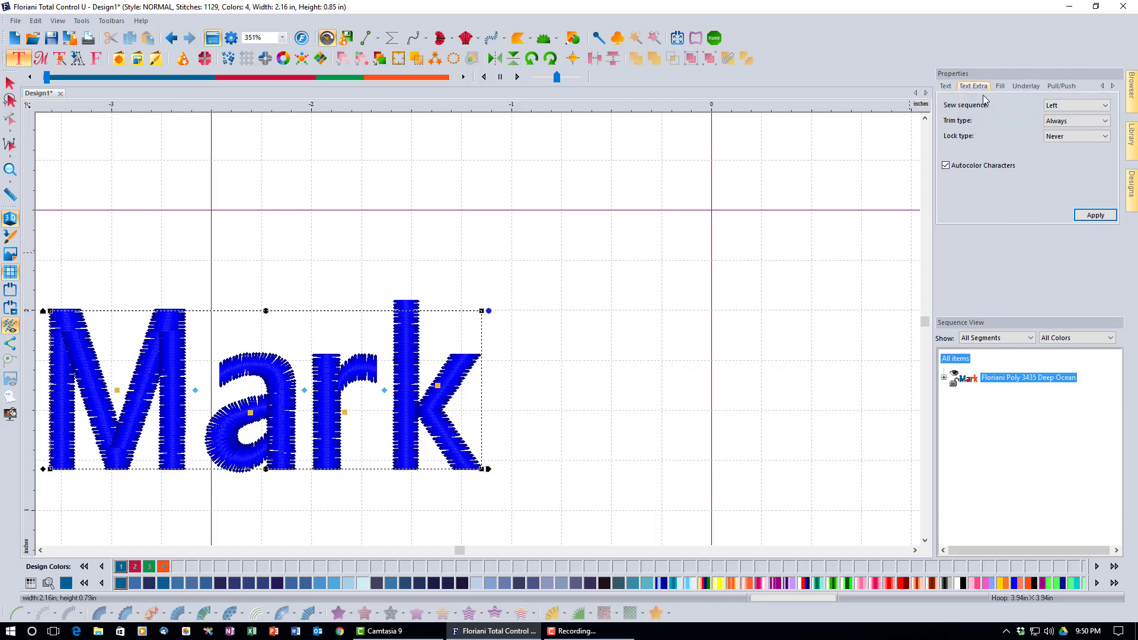
left_click(946, 165)
left_click(1084, 214)
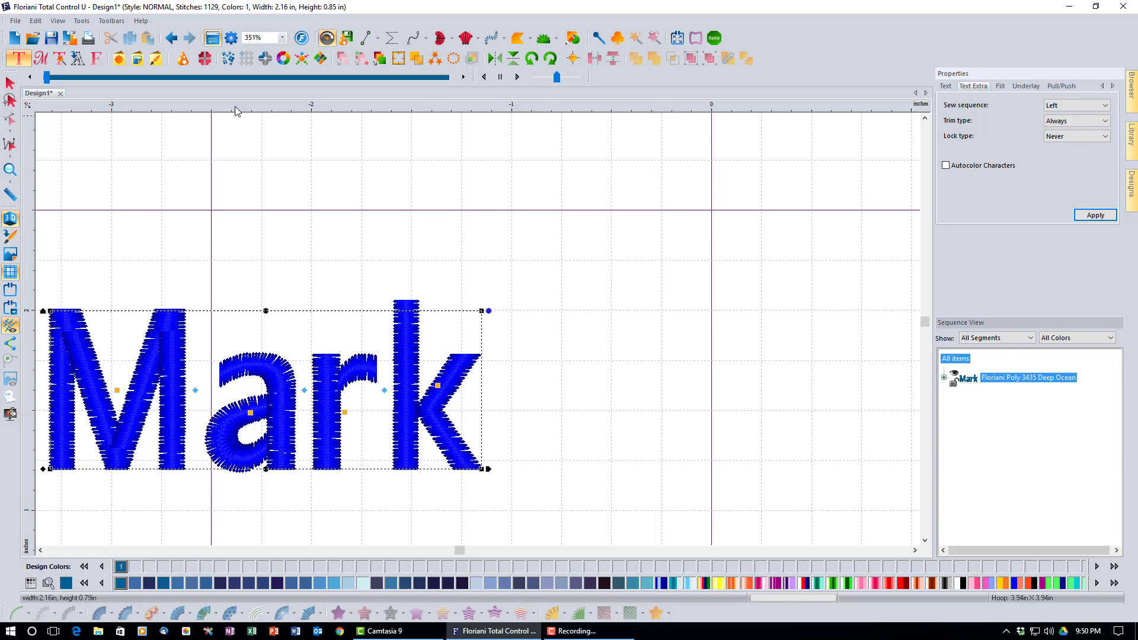
Zoom in on Mark, reselect it and apply per-letter colouring off so it sews in one Deep Ocean thread
left_click(169, 39)
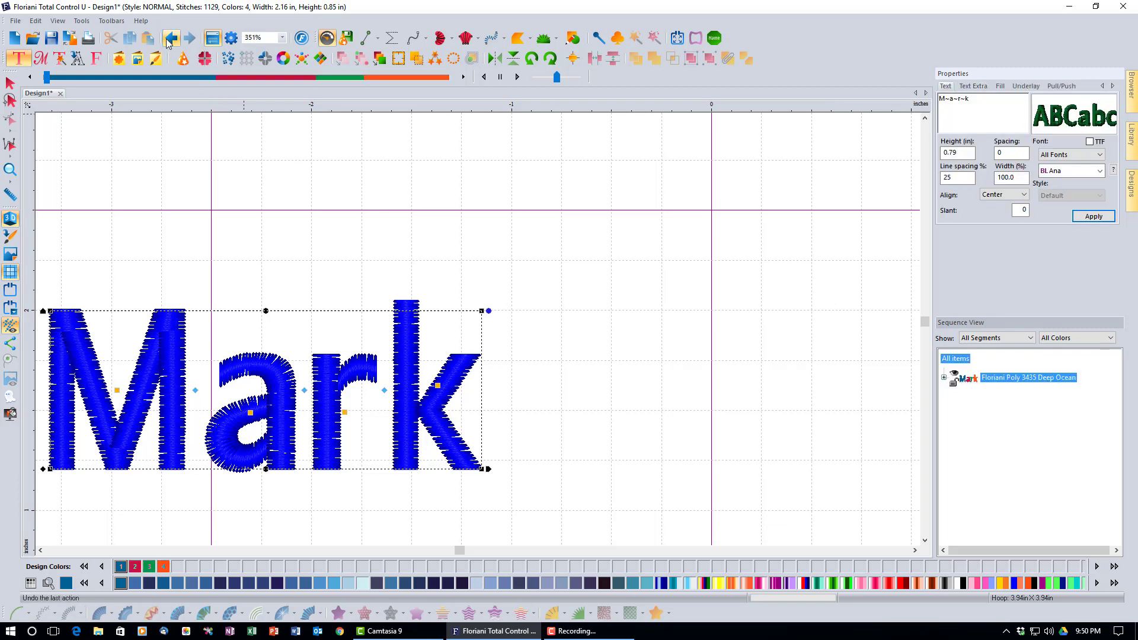
left_click(15, 167)
left_click(16, 167)
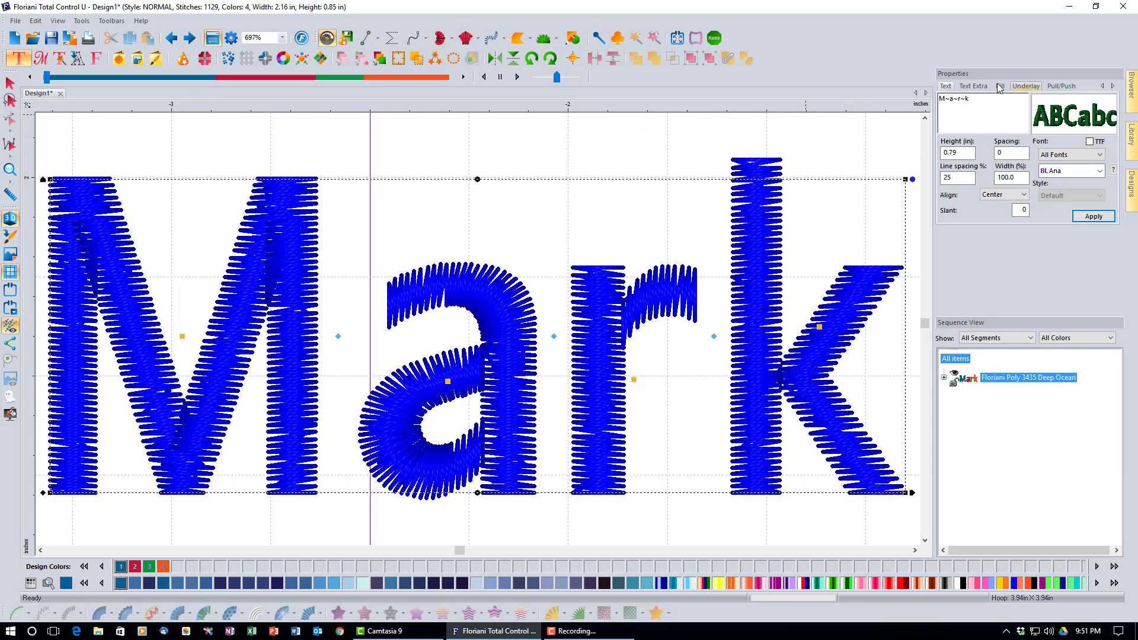
left_click(975, 87)
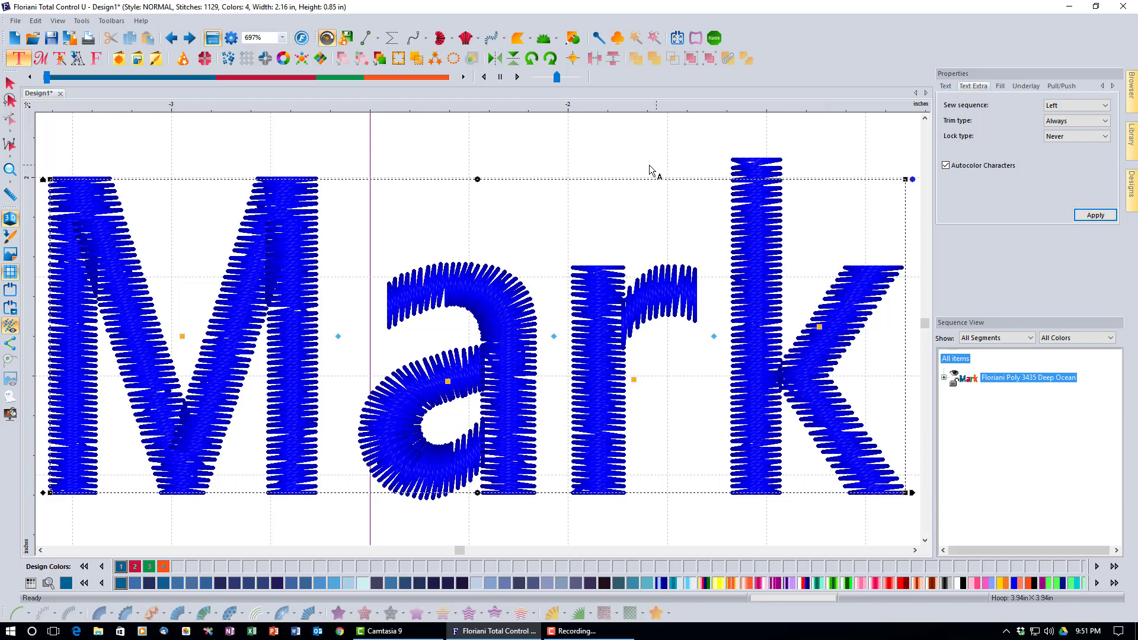
left_click(502, 153)
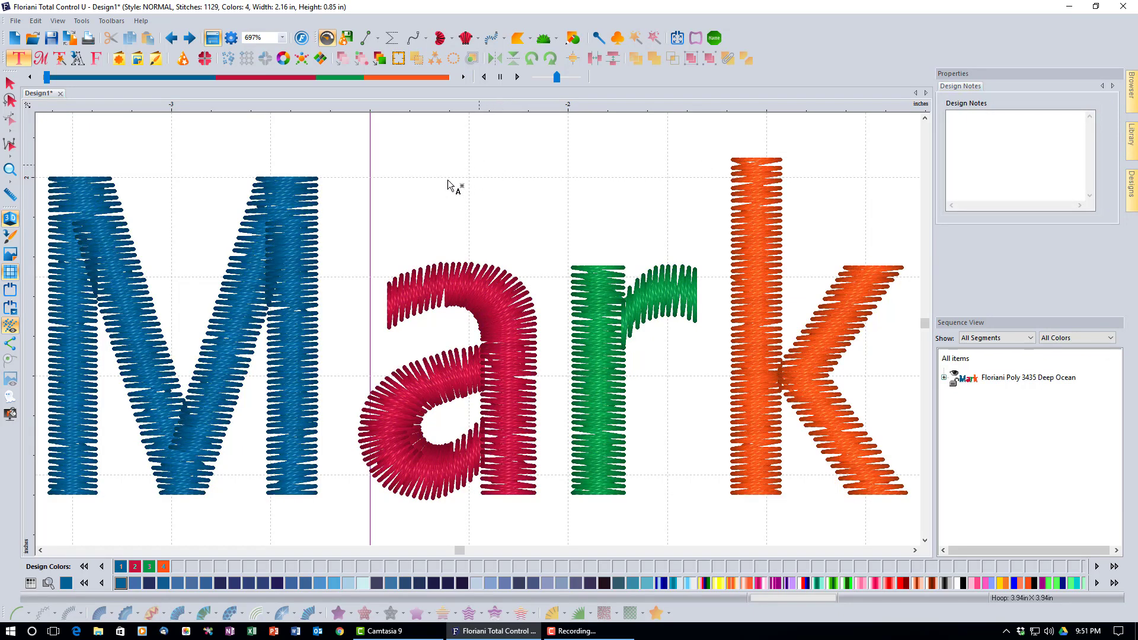
left_click(297, 236)
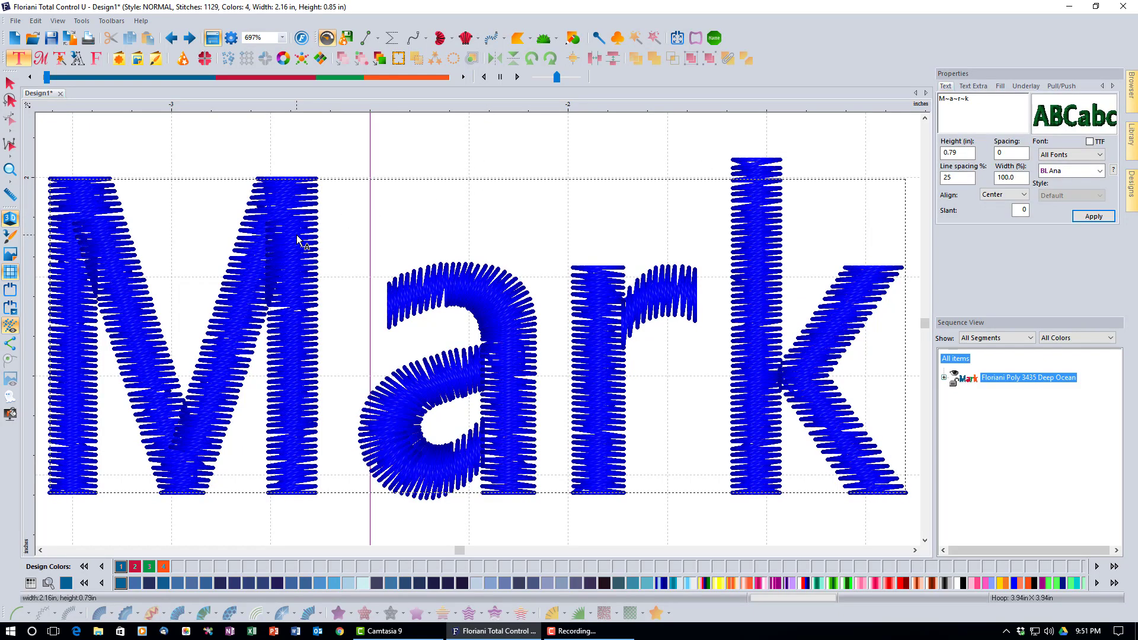
left_click(978, 88)
left_click(946, 165)
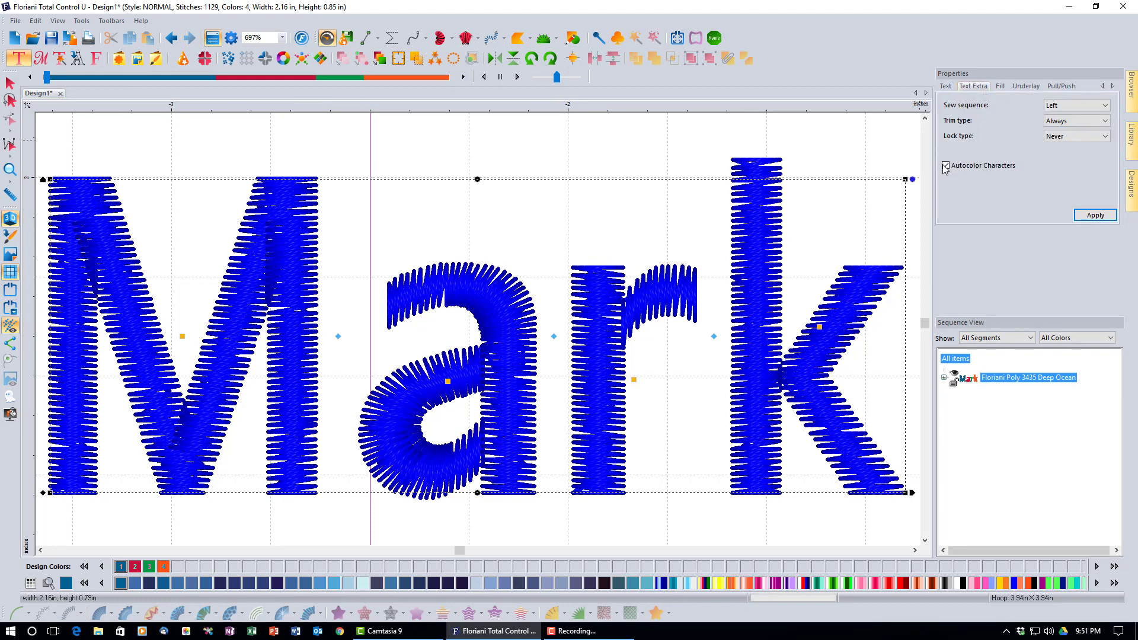
left_click(1096, 216)
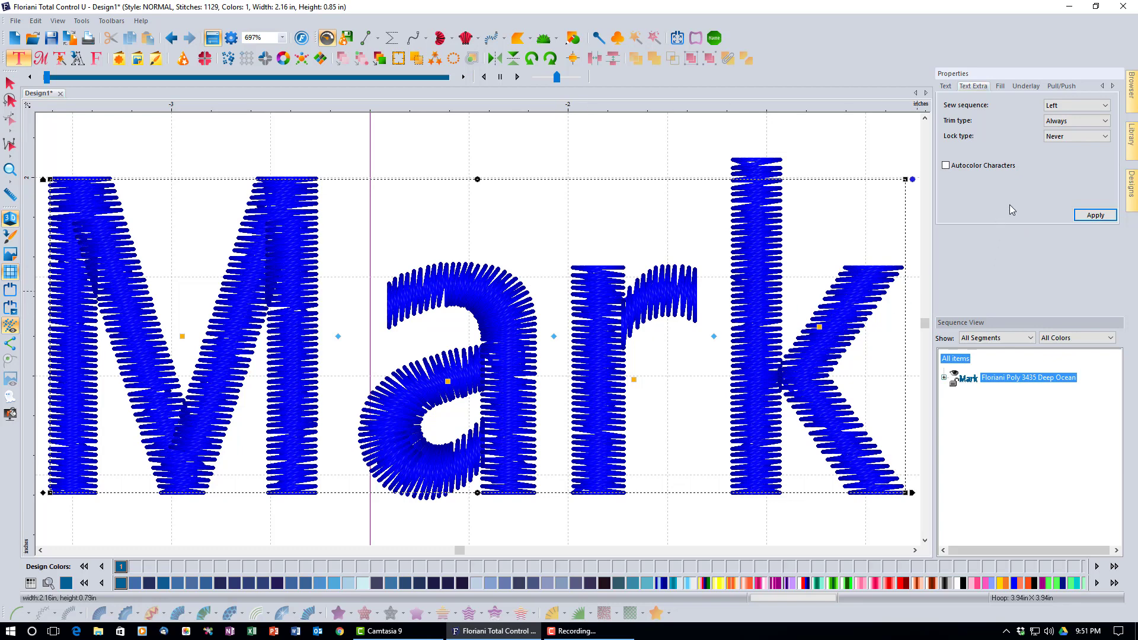
Check Mark's Standard satin fill at 0.40 mm density, then return to the Text settings
left_click(999, 86)
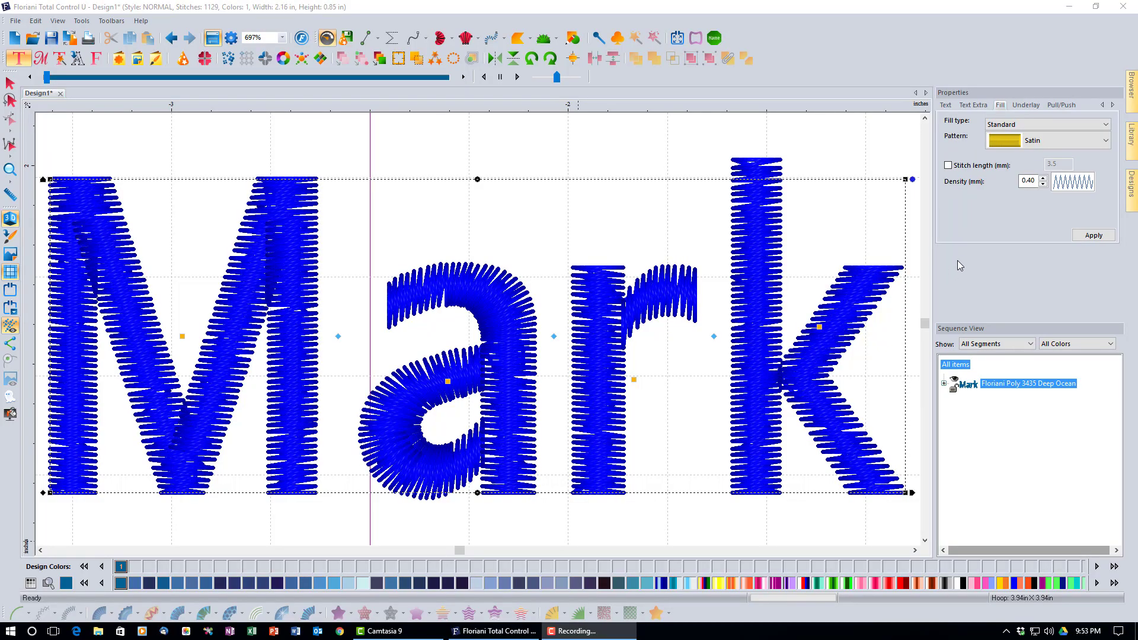
left_click(945, 105)
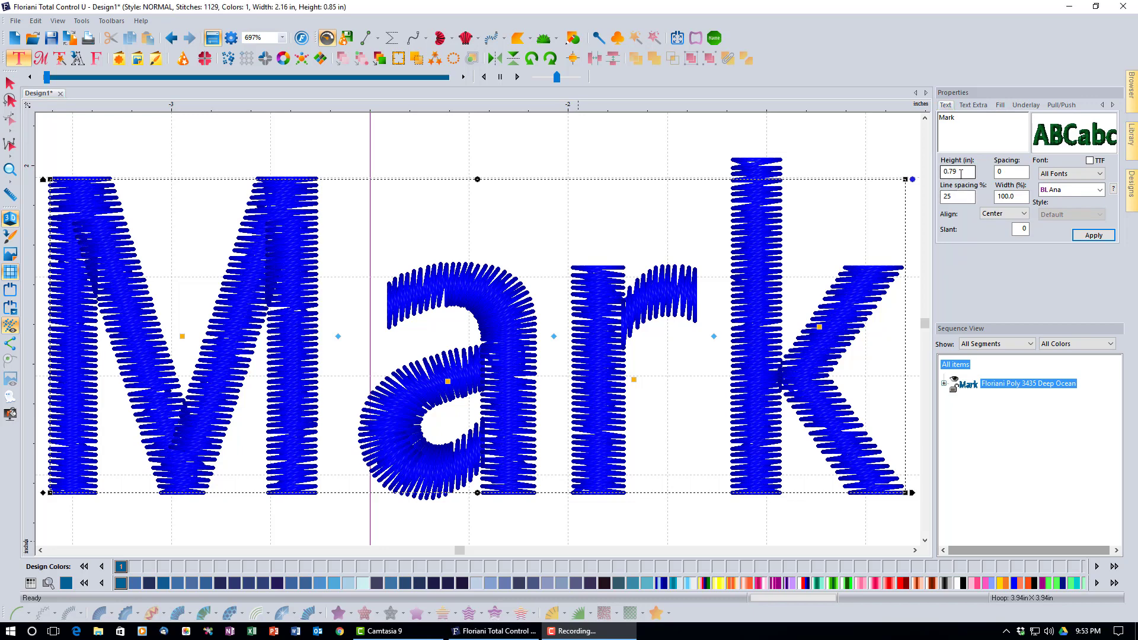
Set Mark's height to 3 in and accept the wide satin segment warning
left_click_drag(960, 173, 928, 178)
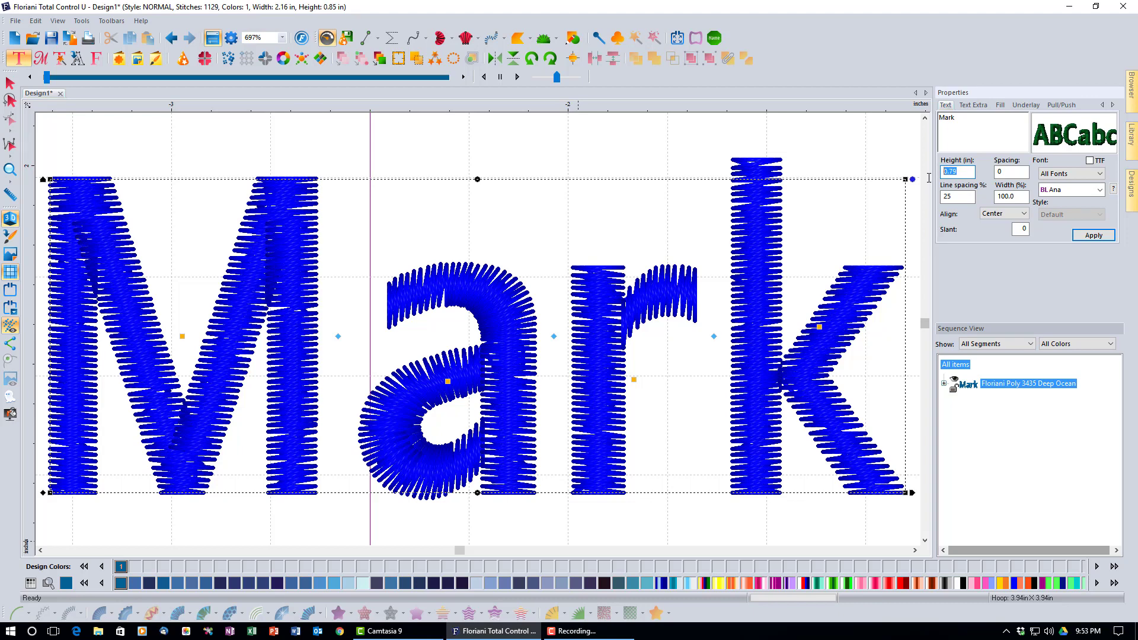
type("3")
left_click(1091, 236)
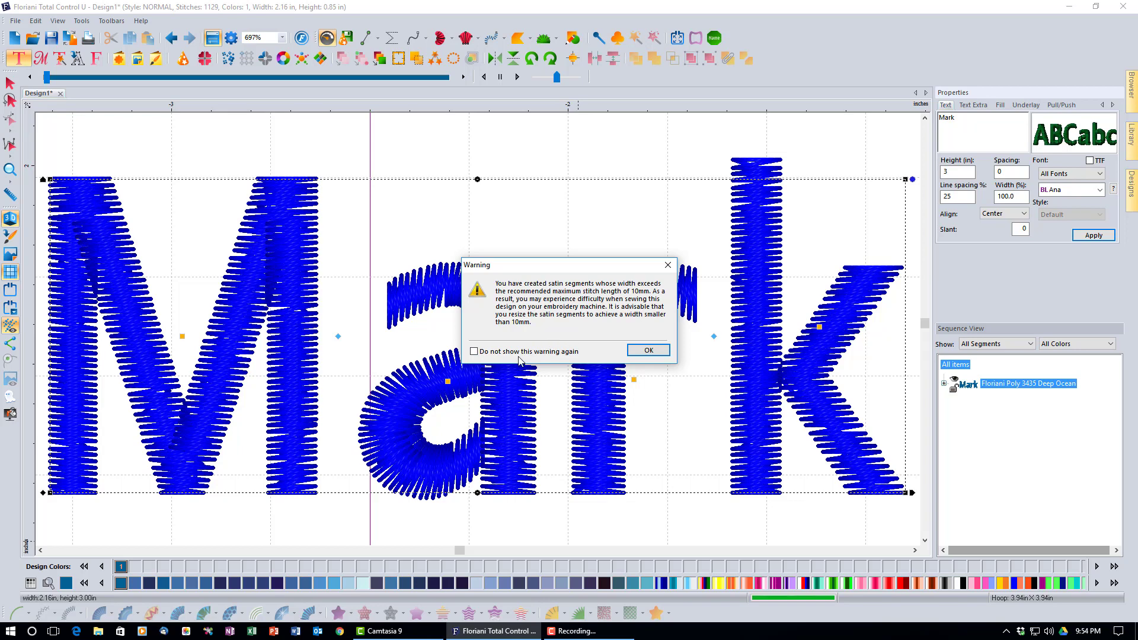
left_click(648, 350)
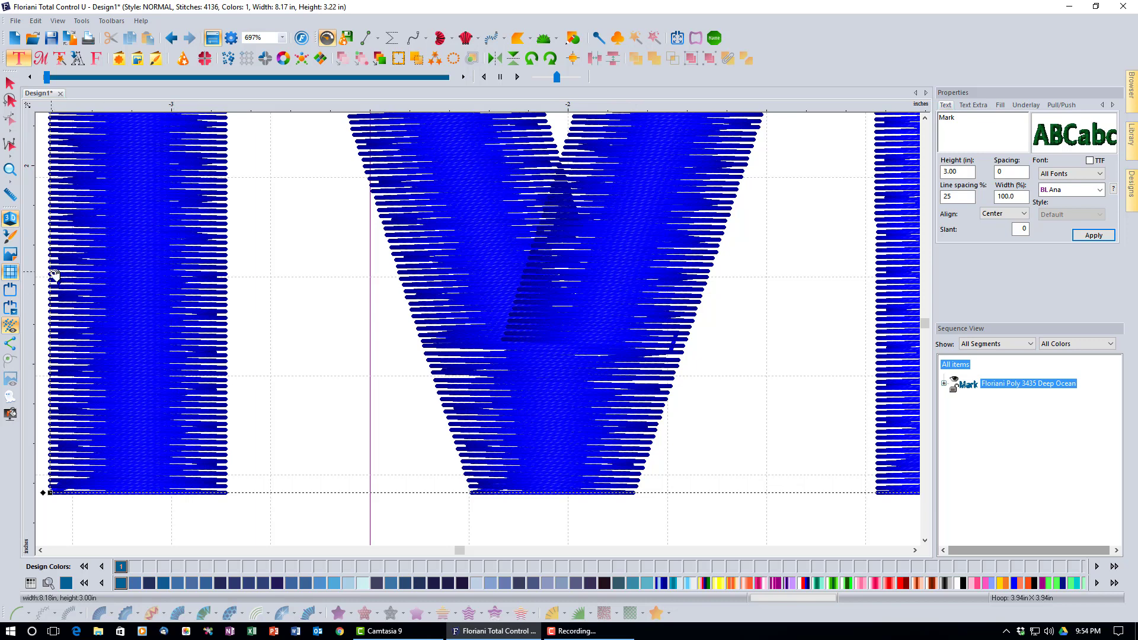
Zoom out to see all of Mark and measure the letter a's stroke at 0.60 in
left_click(11, 170)
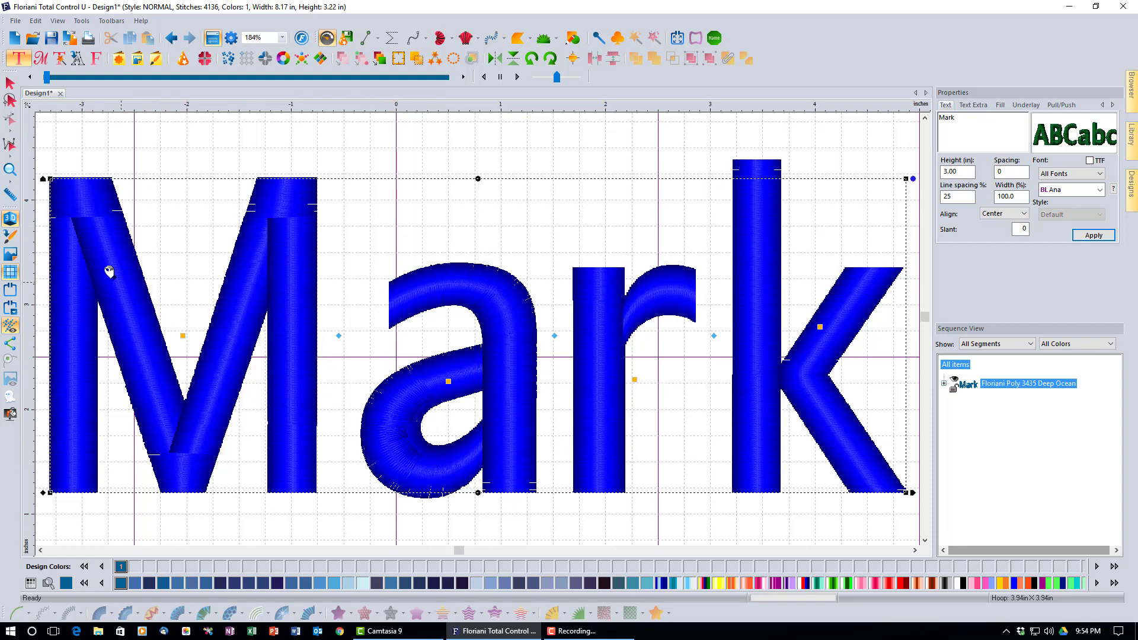
left_click(10, 194)
left_click_drag(426, 441, 393, 491)
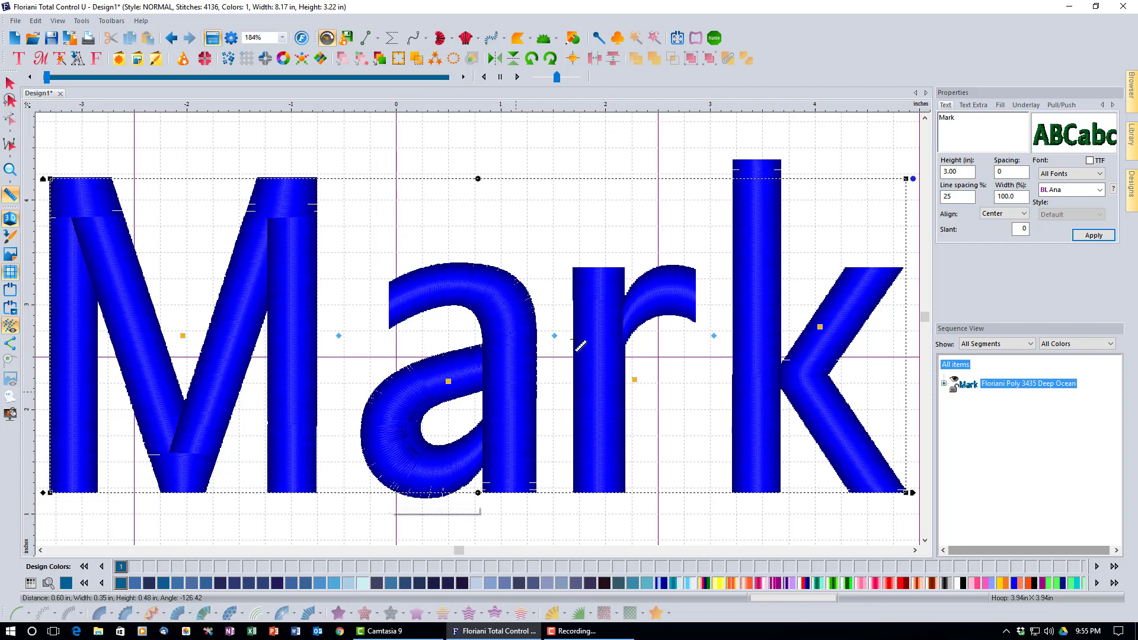
right_click(664, 111)
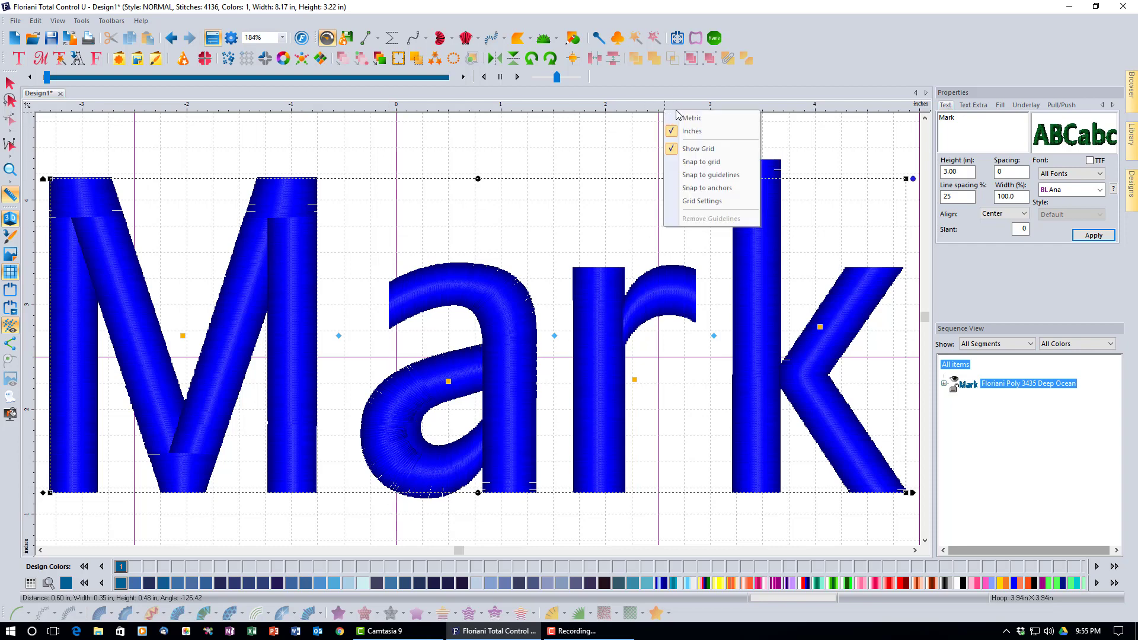
left_click(678, 117)
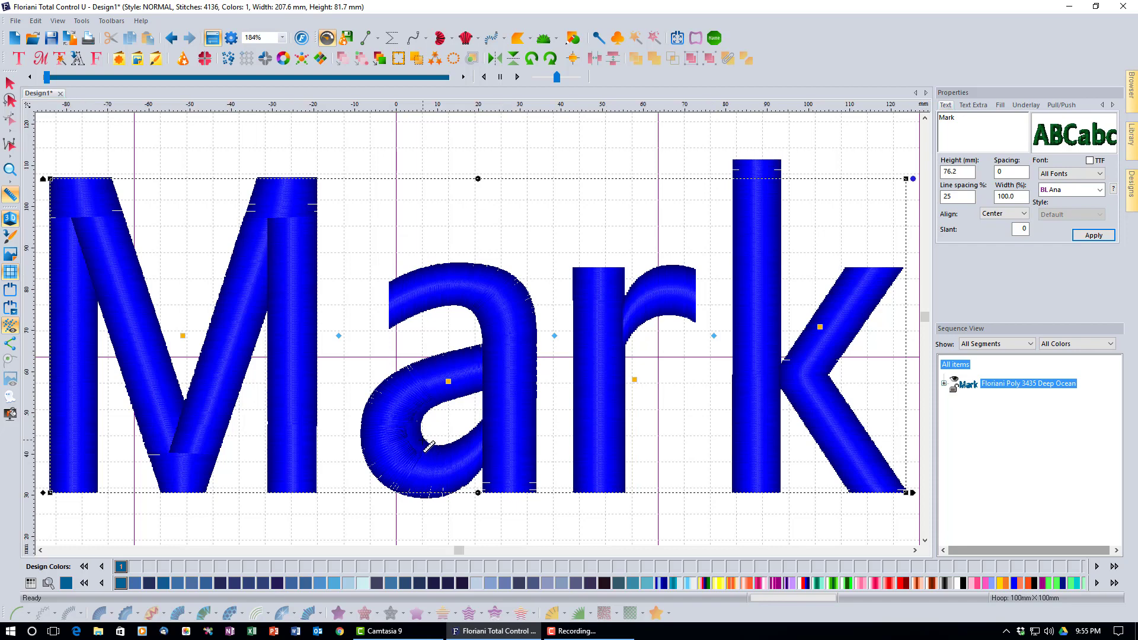
left_click_drag(427, 441, 390, 492)
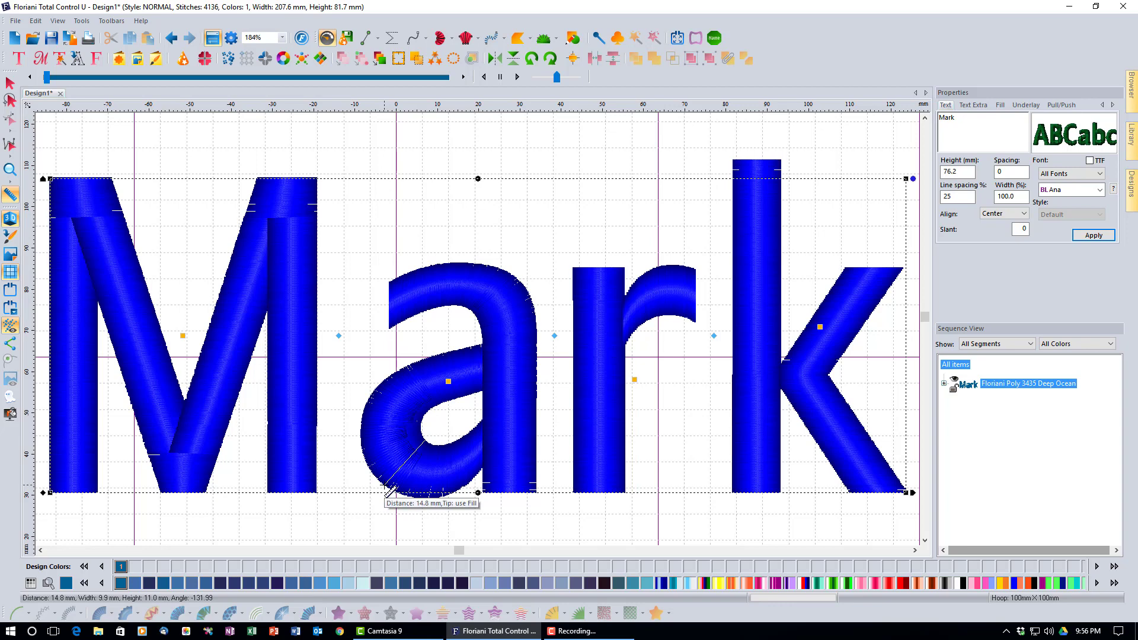
left_click_drag(384, 486, 384, 486)
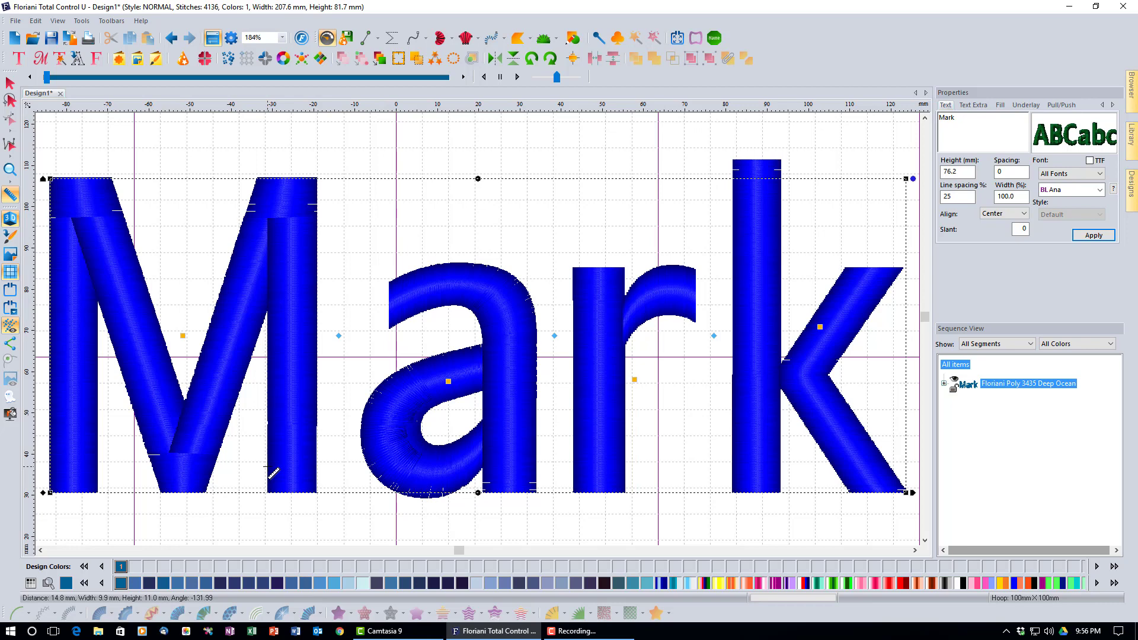
left_click_drag(268, 467, 317, 466)
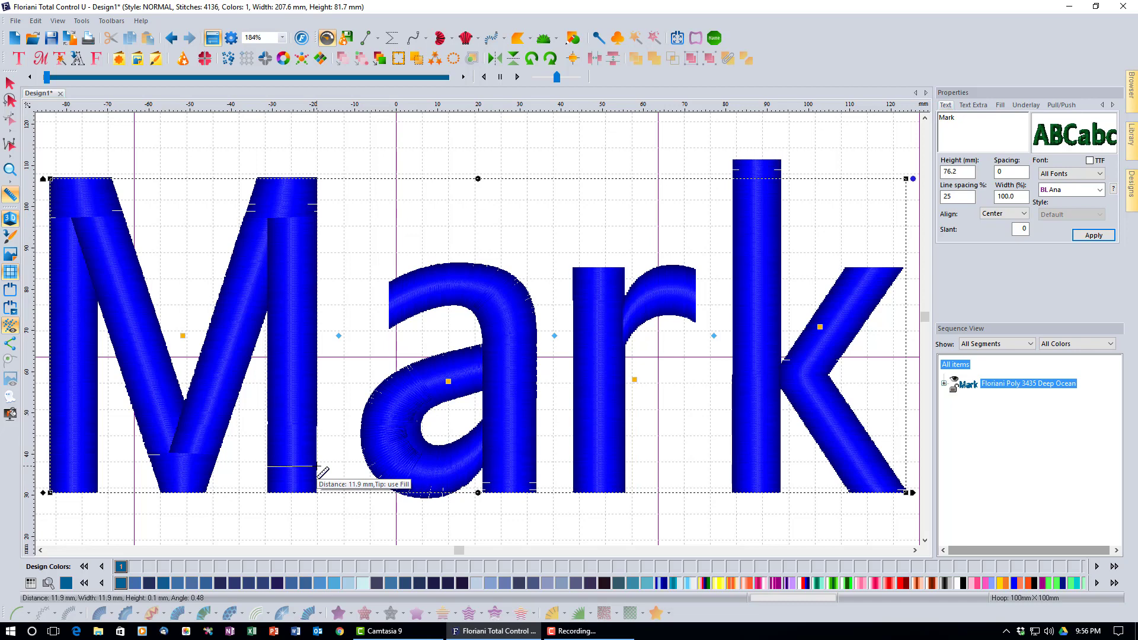
left_click_drag(317, 466, 316, 466)
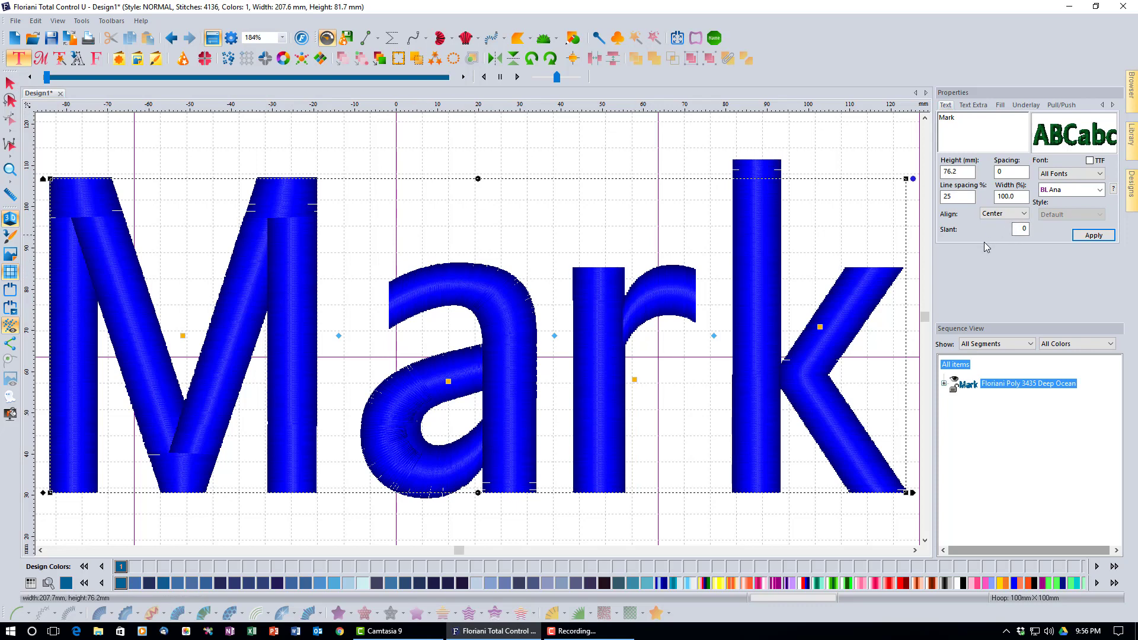
Choose Pattern 1 in the Fill tab's pattern list and apply it to Mark
left_click(1000, 105)
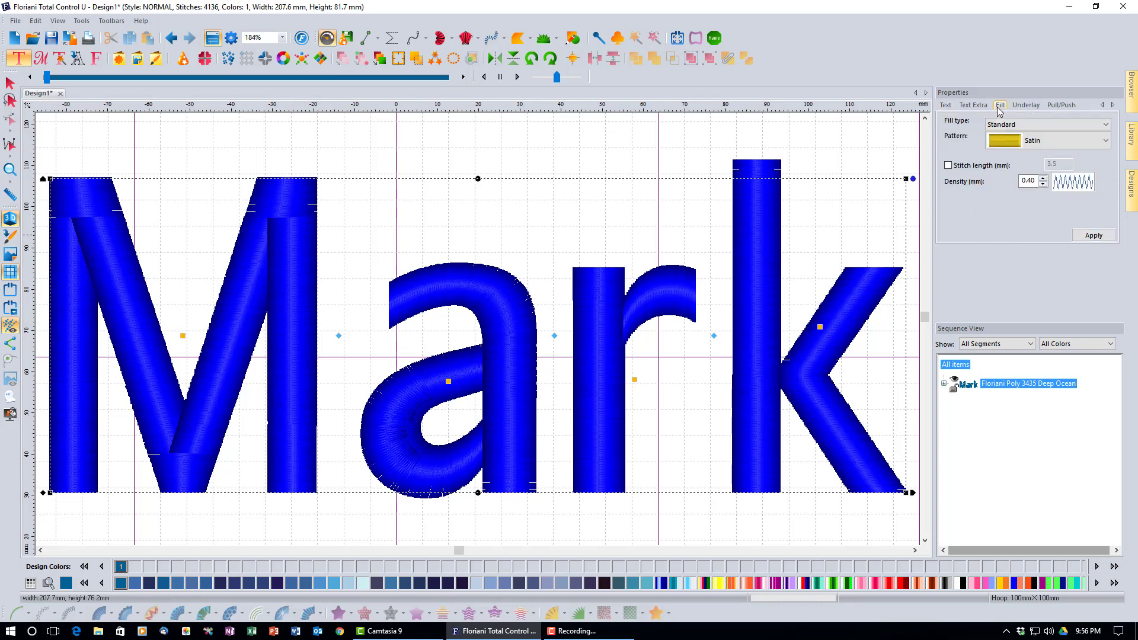
left_click(1106, 143)
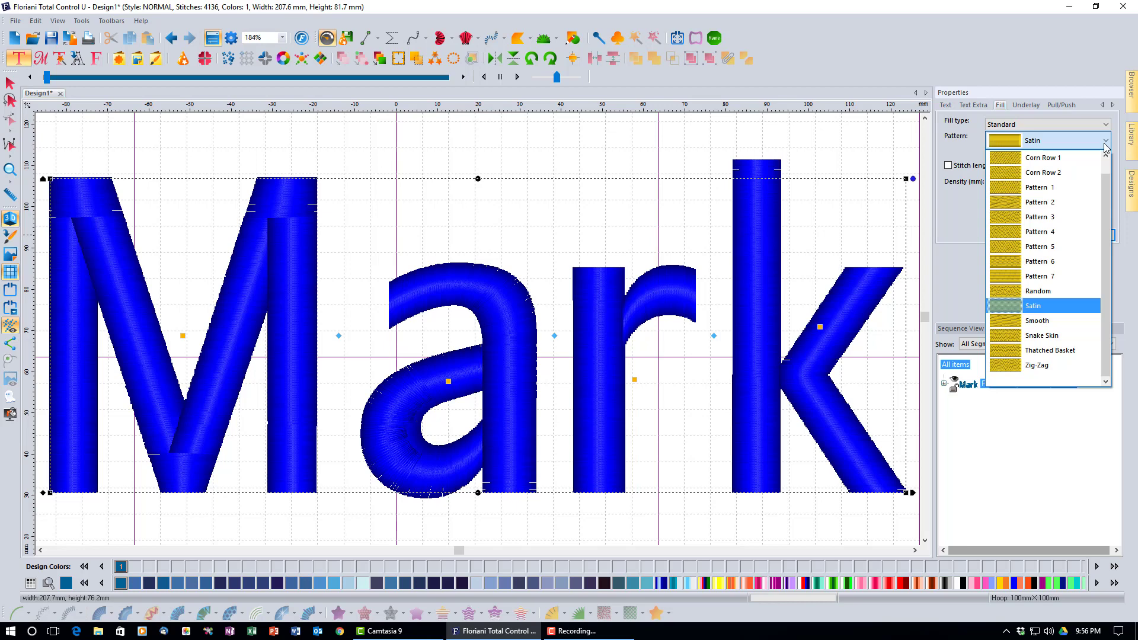
left_click(1039, 189)
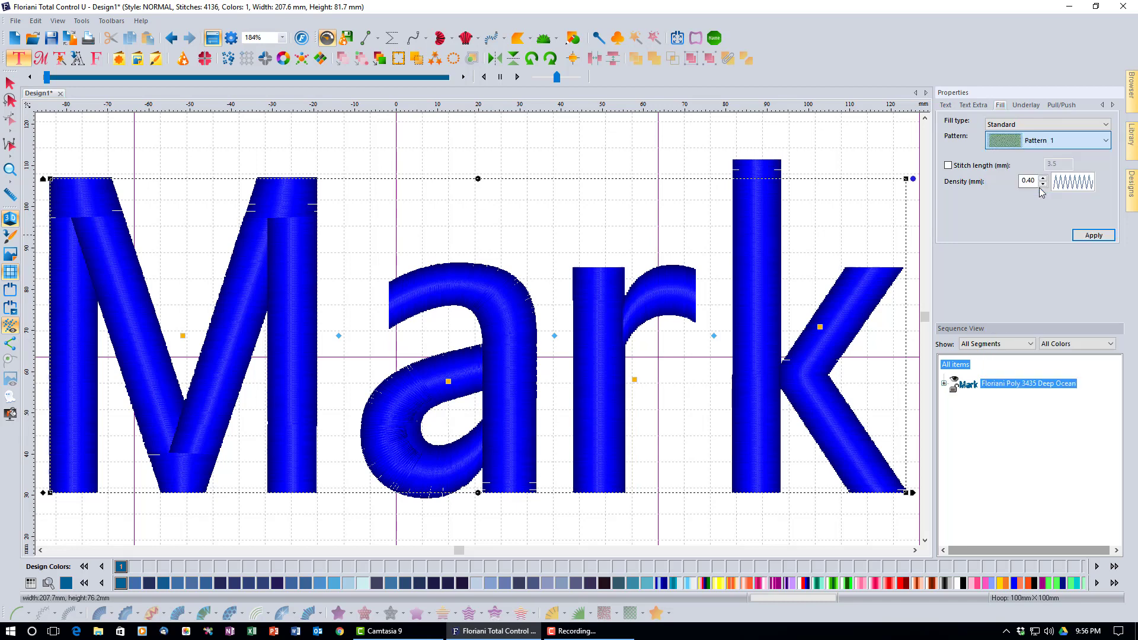
left_click(1086, 236)
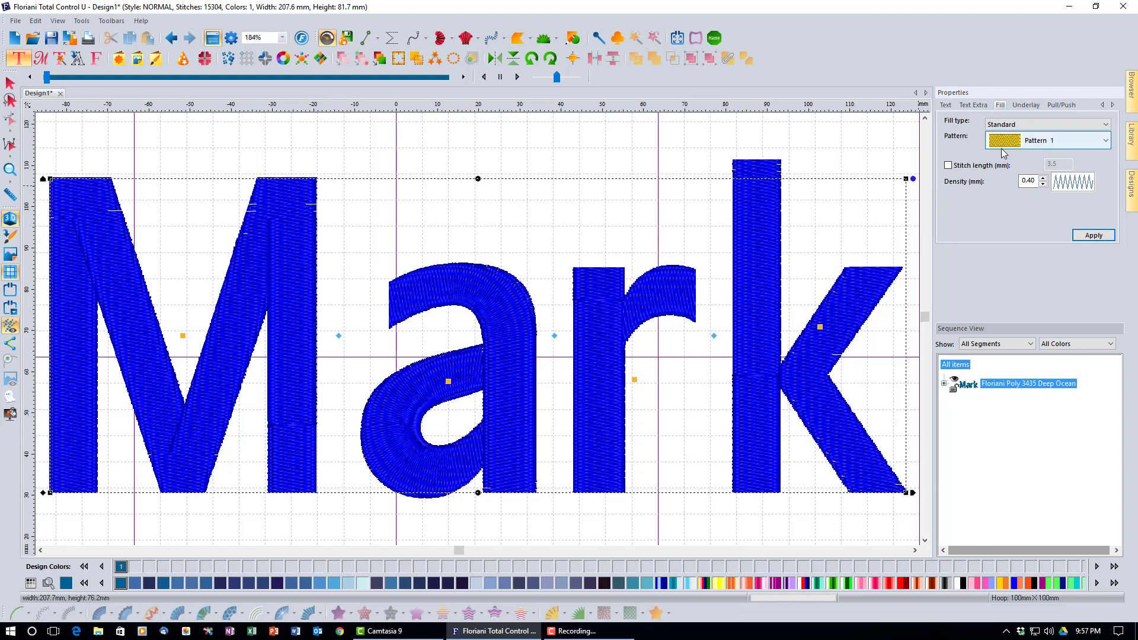
Bring up Mark's Underlay settings
left_click(1026, 106)
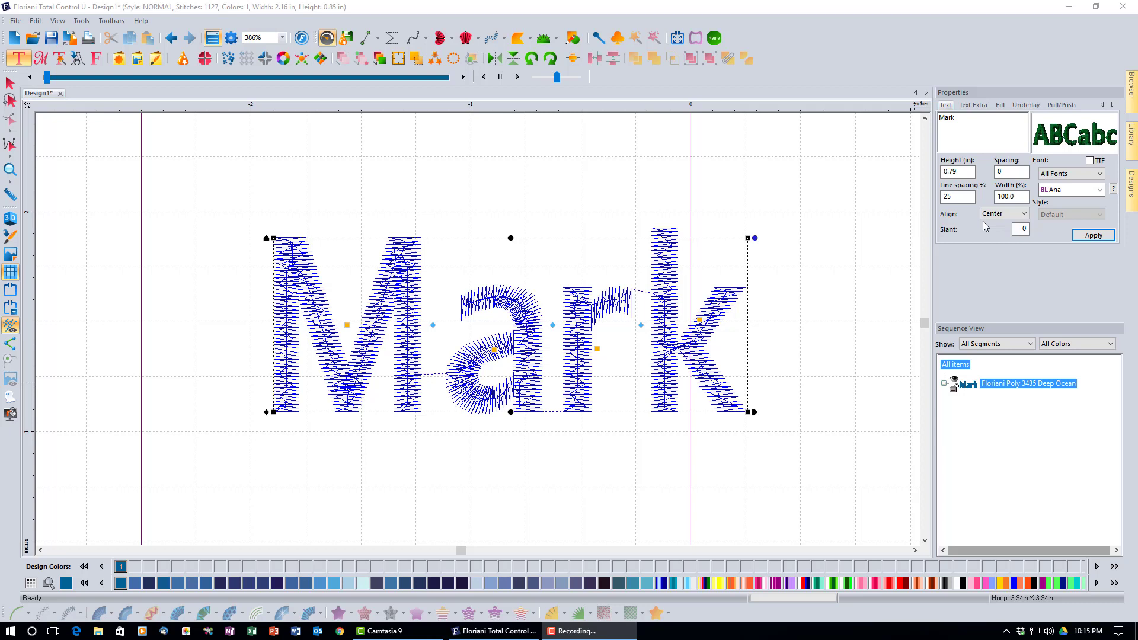
left_click(973, 121)
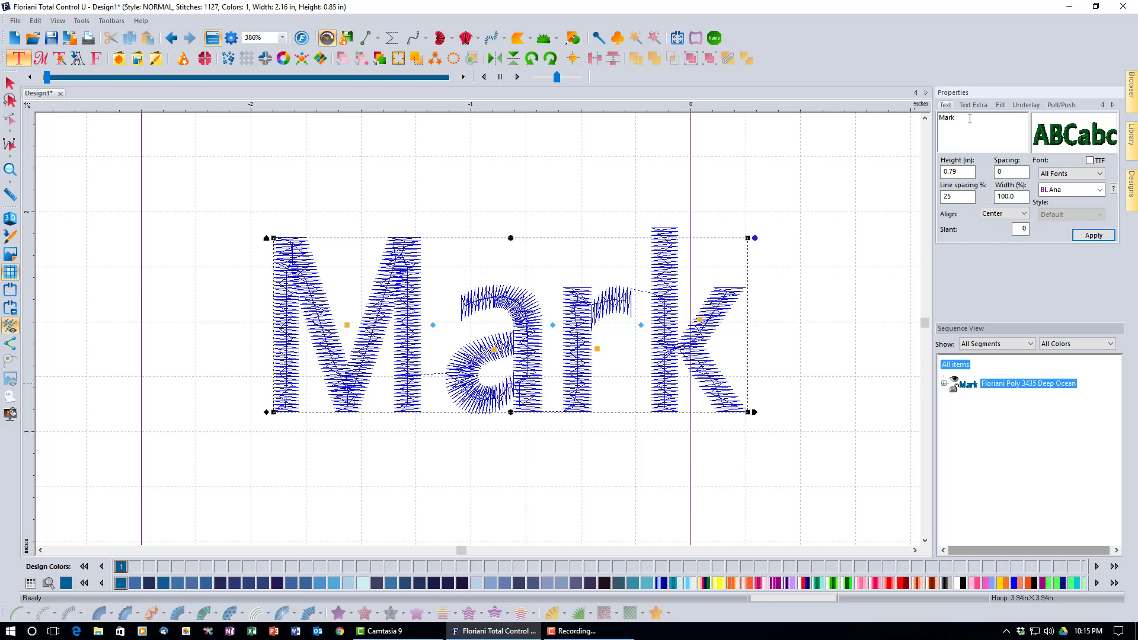
key("Return")
left_click(1093, 235)
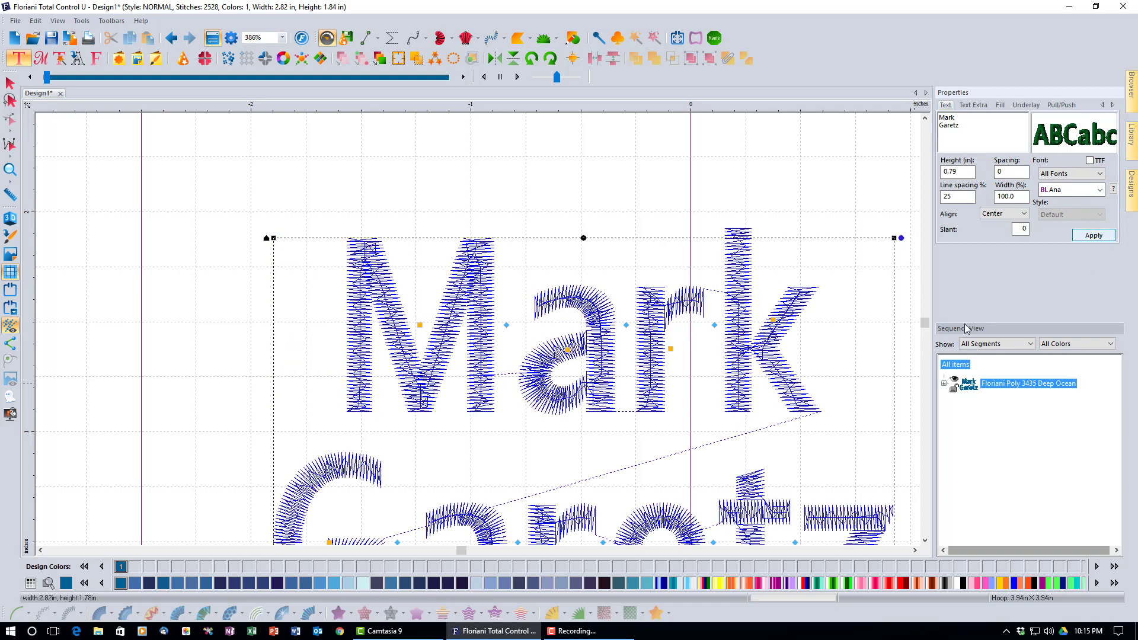
left_click(10, 169)
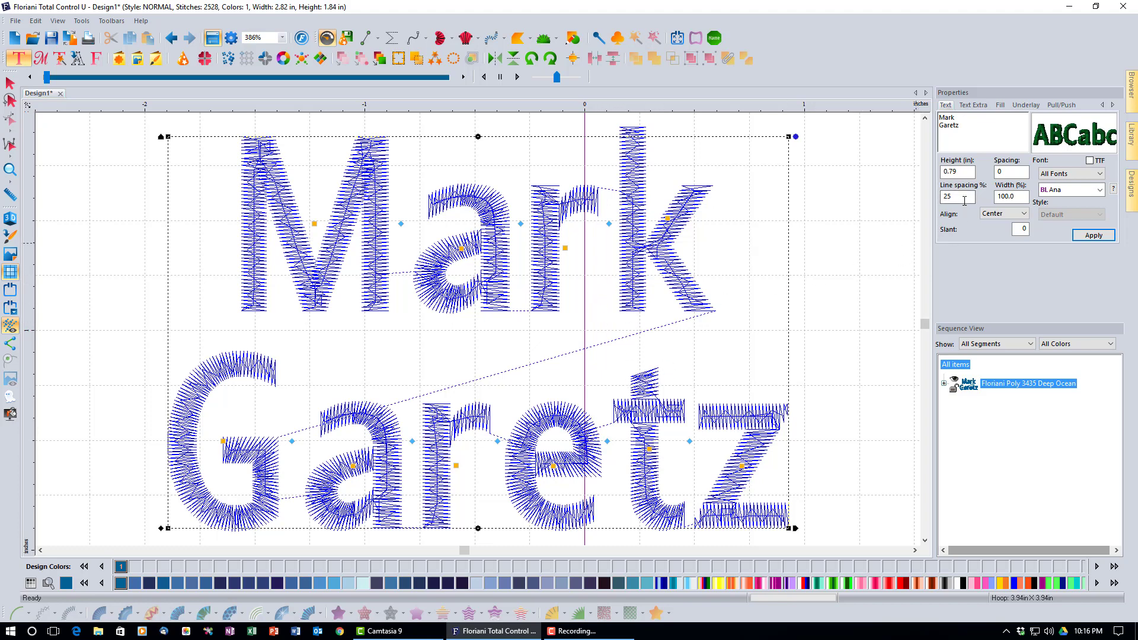
Try line spacing at 50% and then 15% on the two-line lettering
double_click(964, 201)
type("5")
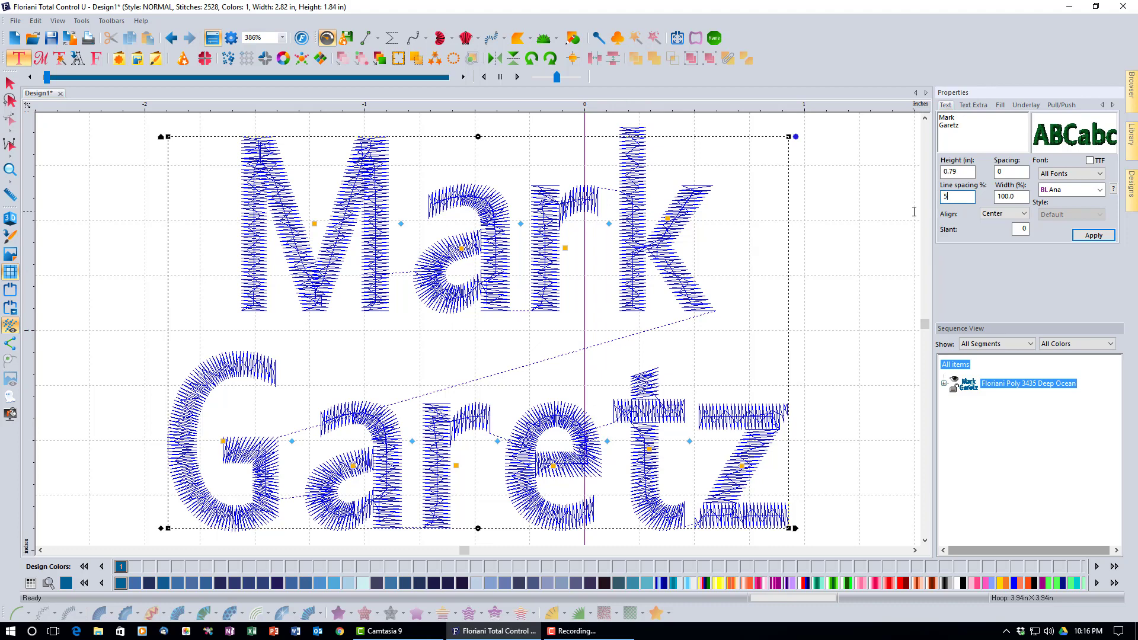
type("0")
left_click(1095, 240)
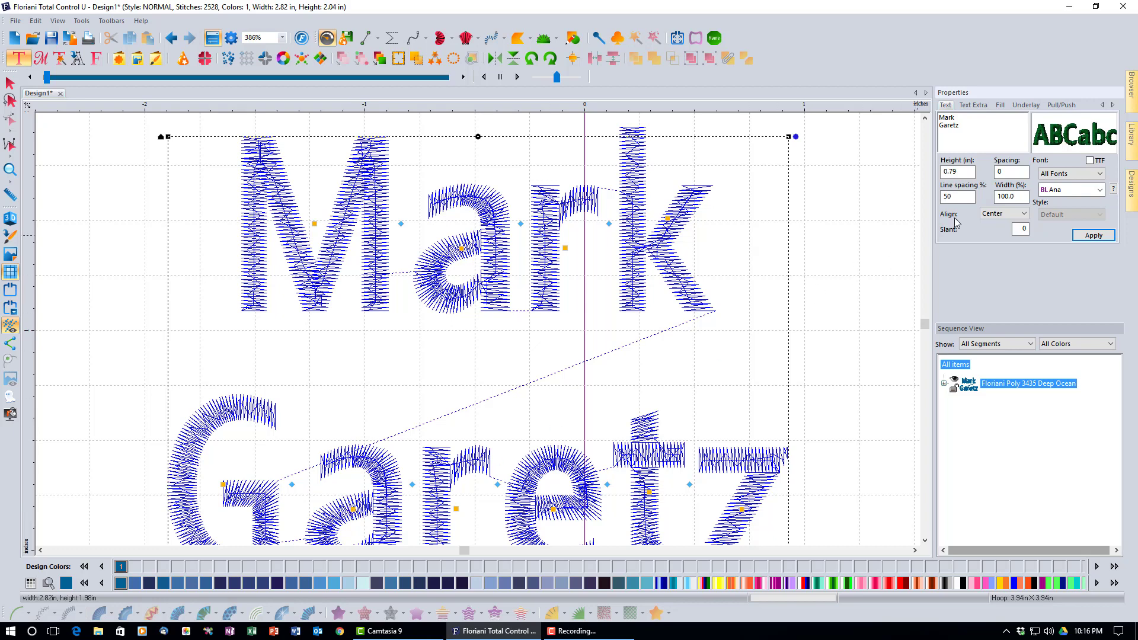
double_click(955, 198)
type("15")
left_click(1086, 239)
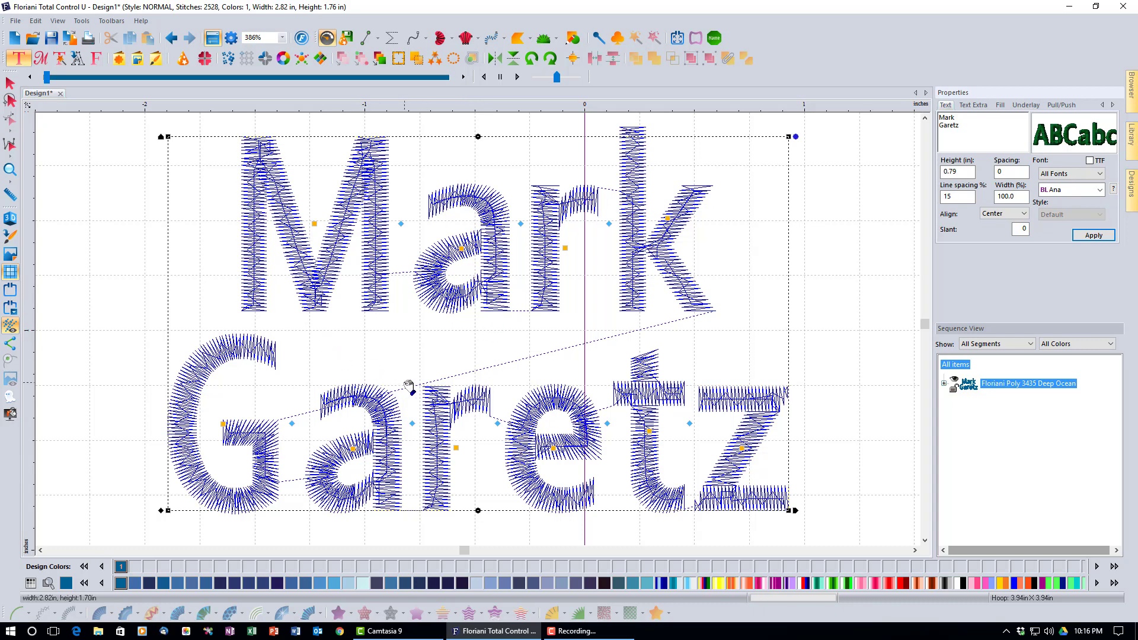
double_click(959, 196)
type("25")
double_click(972, 125)
key("BackSpace")
left_click(1107, 235)
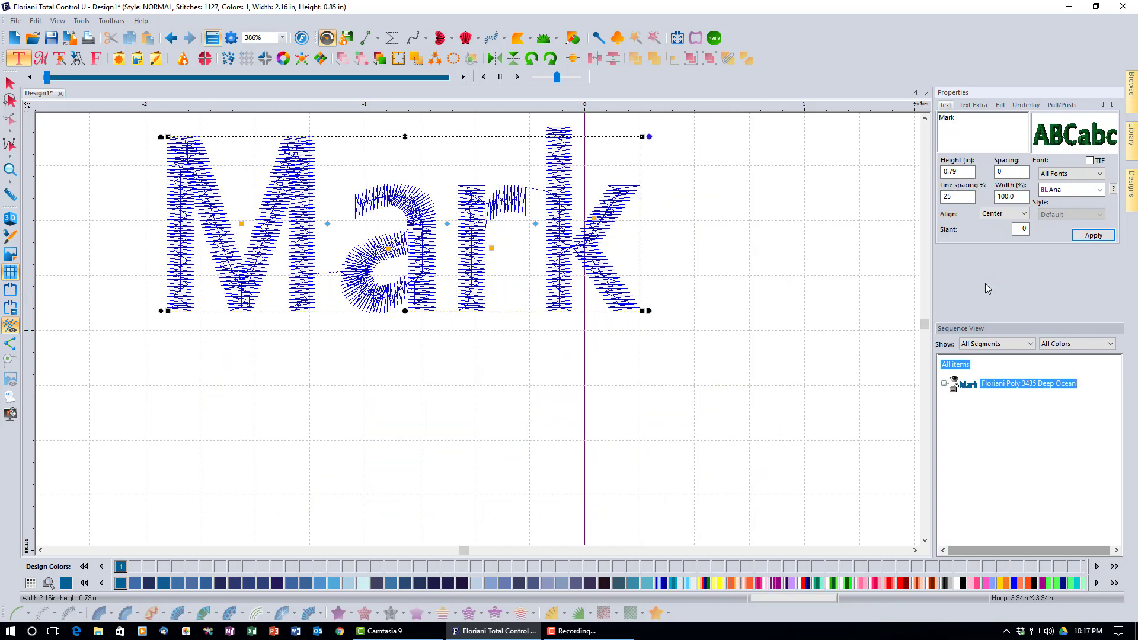
left_click(10, 171)
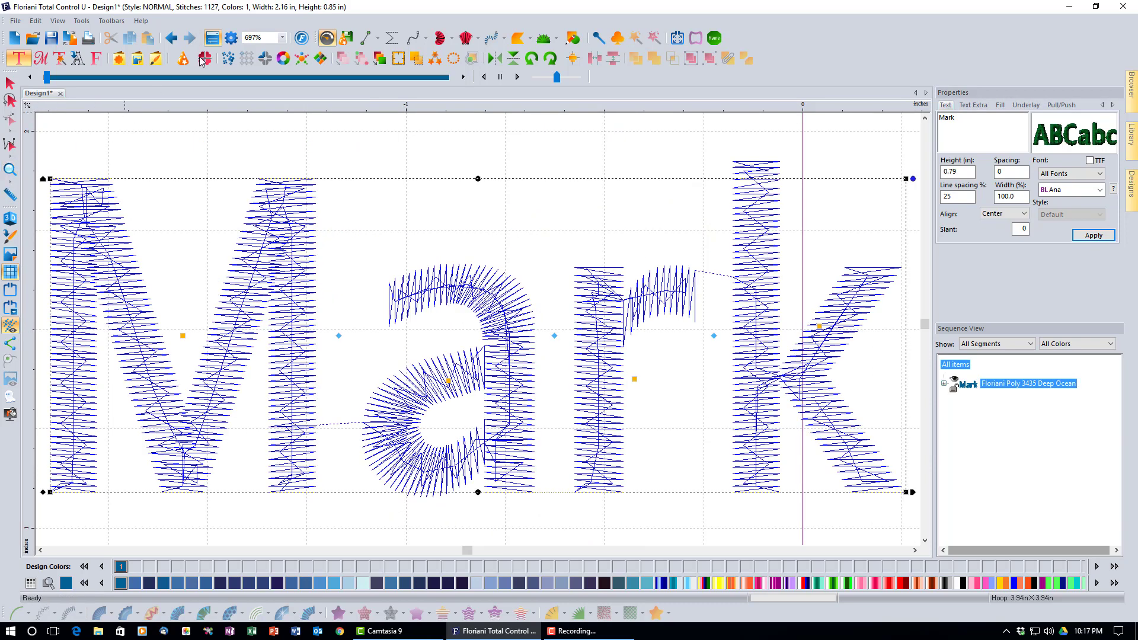
left_click(284, 39)
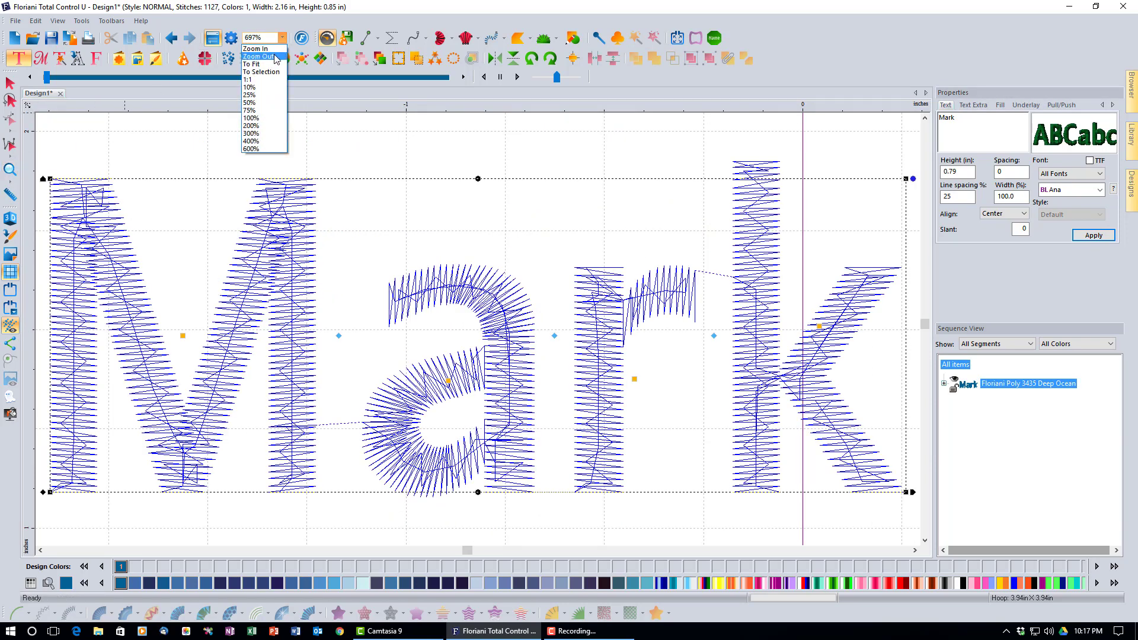
left_click(274, 57)
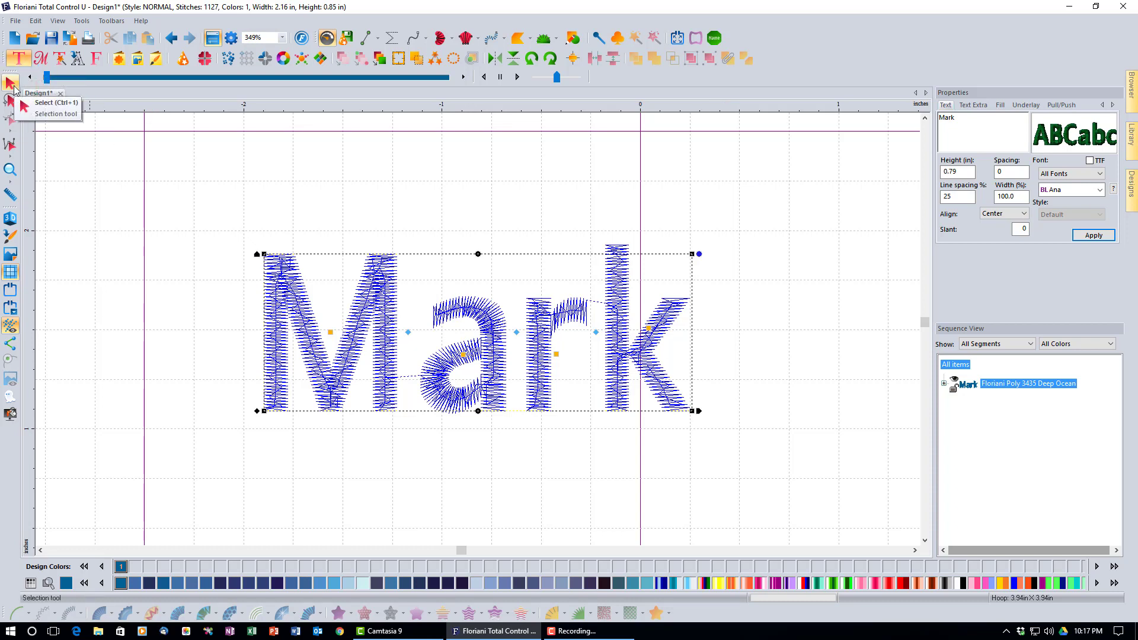
left_click(10, 84)
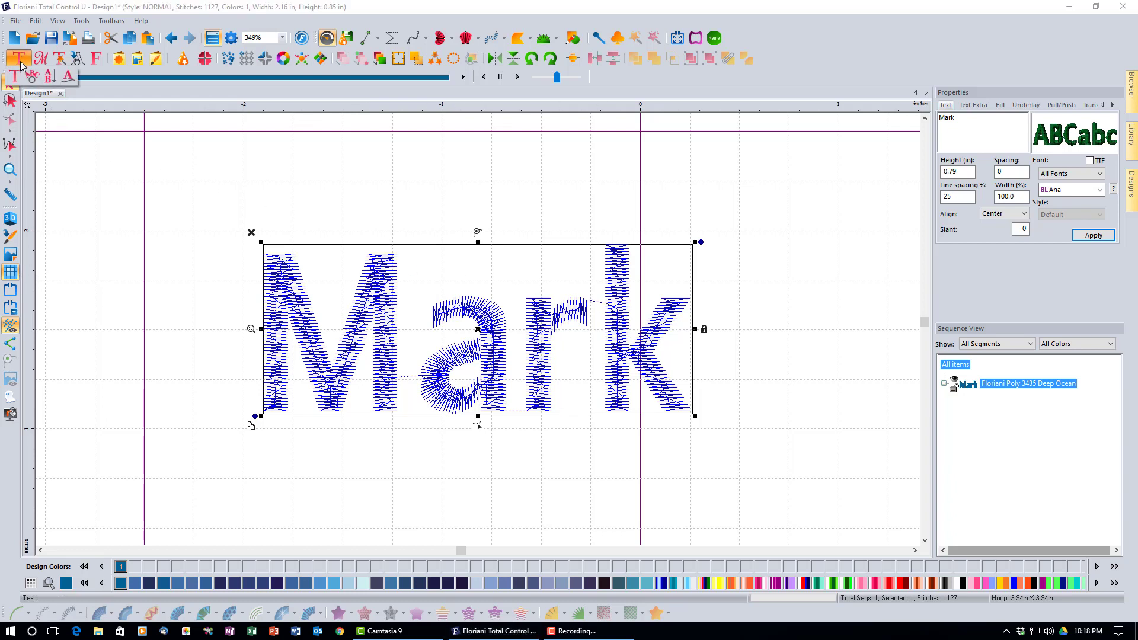
left_click(20, 62)
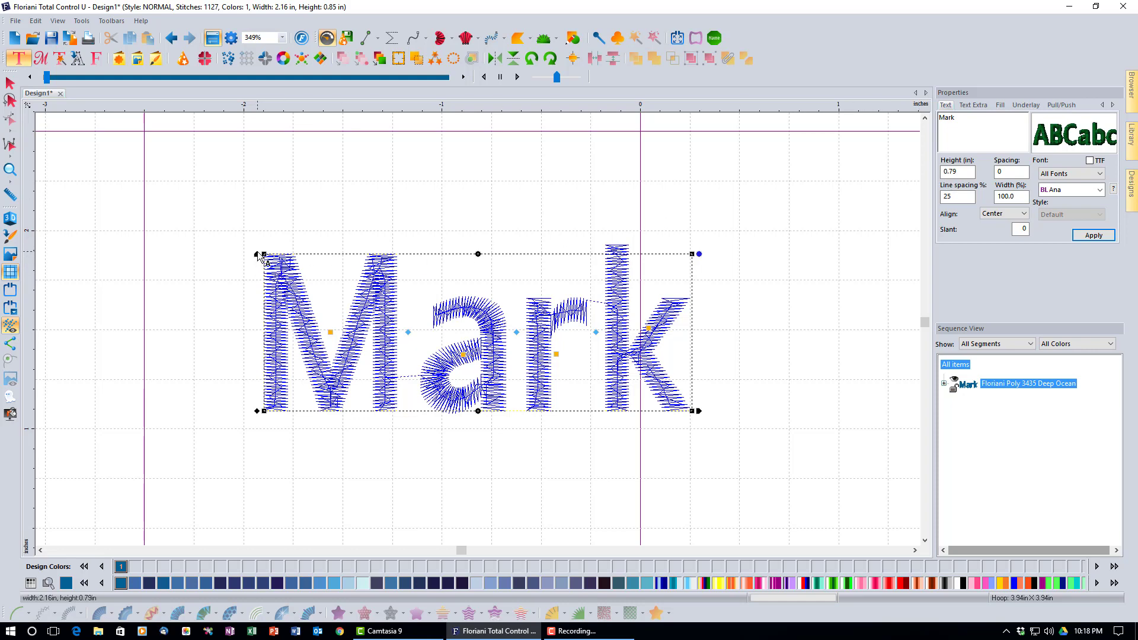
Drag Mark to 0.77 in high, try stretching its width, then set Width back to 100%
left_click_drag(258, 253, 198, 214)
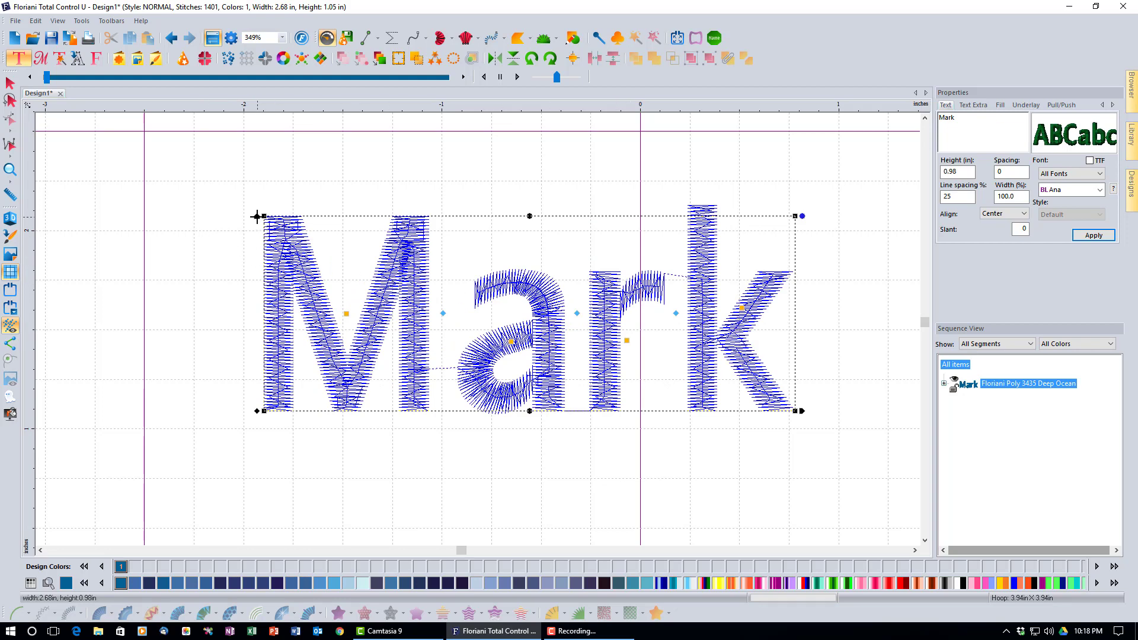
left_click_drag(257, 216, 250, 259)
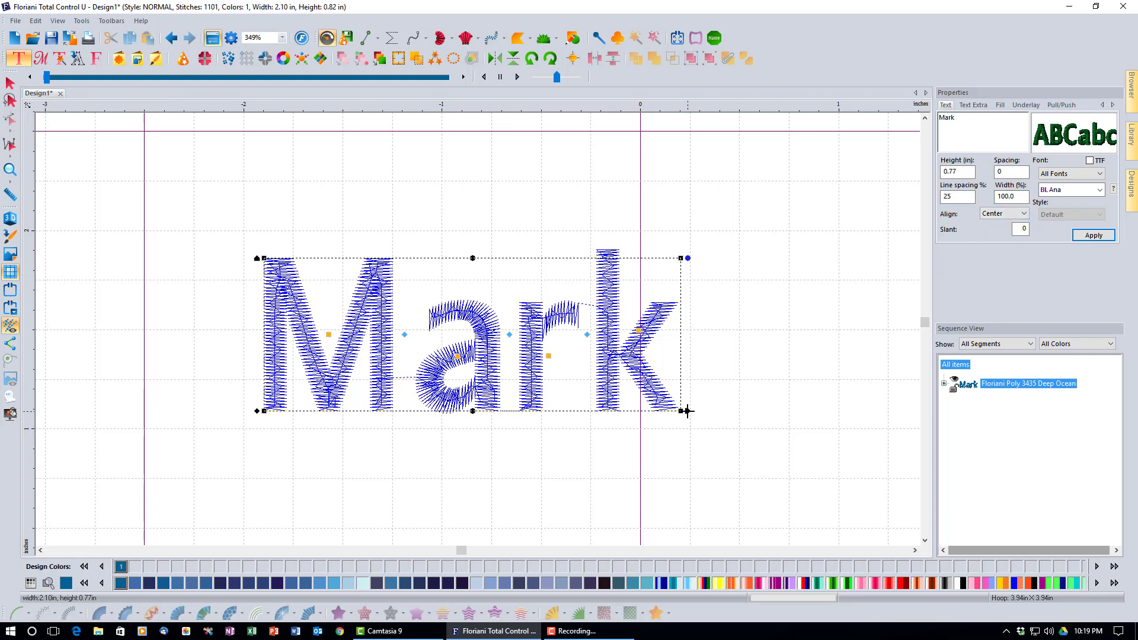
left_click_drag(687, 411, 763, 414)
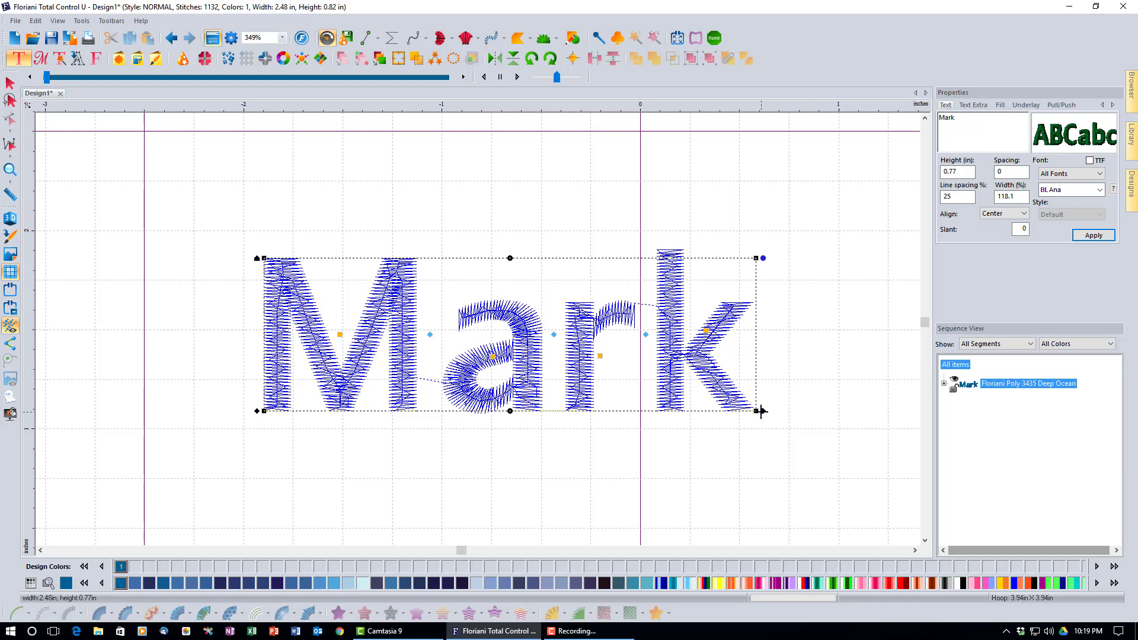
left_click_drag(761, 411, 592, 421)
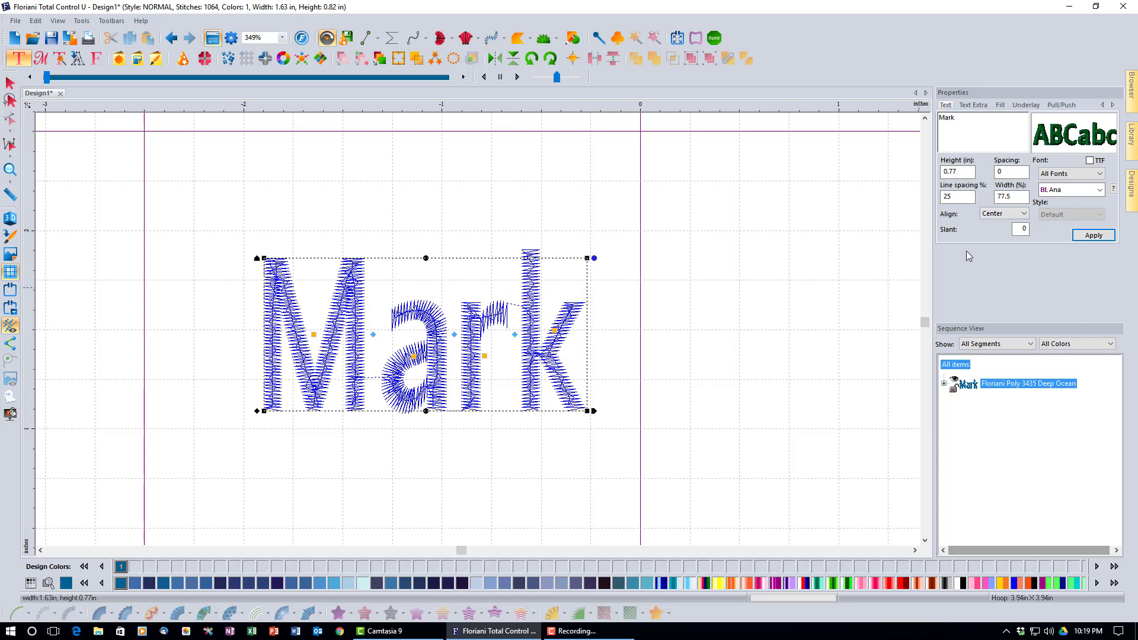
left_click_drag(1012, 196, 969, 208)
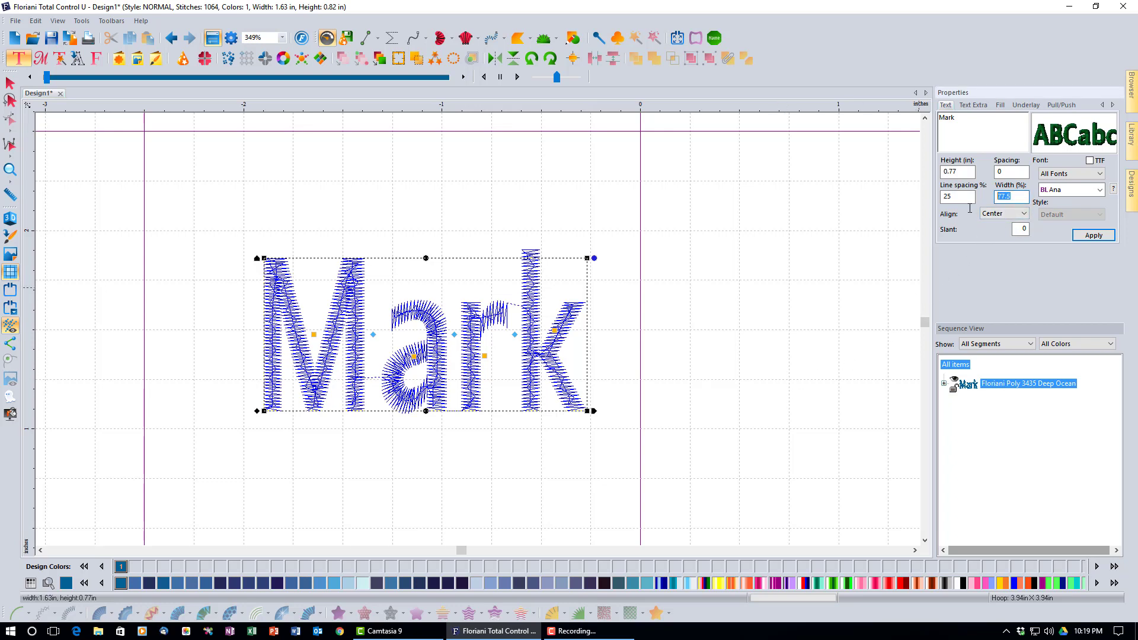
type("100")
left_click(1102, 239)
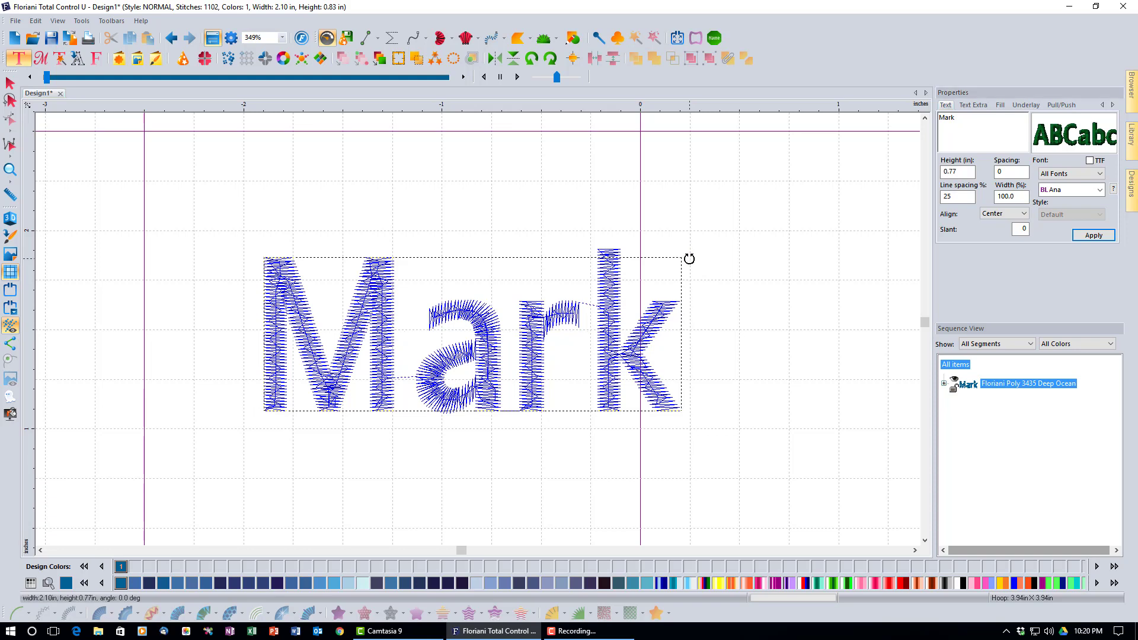
left_click_drag(688, 258, 619, 191)
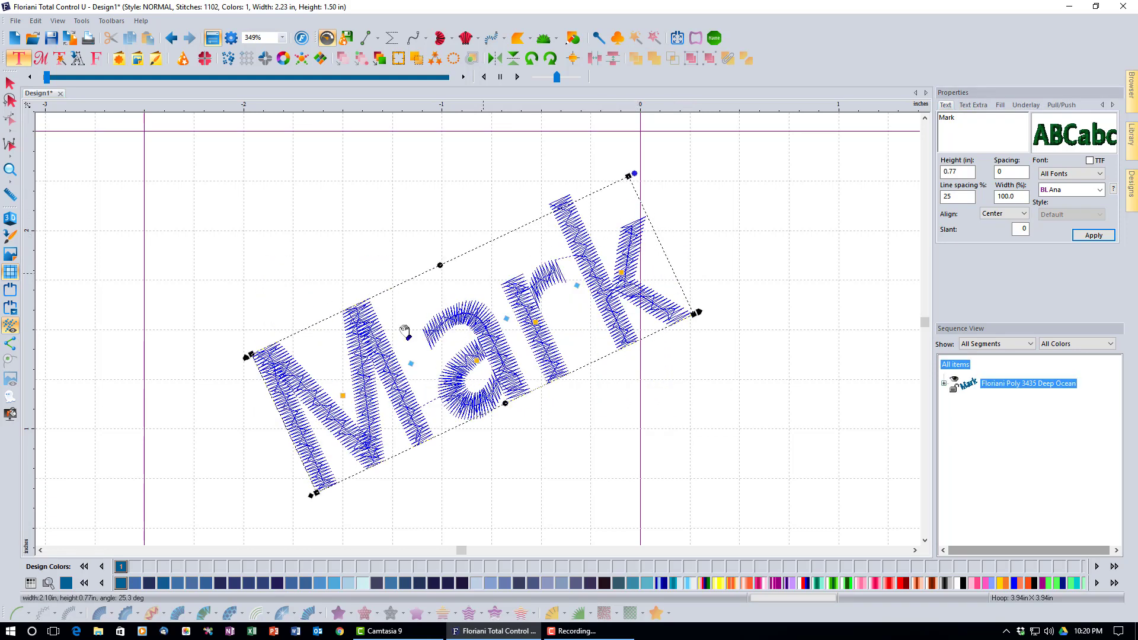
left_click(171, 39)
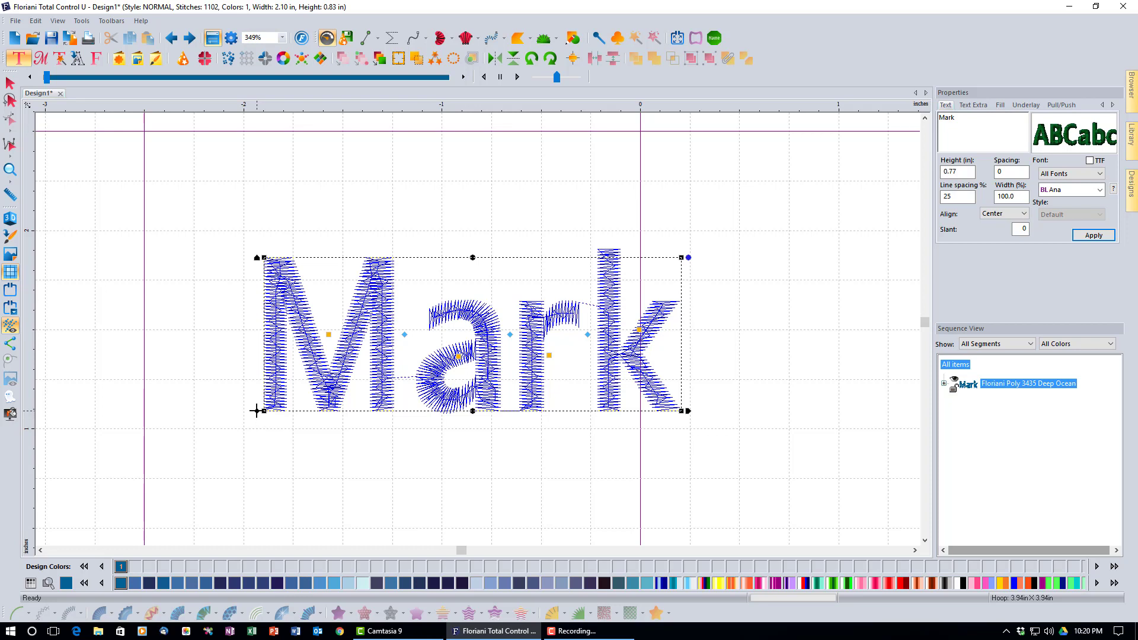
left_click_drag(257, 410, 190, 415)
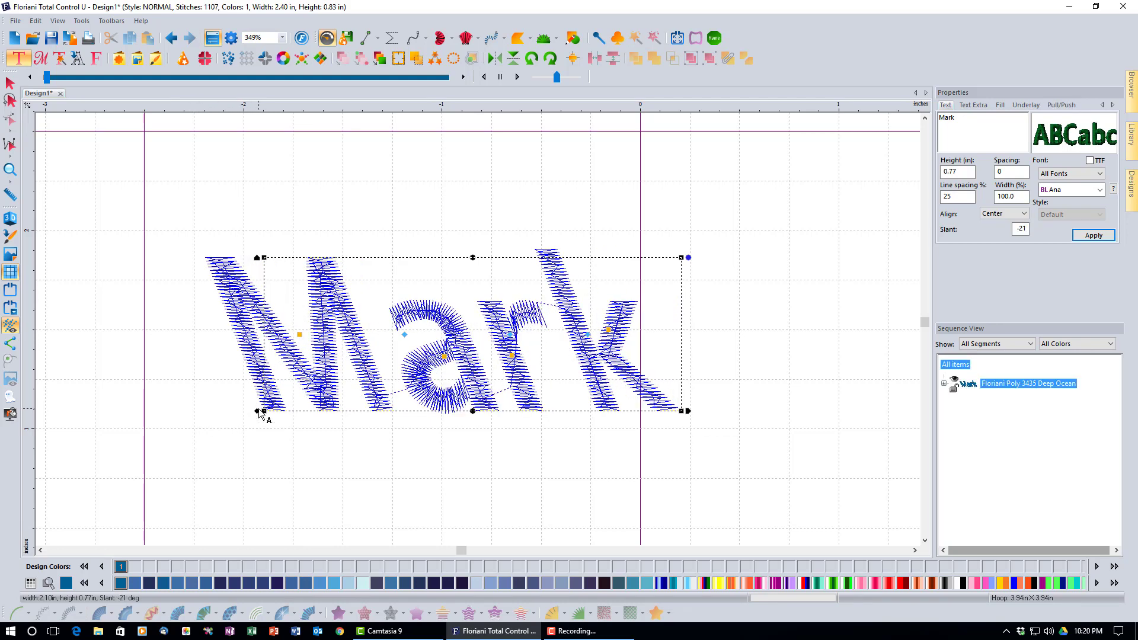
Slant the Mark lettering to the right, then set Slant back to 0 and apply it
left_click_drag(258, 411, 425, 408)
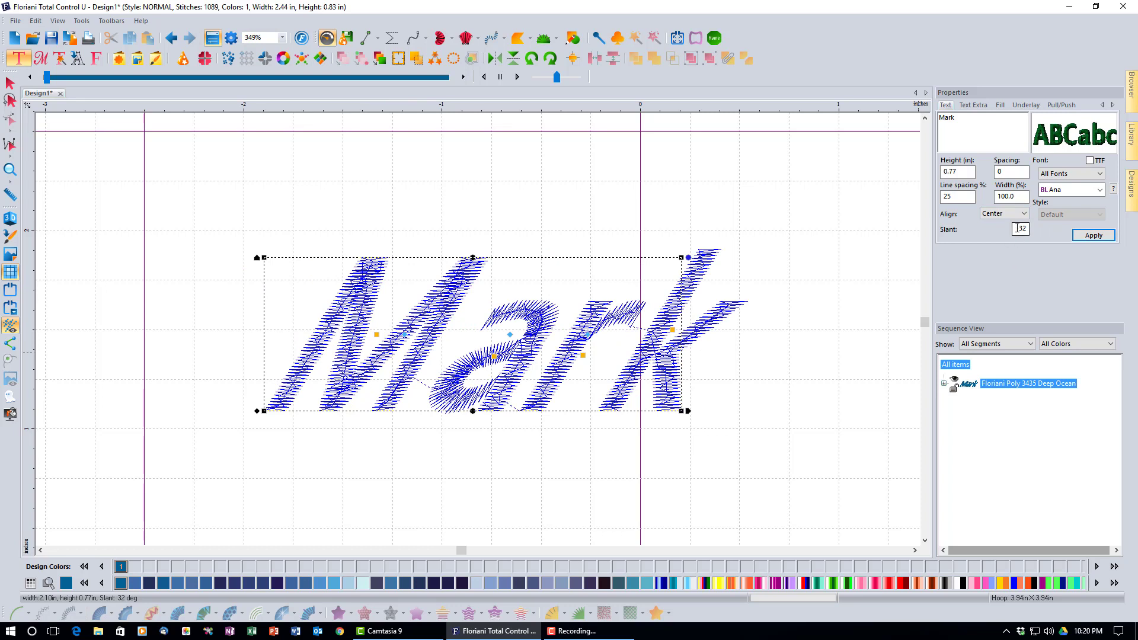
left_click_drag(1017, 227, 1035, 232)
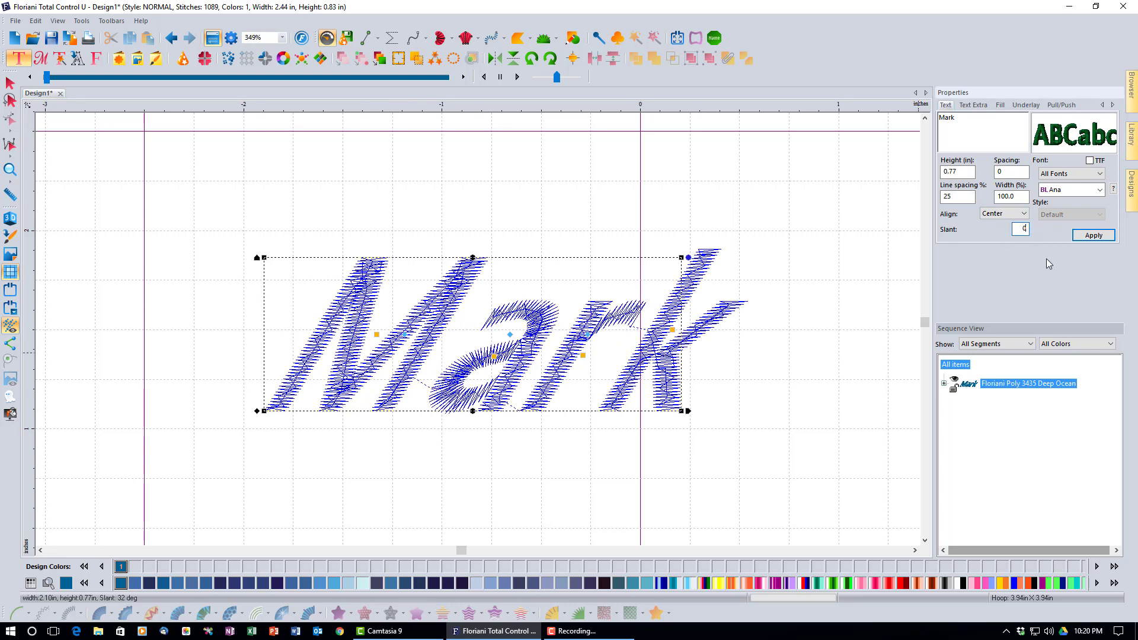
left_click(1077, 240)
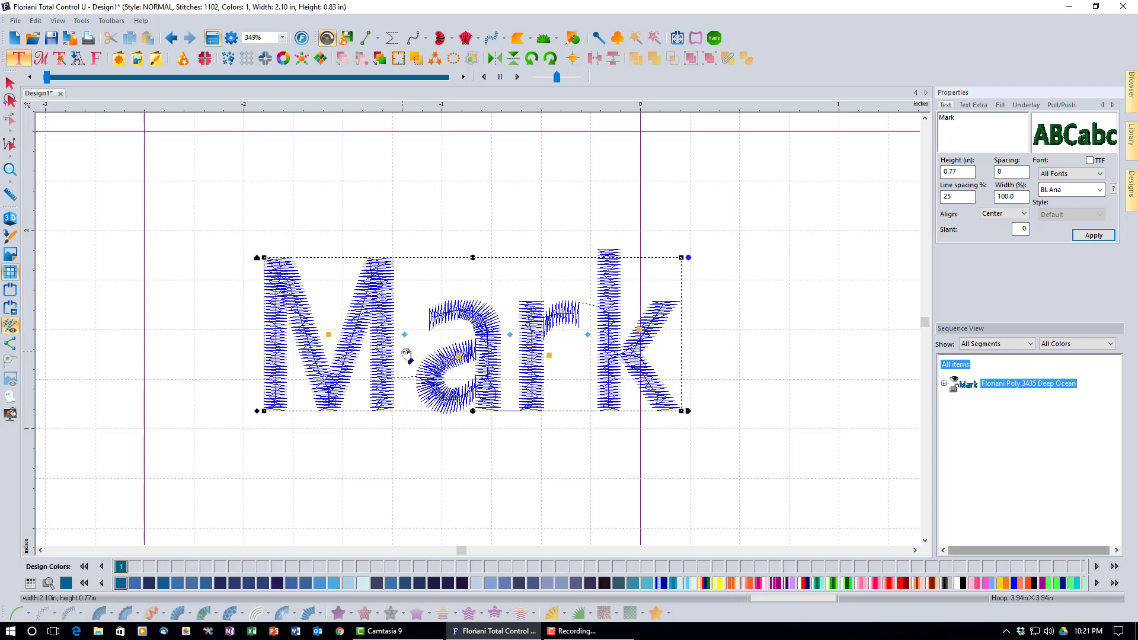
Select the letter a of Mark, then enlarge it, rotate it and move it right of Mark
left_click(329, 332)
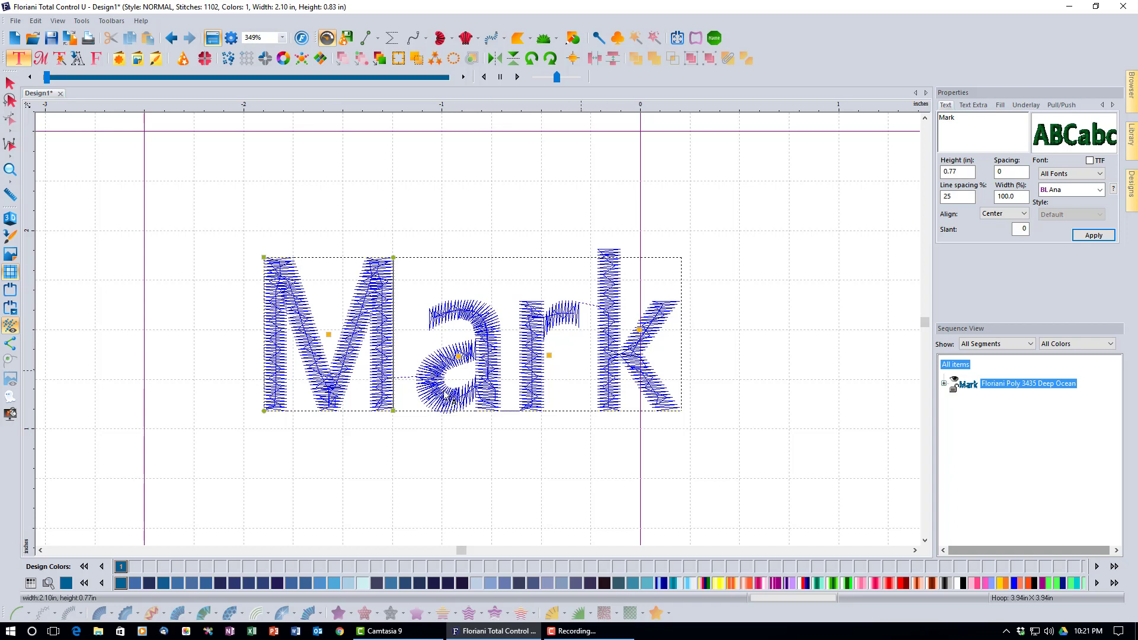
left_click(458, 356)
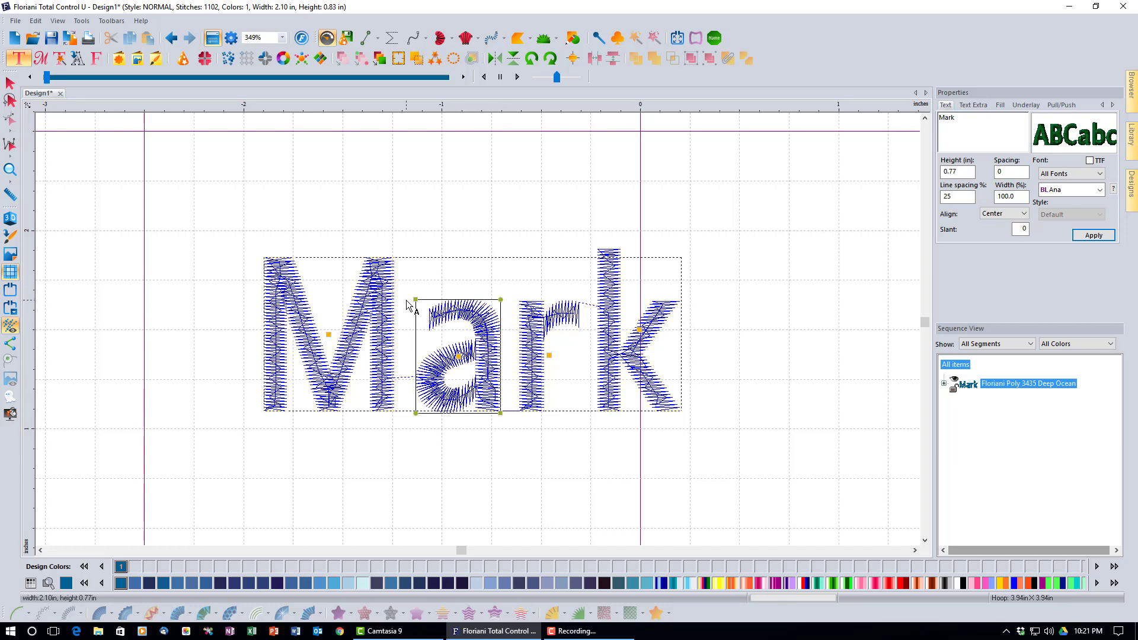
left_click_drag(415, 300, 404, 283)
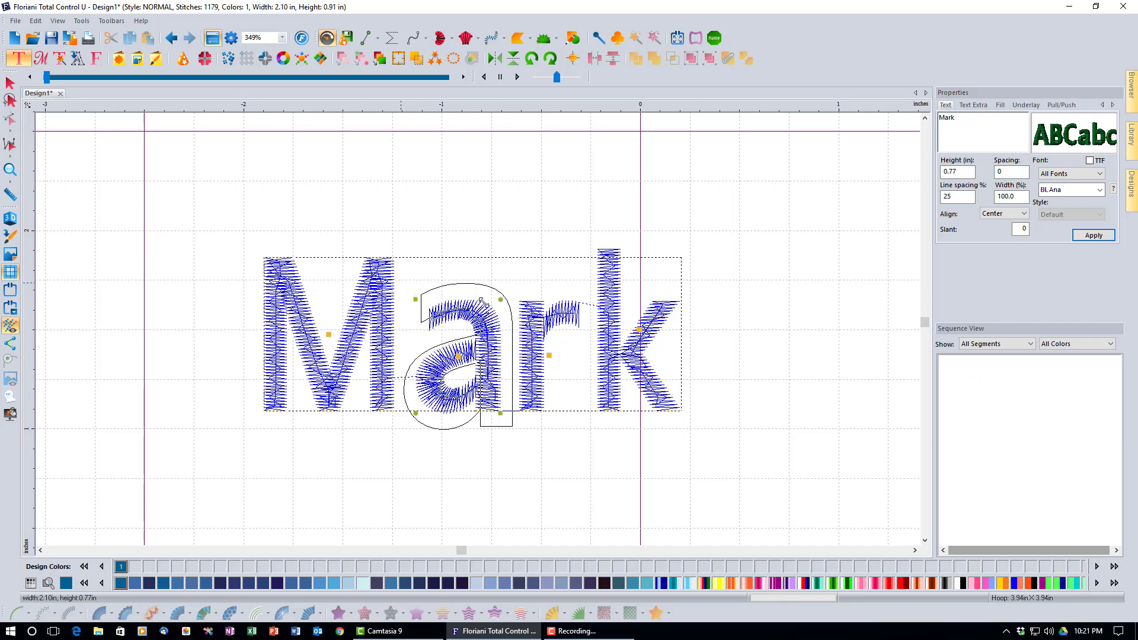
left_click_drag(513, 284, 561, 399)
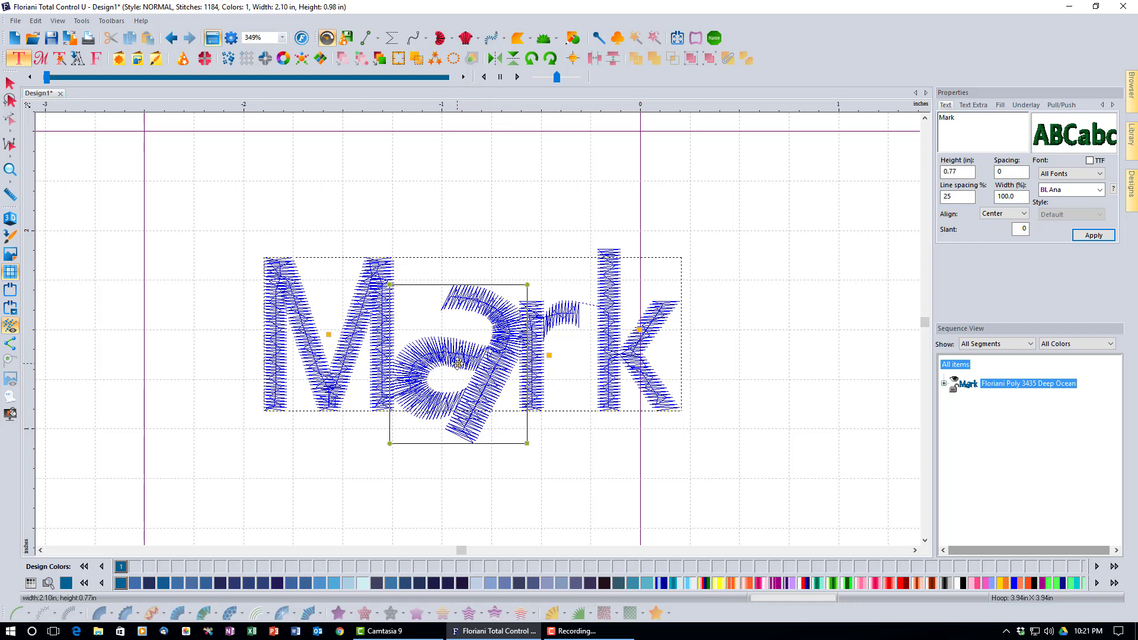
left_click_drag(458, 364, 767, 419)
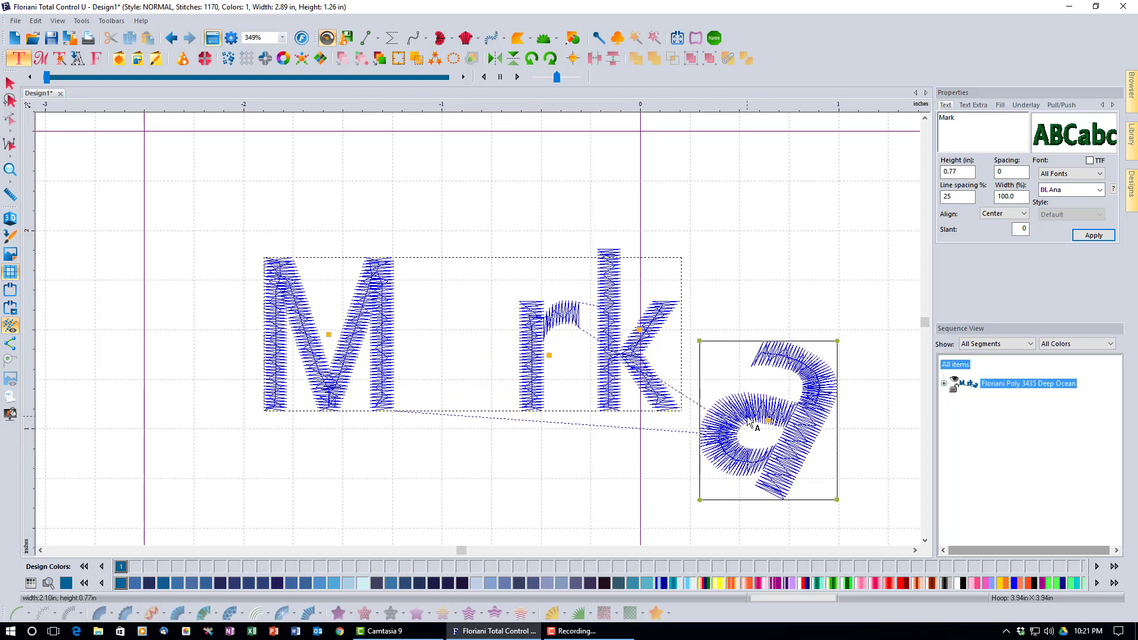
Undo the move, the extra change and the rotation of the letter a
left_click(170, 38)
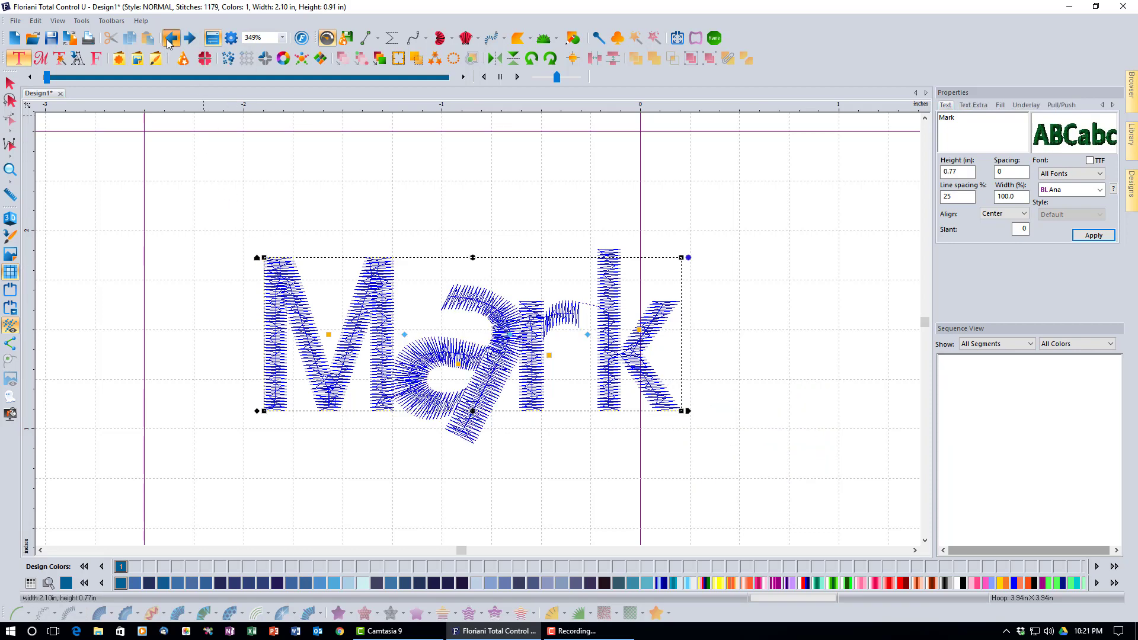
left_click(170, 39)
left_click(170, 38)
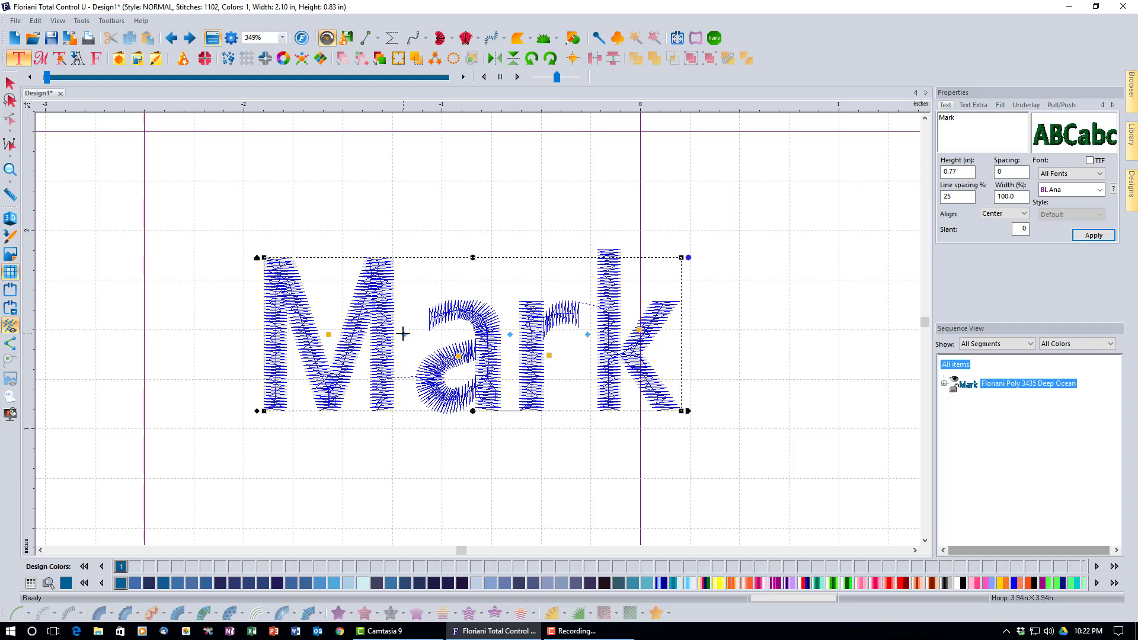
Adjust Mark's kerning by widening the r–k gap and narrowing the M–a gap
left_click_drag(403, 334, 394, 336)
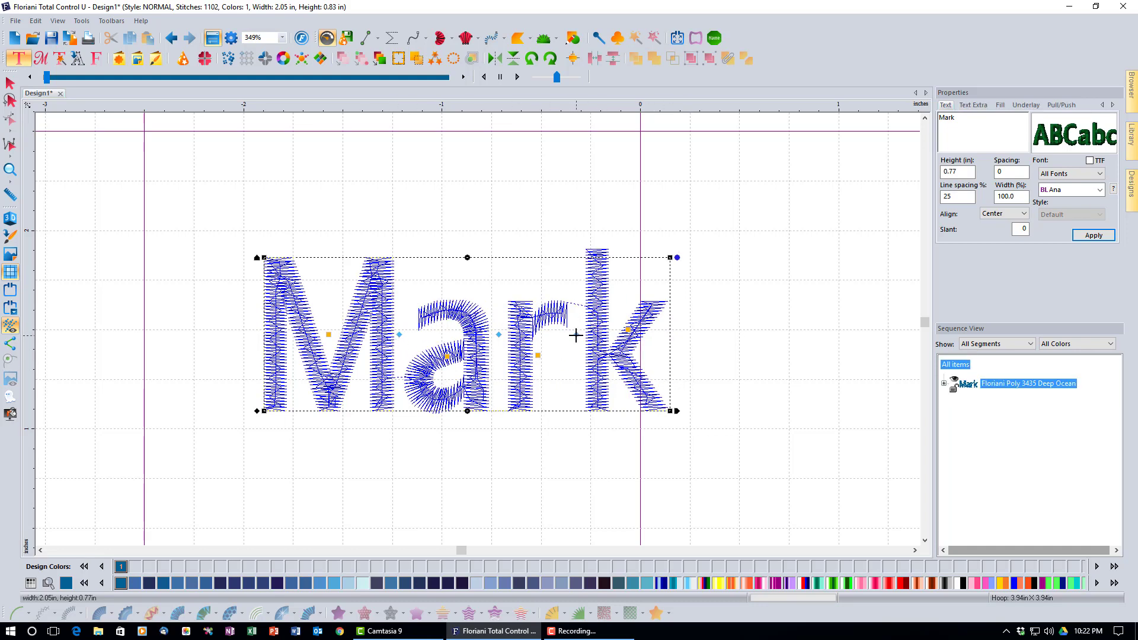
left_click(171, 38)
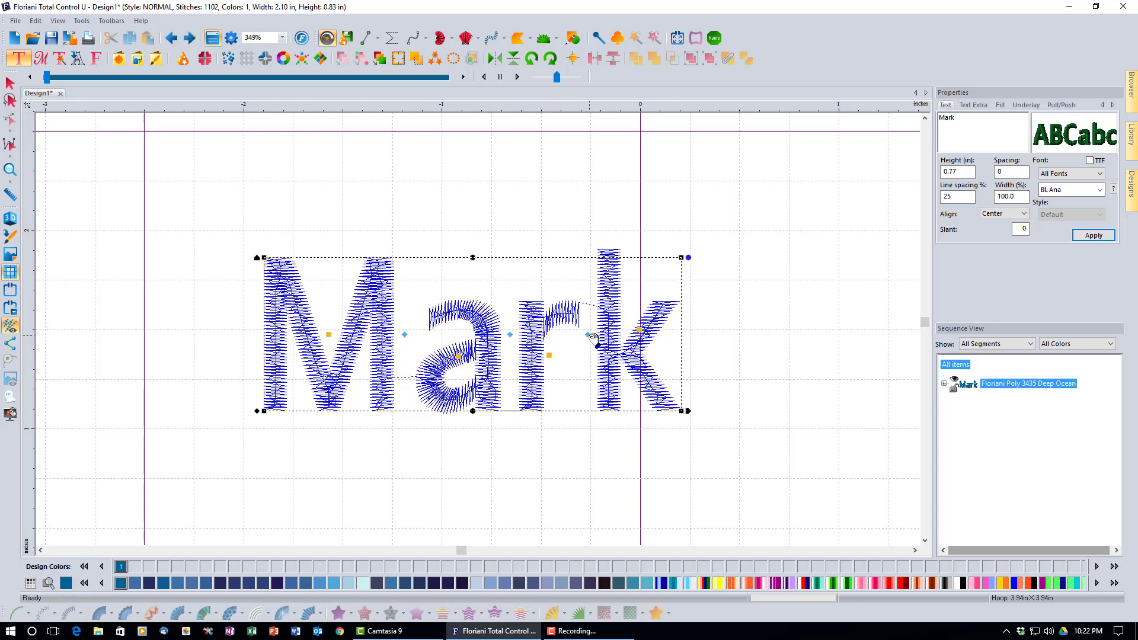
left_click_drag(588, 334, 610, 334)
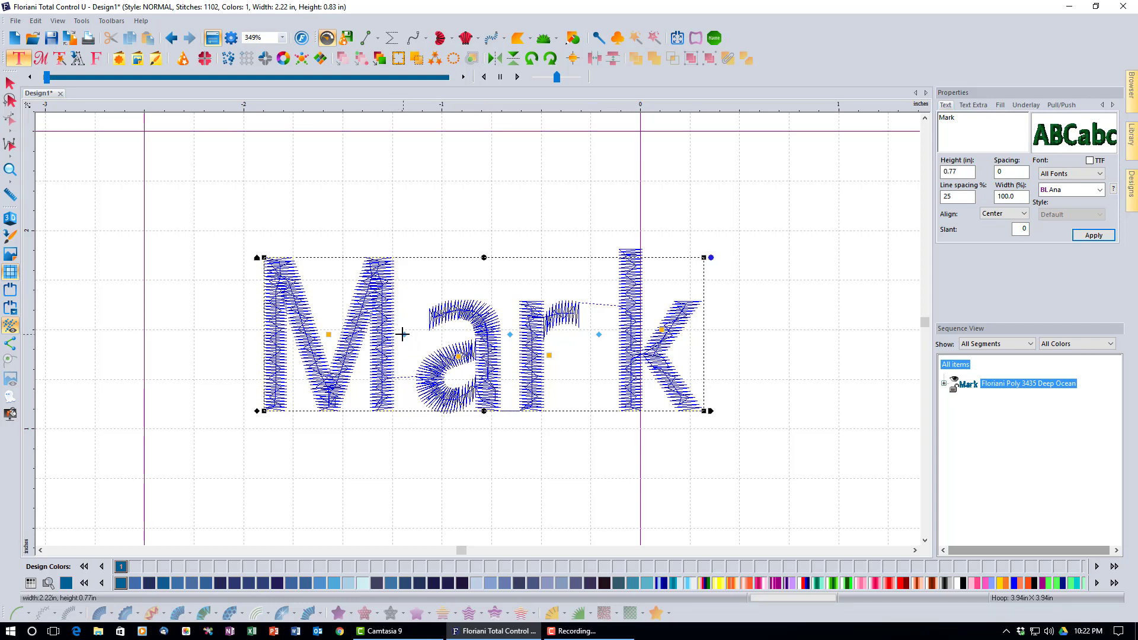
mouse_move(403, 334)
left_mouse_down()
mouse_move(391, 334)
mouse_move(401, 345)
left_mouse_up()
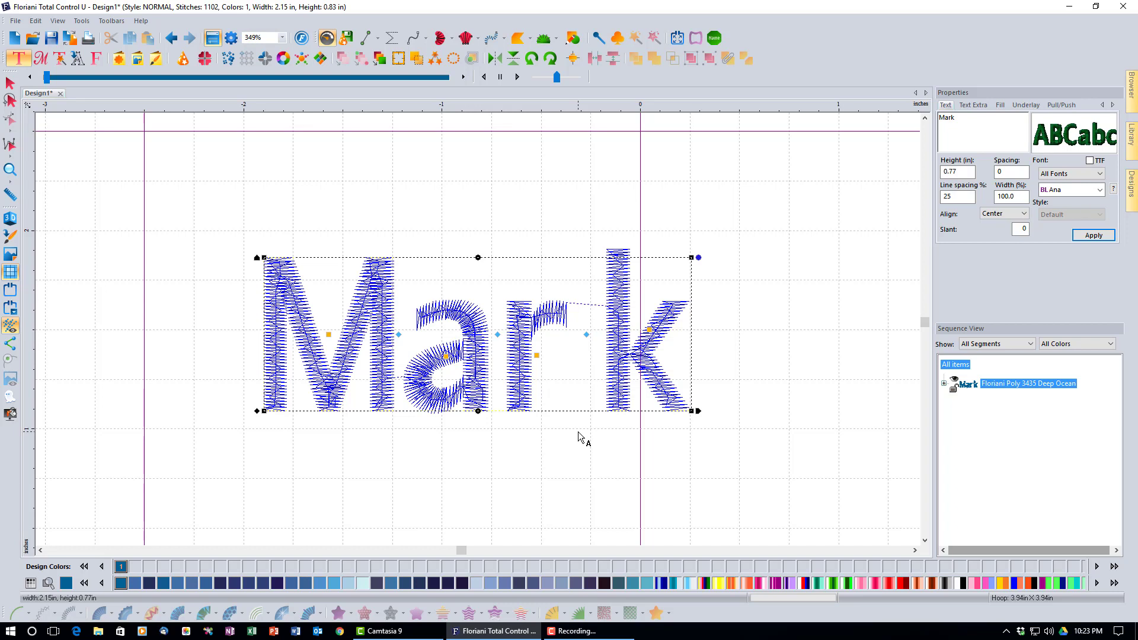
Switch Mark's font to the SE:Symphony script and apply it, giving 1929 stitches
left_click(1100, 192)
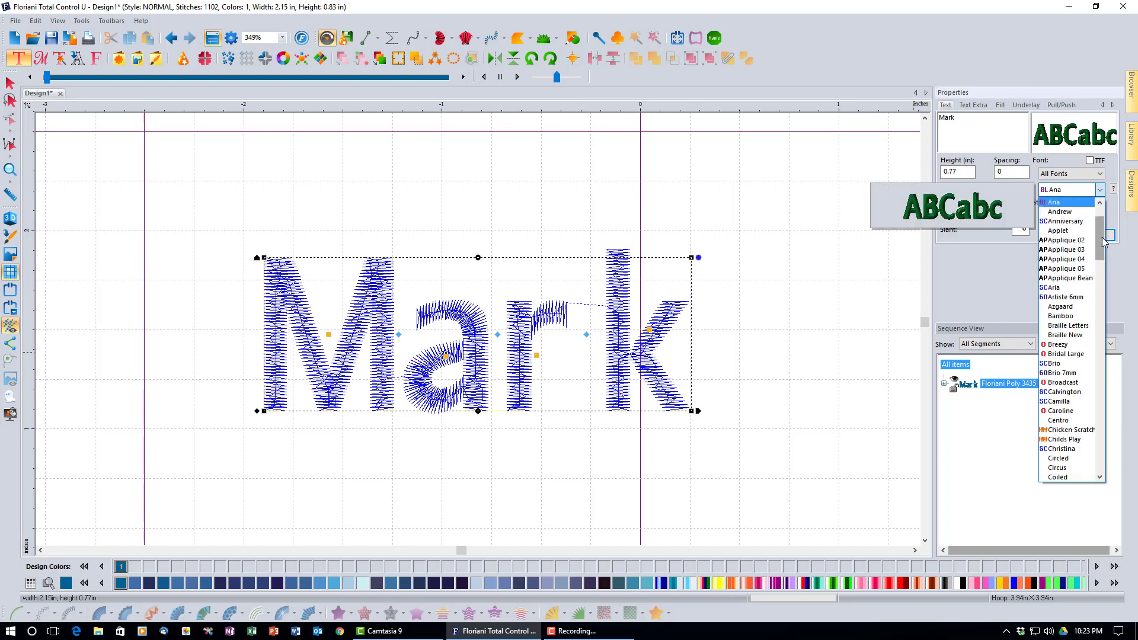
left_click_drag(1101, 249, 1108, 444)
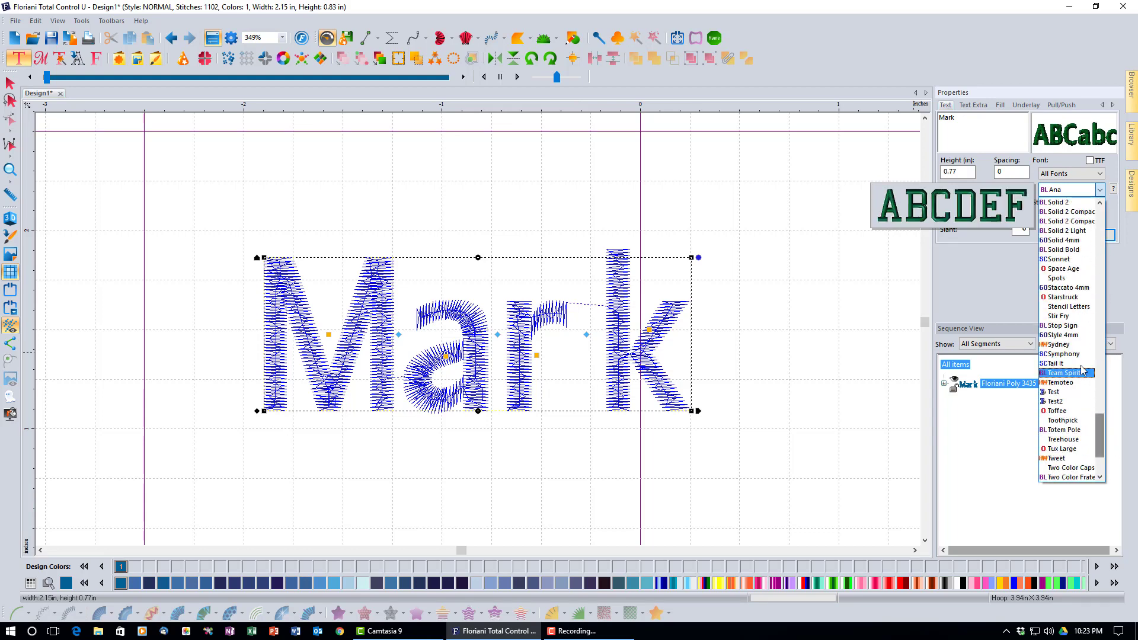
left_click(1067, 354)
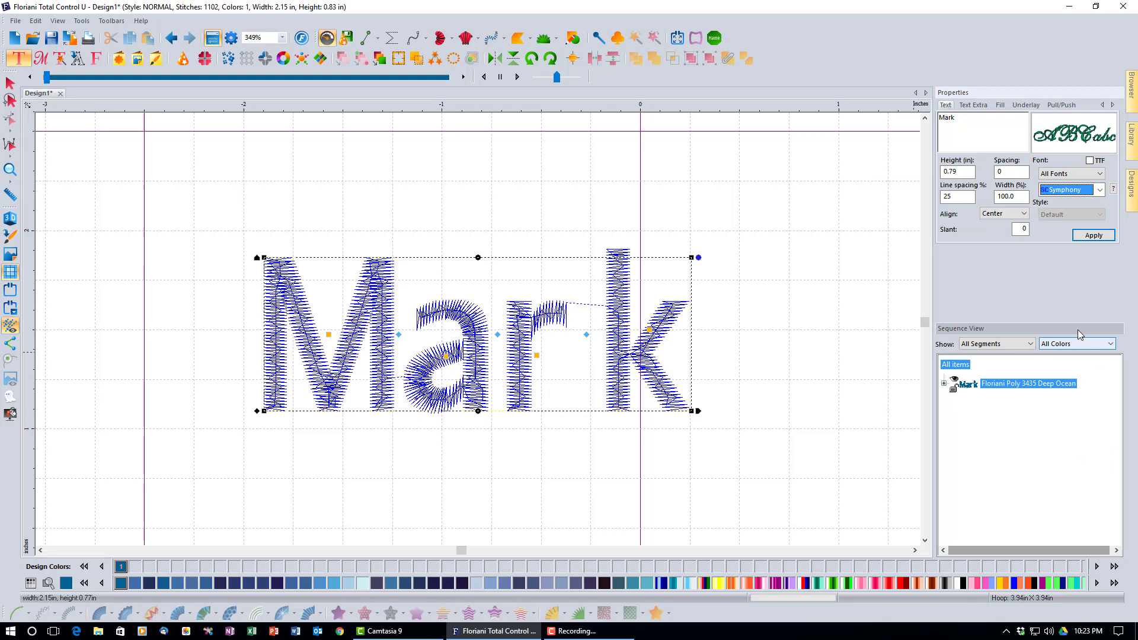
left_click(1093, 234)
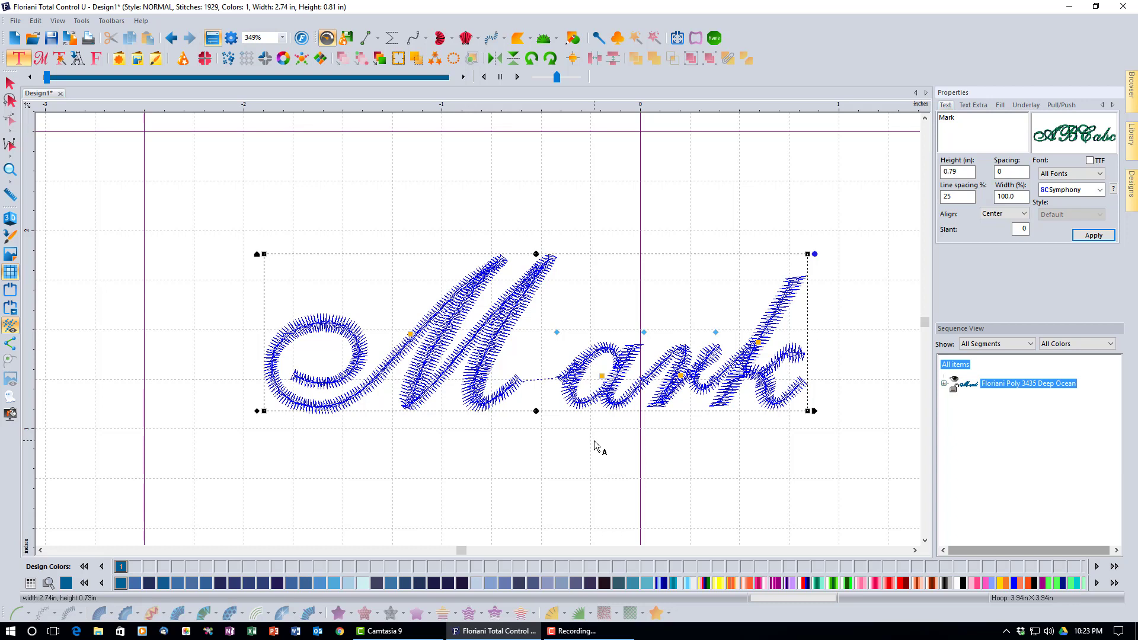
Try moving the cursive a, undo that, then drag the spacing handle to pull 'ark' toward the M
left_click_drag(602, 377, 558, 375)
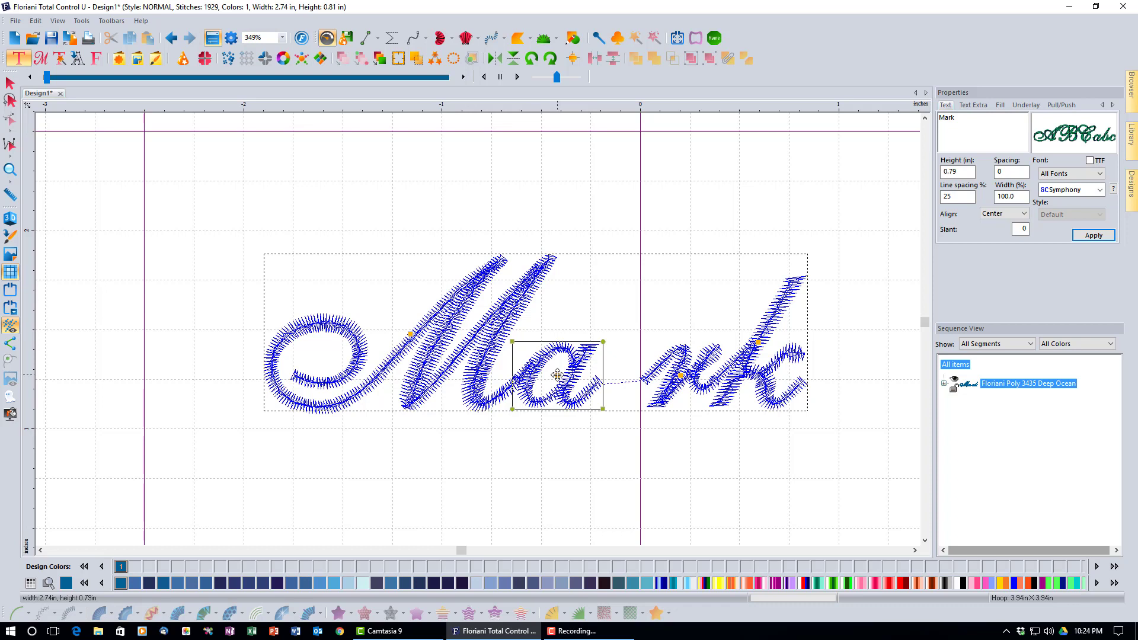
left_click_drag(557, 374, 557, 389)
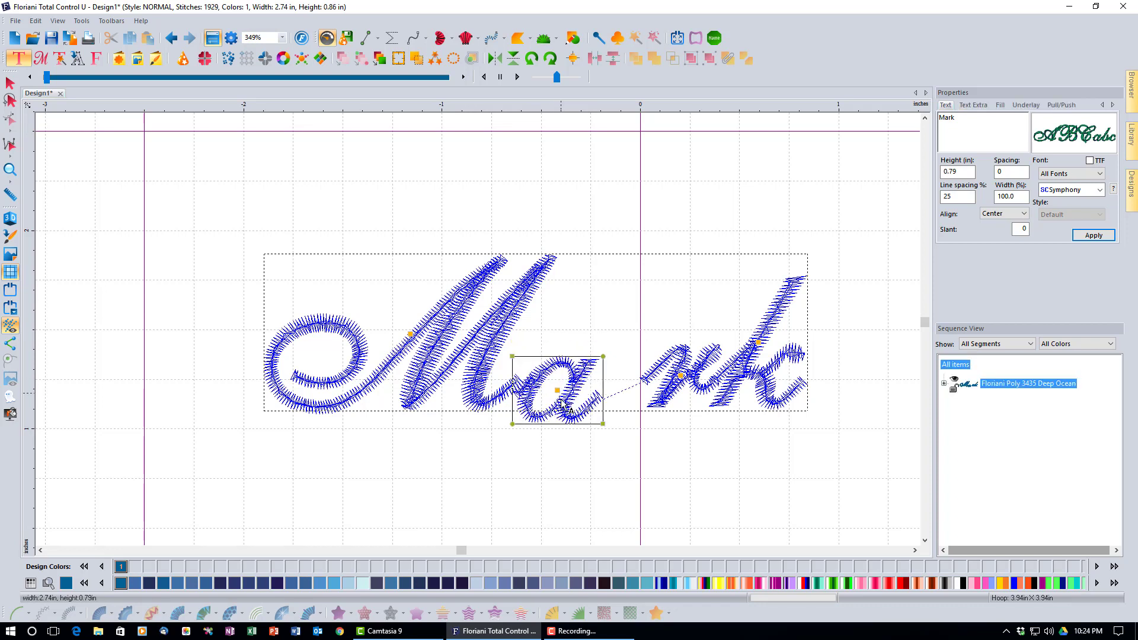
left_click(172, 39)
left_click(172, 40)
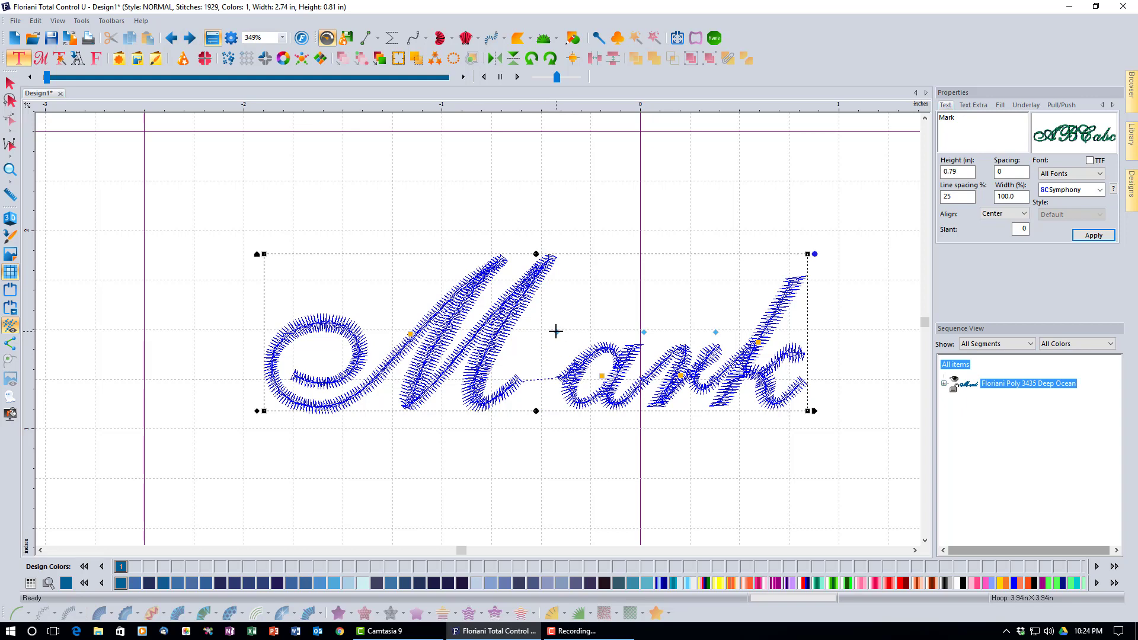
left_click_drag(556, 331, 513, 337)
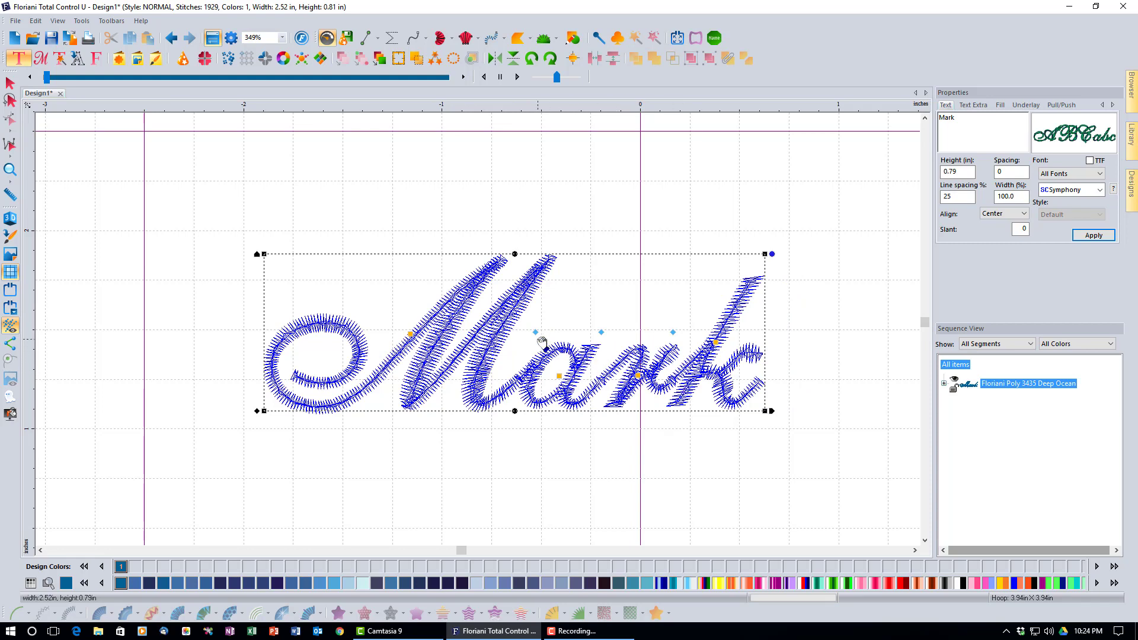
mouse_move(536, 332)
left_mouse_down()
mouse_move(529, 223)
mouse_move(537, 332)
left_mouse_up()
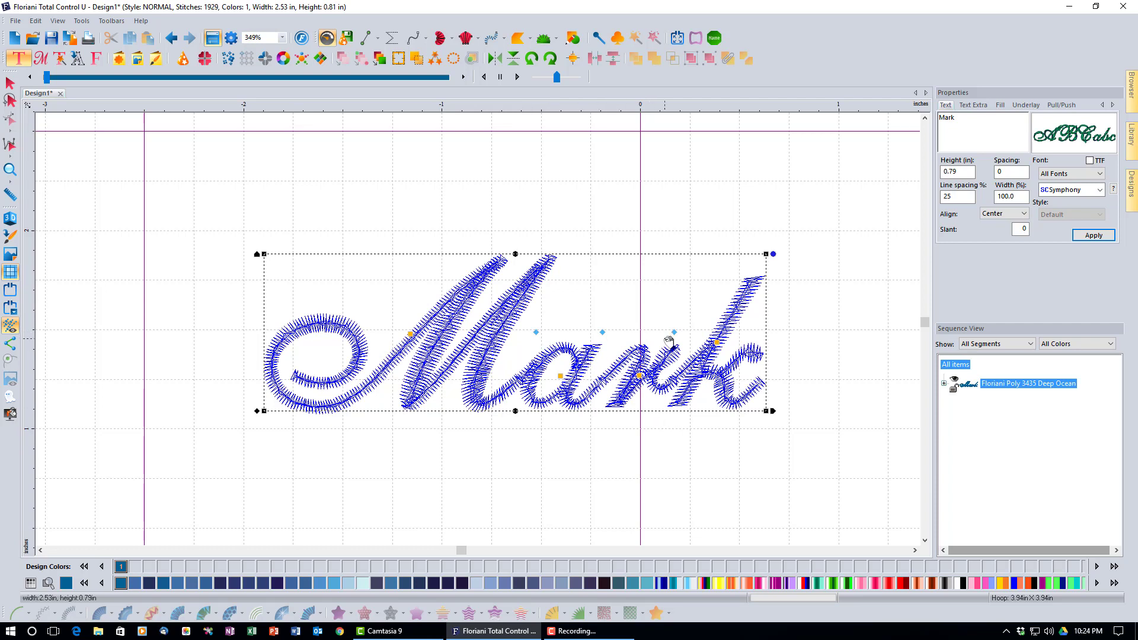
Pick Ana from the top of the font list and apply it to Mark
left_click(1101, 190)
left_click_drag(1101, 433, 1098, 208)
left_click(1089, 239)
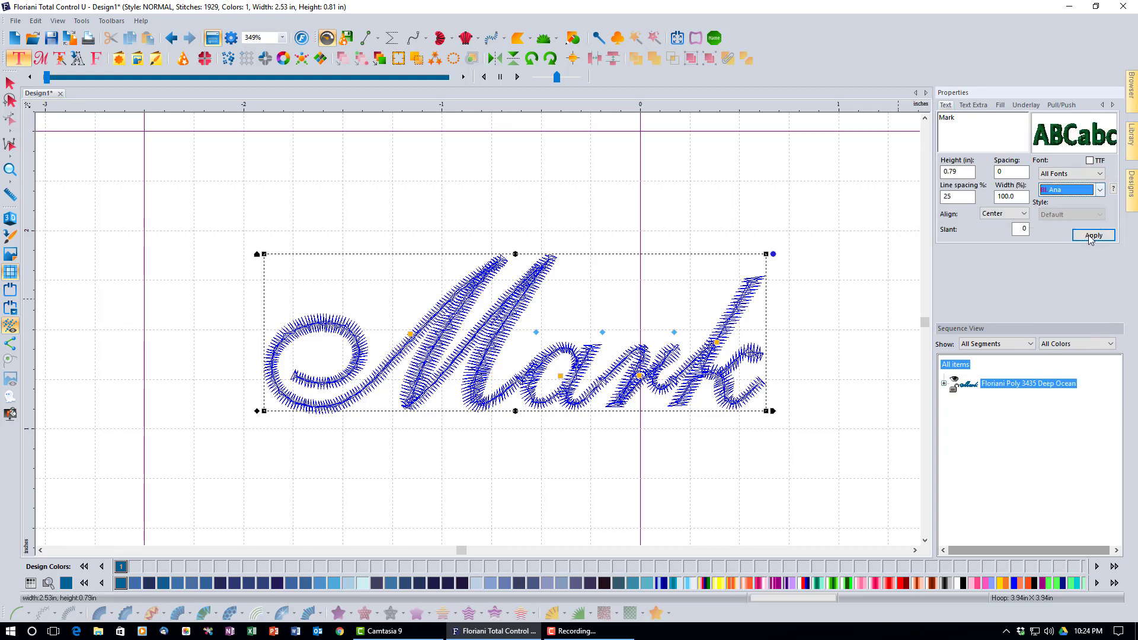
left_click(1089, 237)
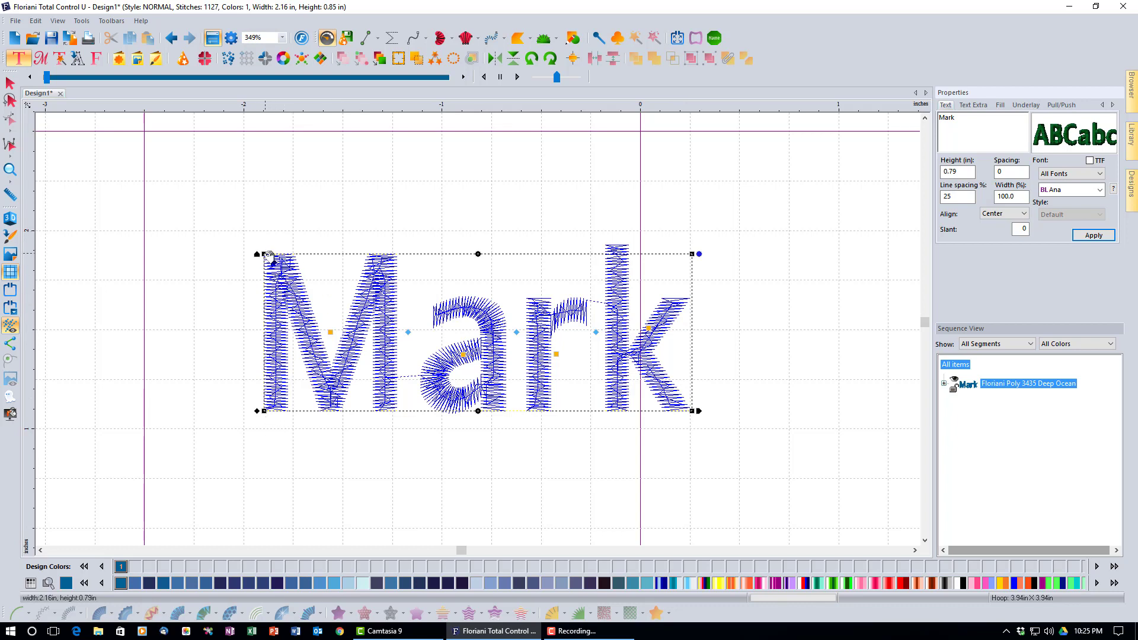
Distort Mark's envelope: stretch the left corners outward and pull the right corners inward
left_click_drag(266, 255, 264, 190)
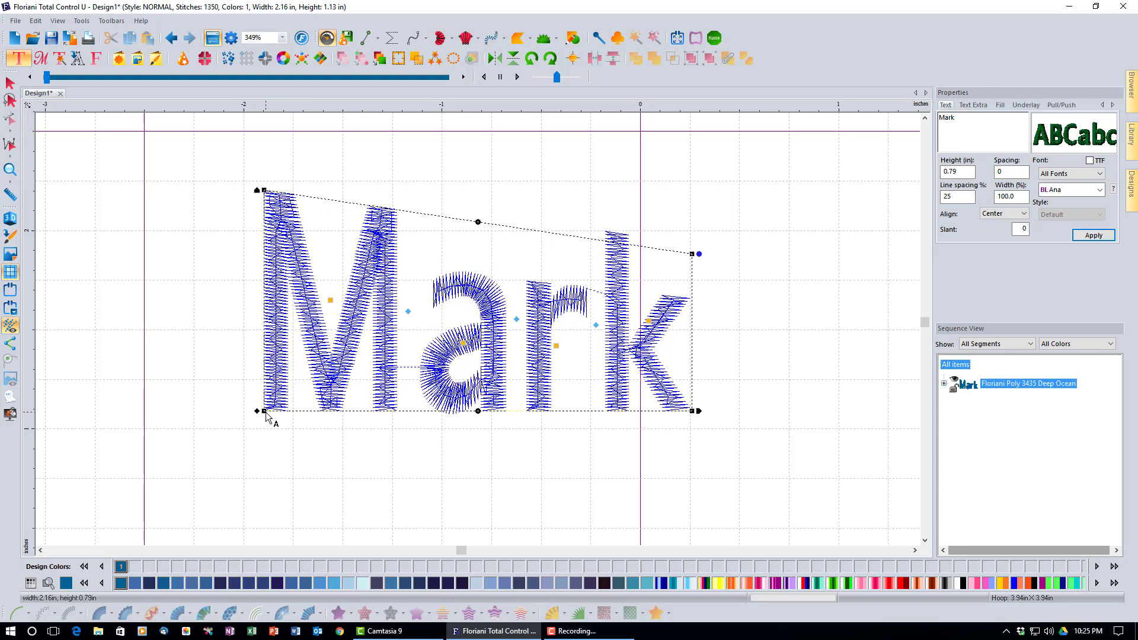
left_click_drag(265, 417, 265, 460)
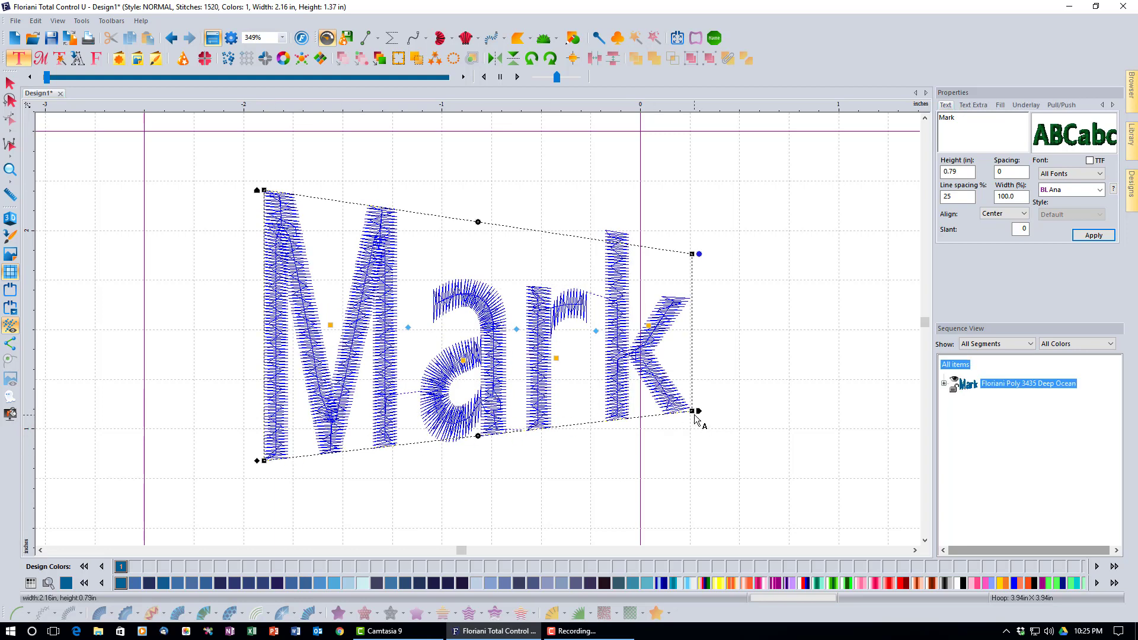
left_click_drag(692, 410, 691, 365)
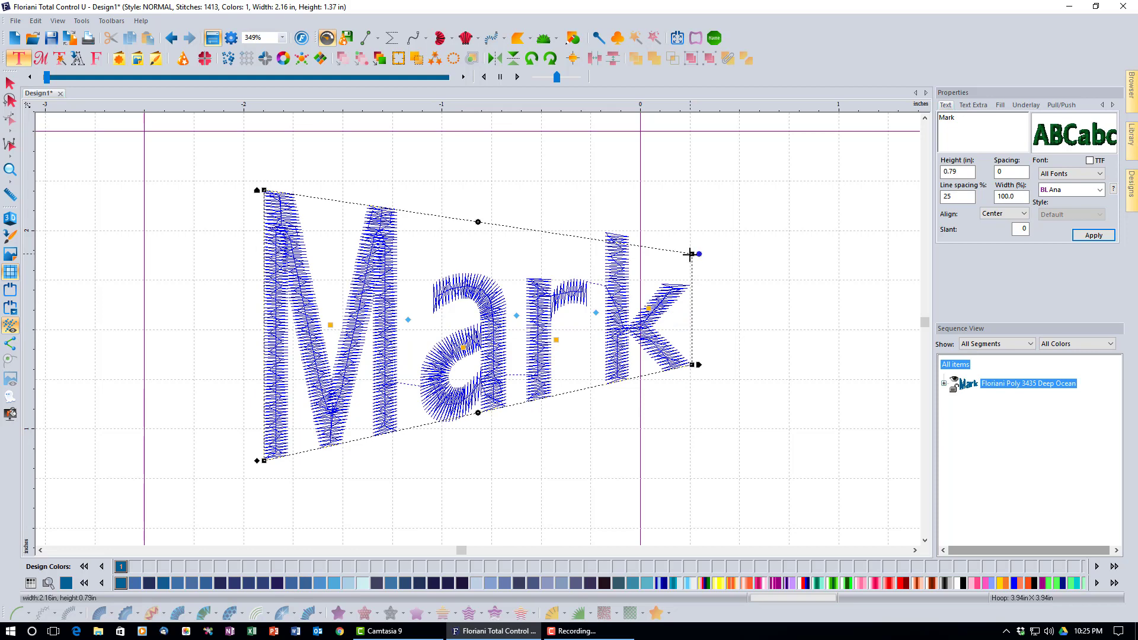
left_click_drag(694, 255, 693, 287)
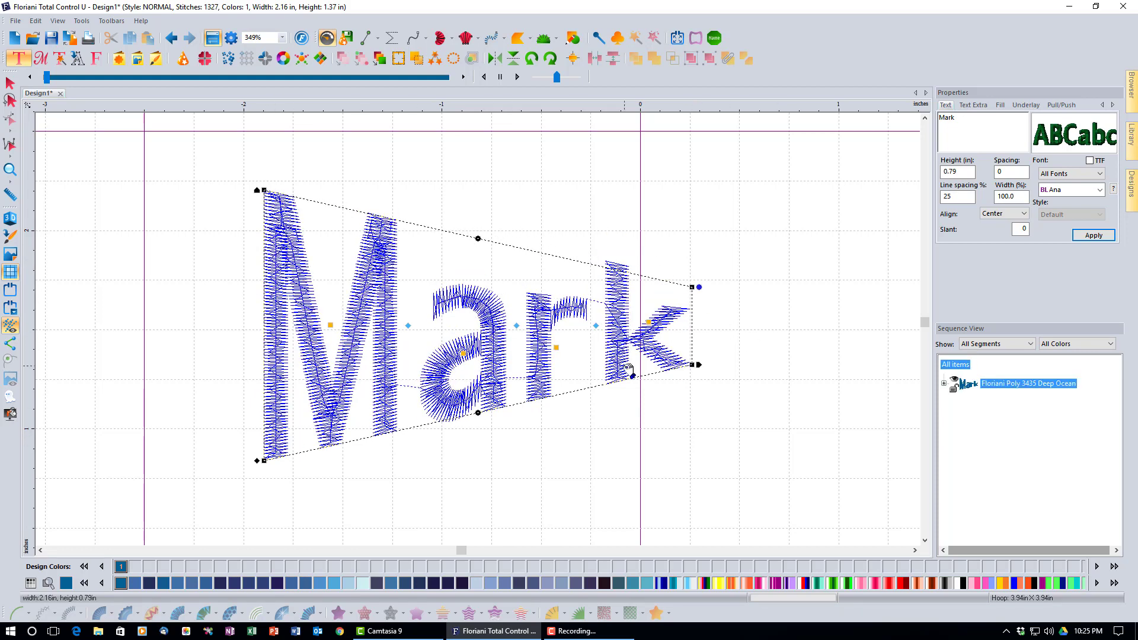
Undo the last three envelope corner adjustments to flatten the frame
left_click(170, 40)
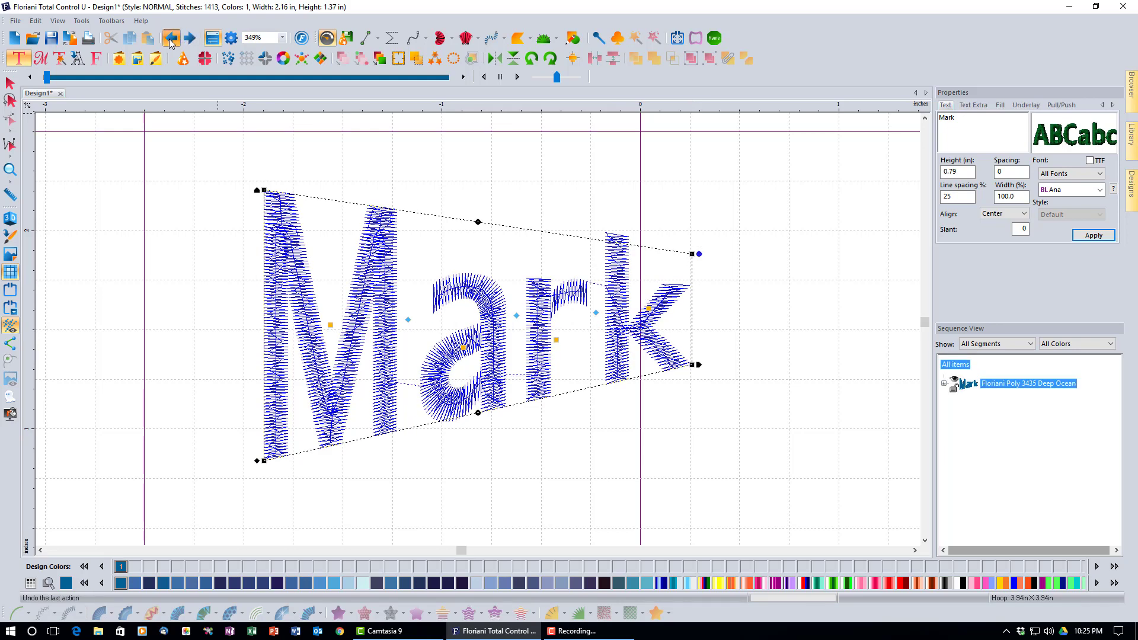
left_click(170, 41)
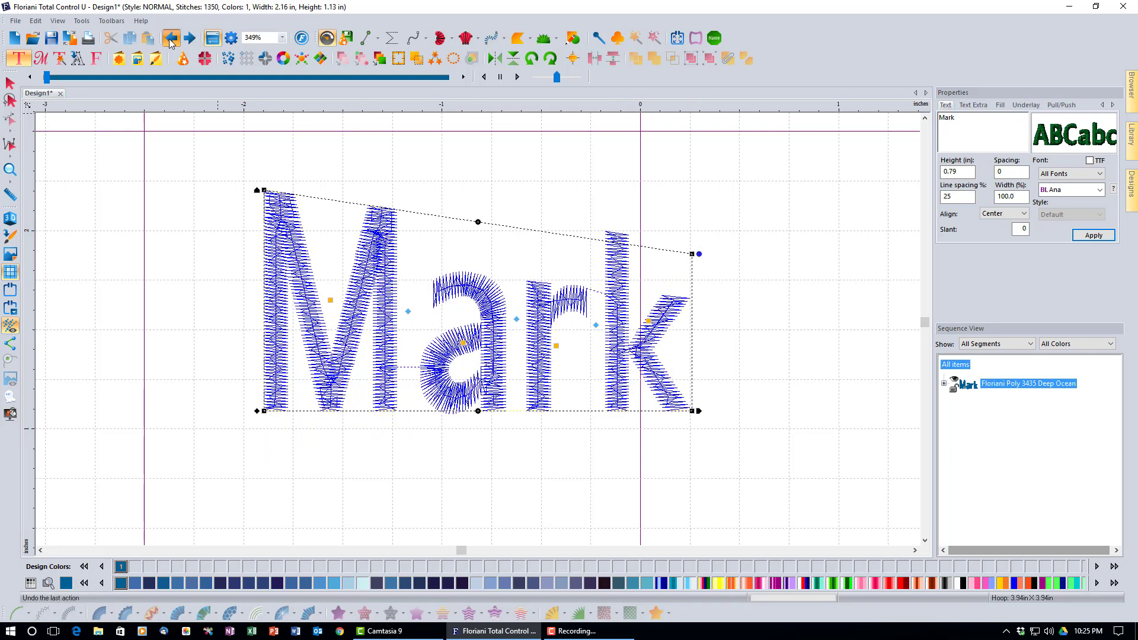
left_click(170, 40)
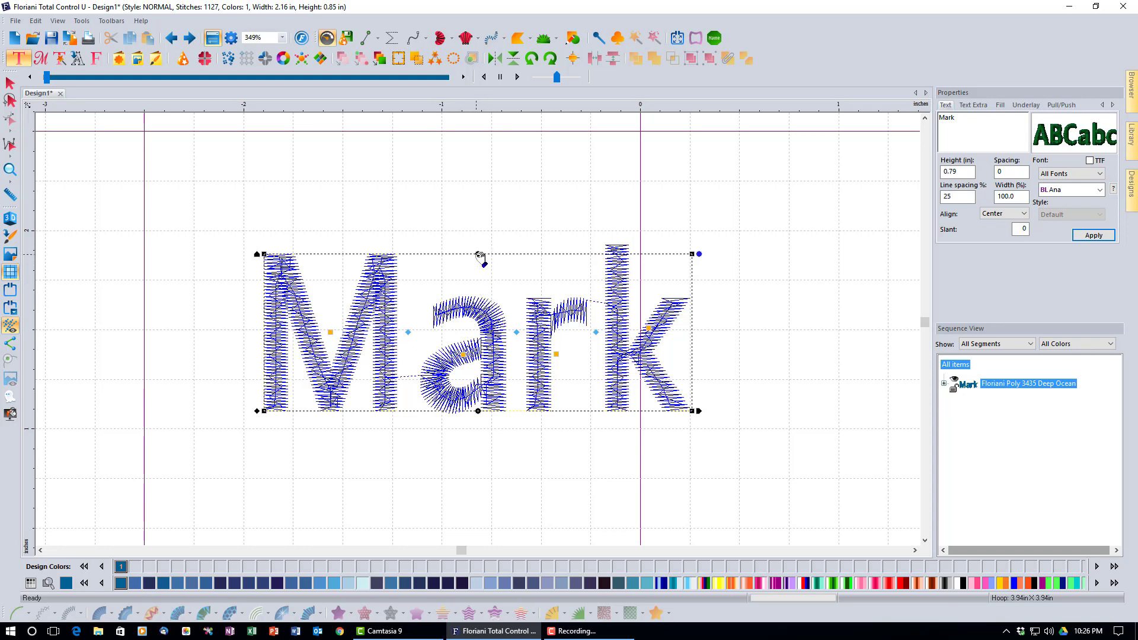
left_click_drag(477, 254, 478, 293)
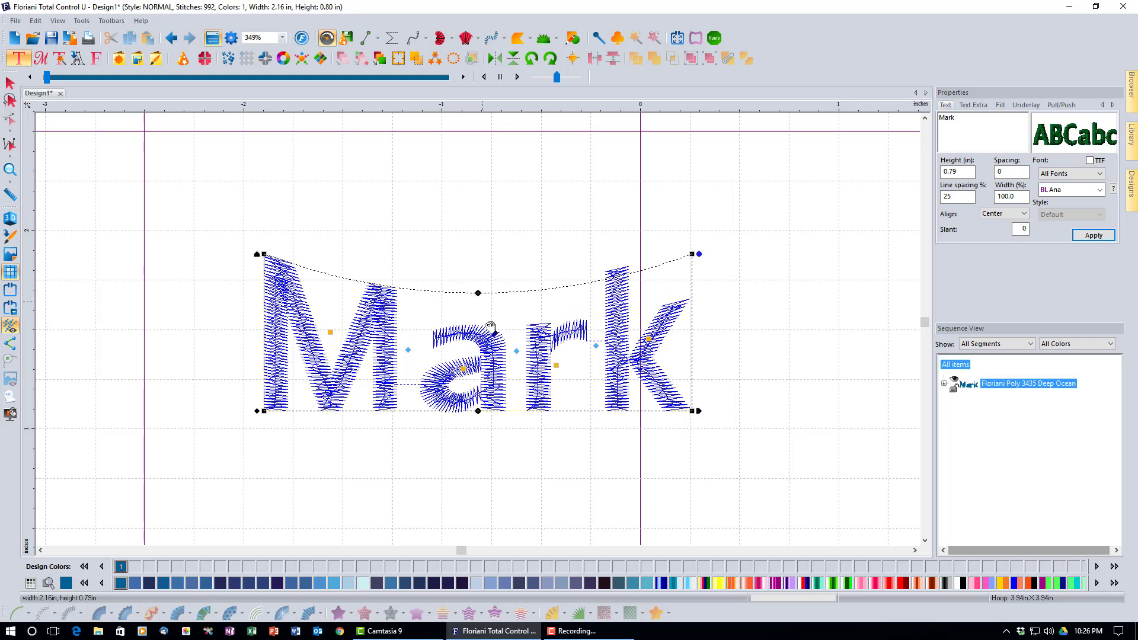
left_click_drag(478, 410, 478, 366)
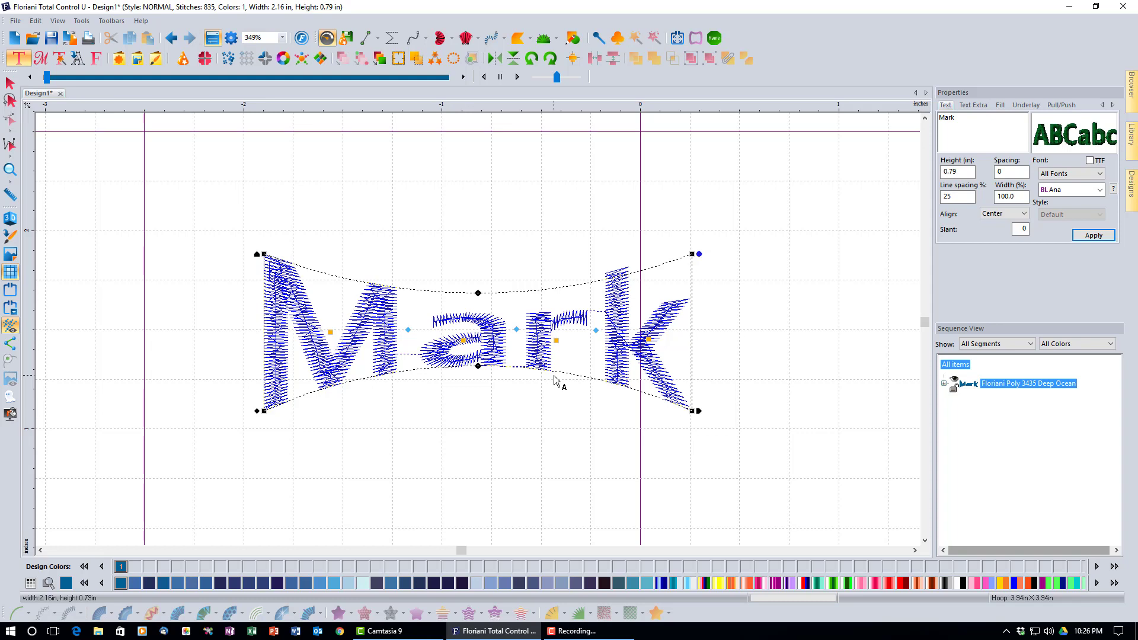
left_click_drag(477, 366, 479, 473)
left_click_drag(478, 293, 479, 330)
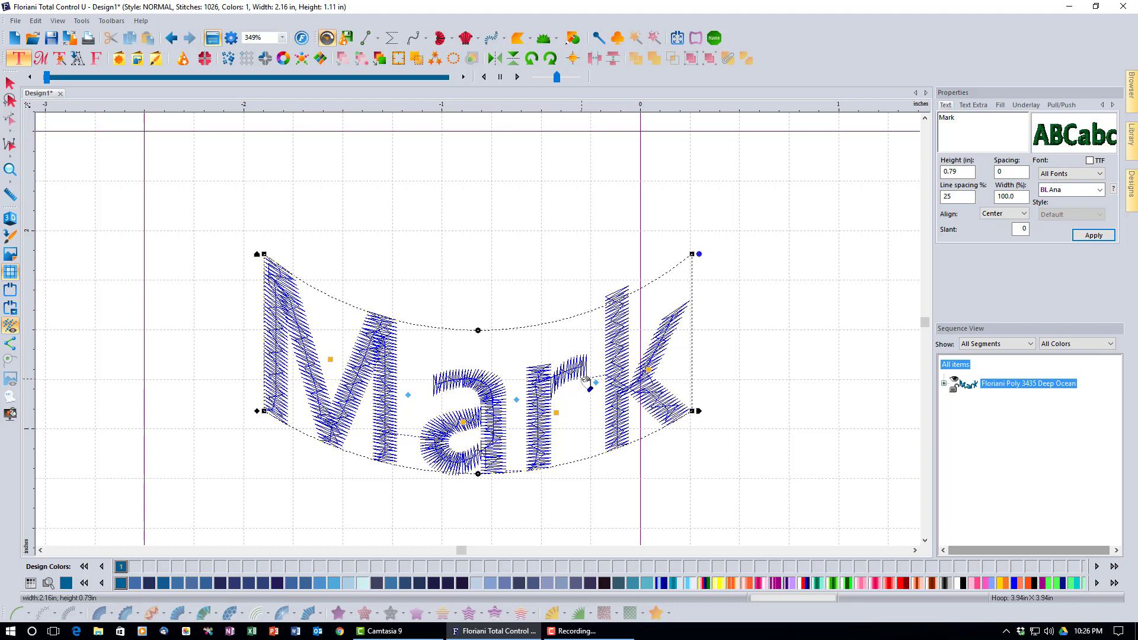
right_click(489, 392)
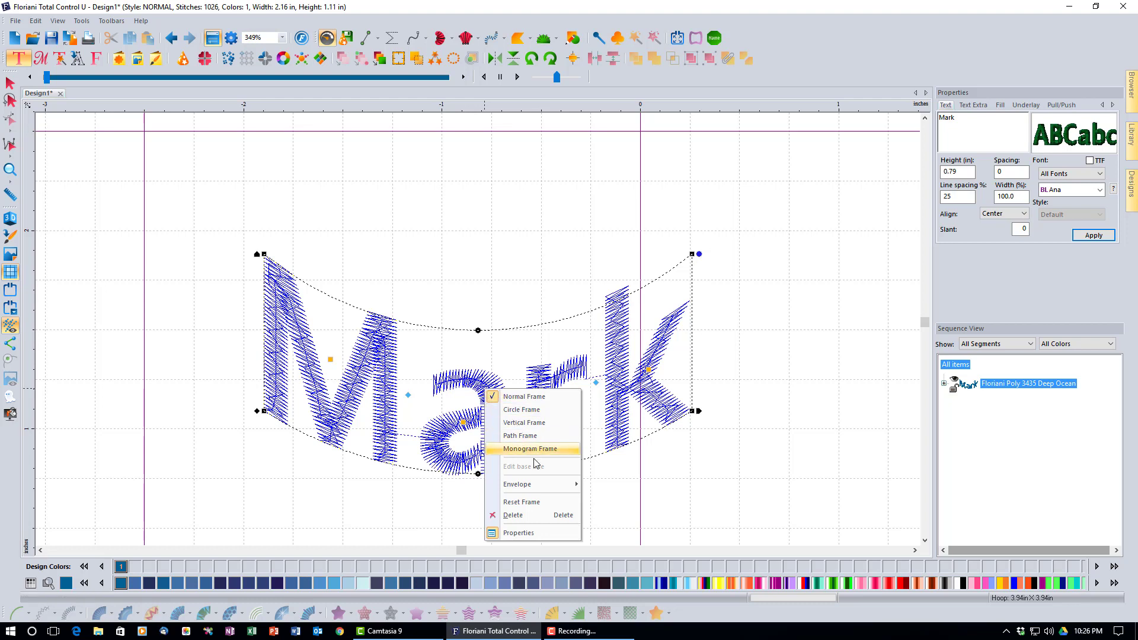
mouse_move(540, 486)
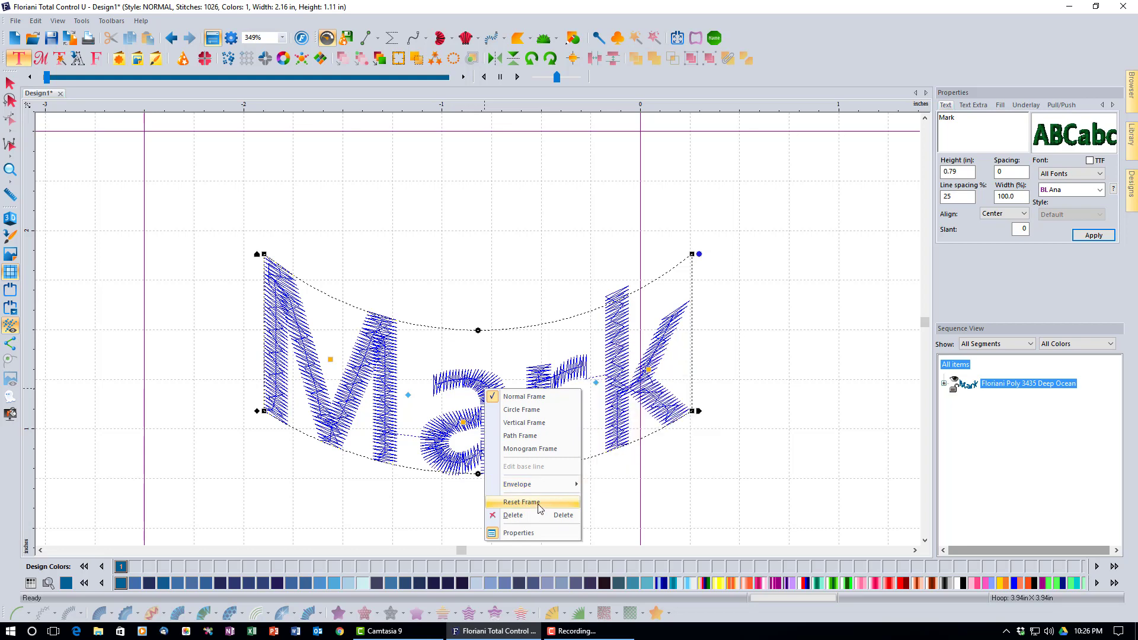
left_click(539, 502)
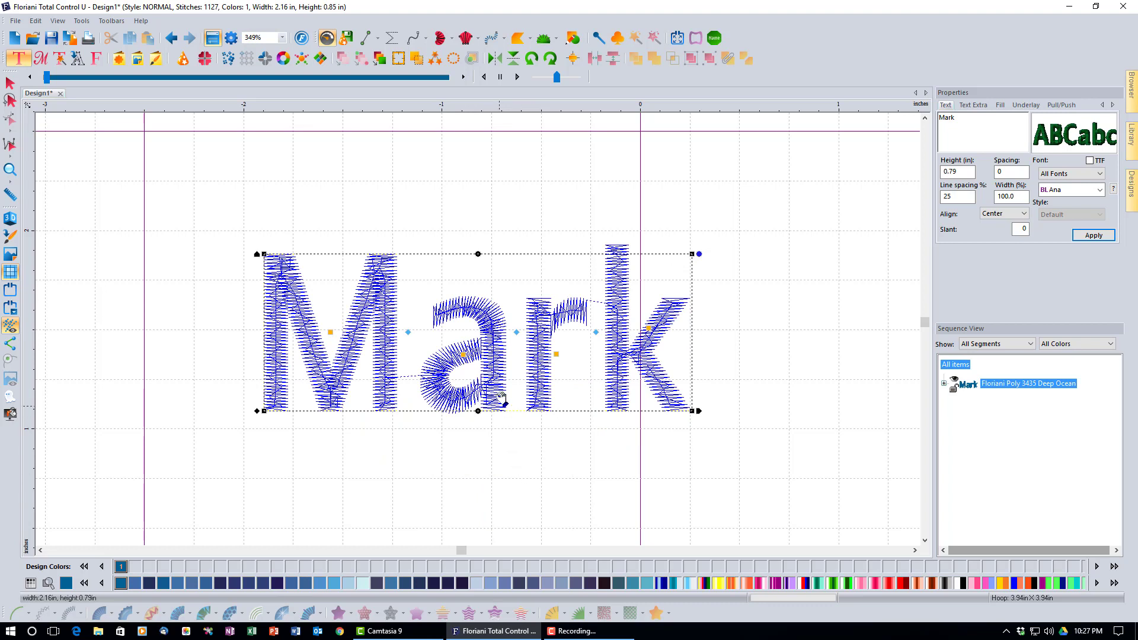
right_click(485, 355)
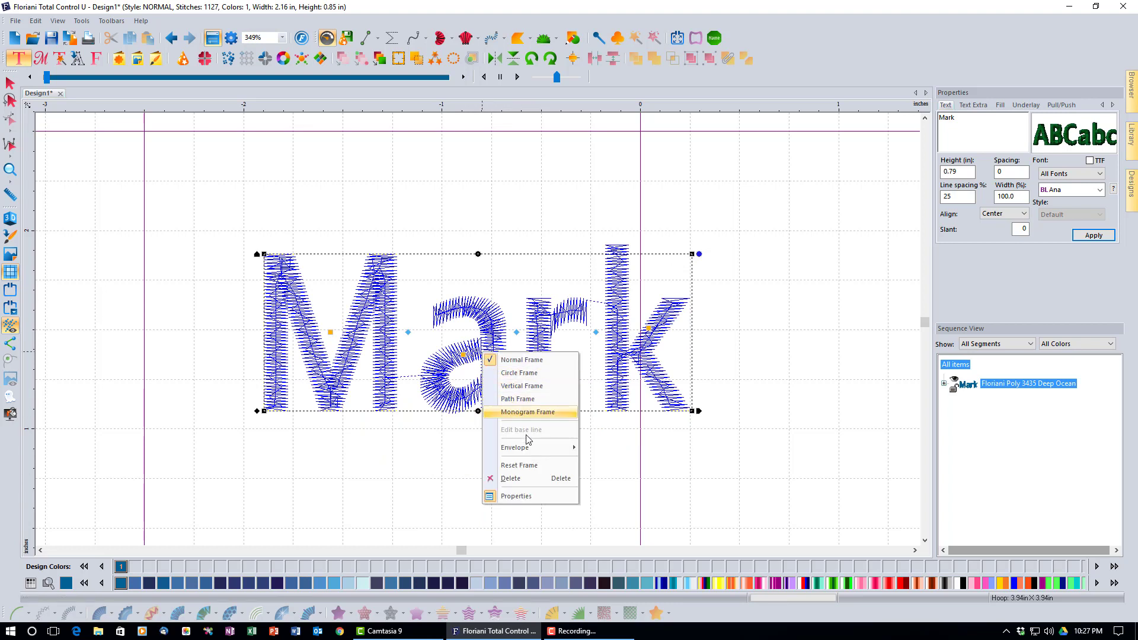
mouse_move(529, 447)
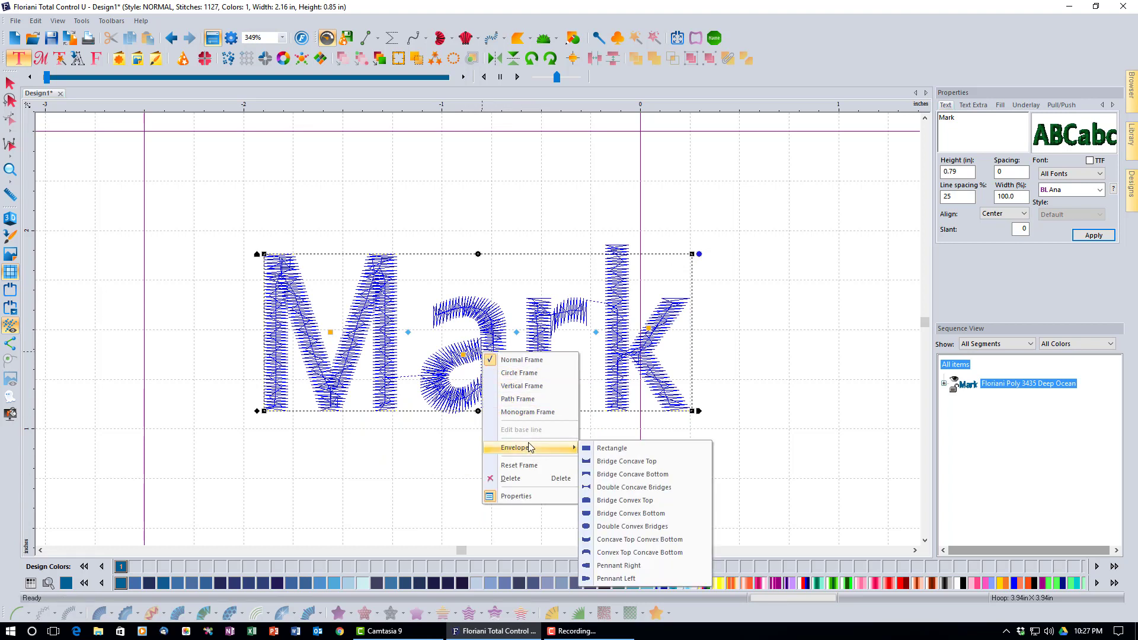
left_click(615, 488)
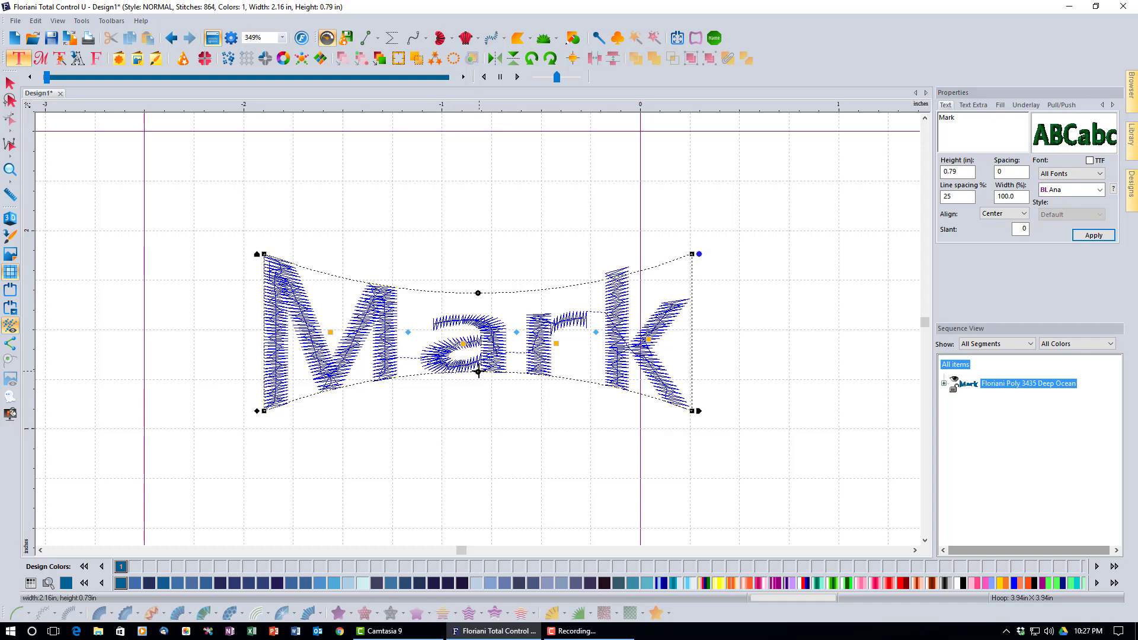
left_click_drag(478, 372, 479, 354)
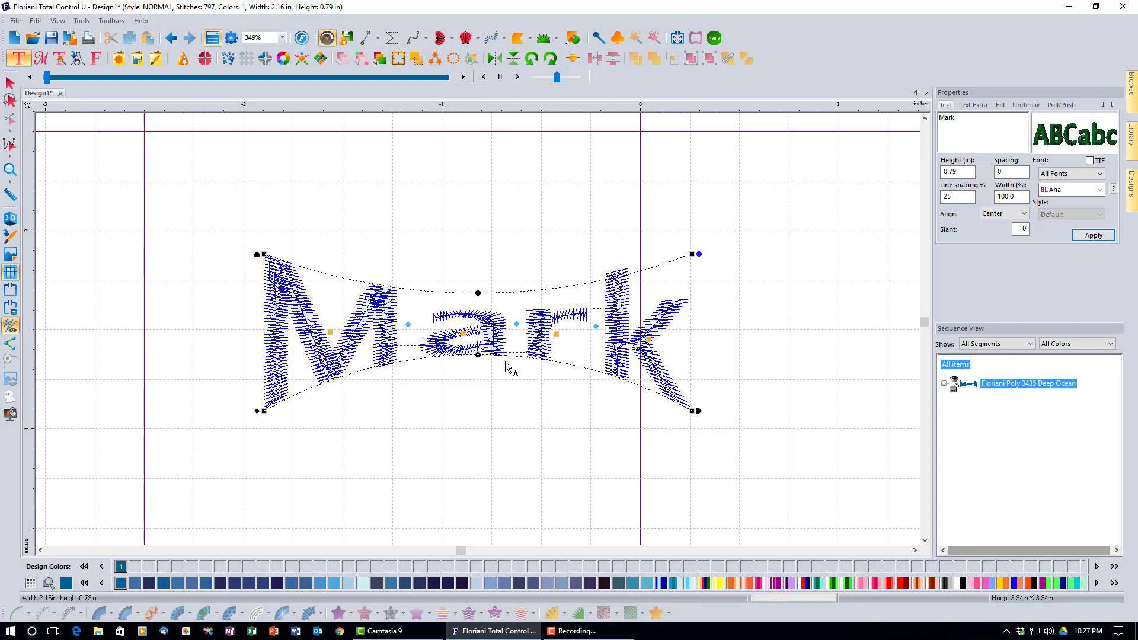
right_click(519, 340)
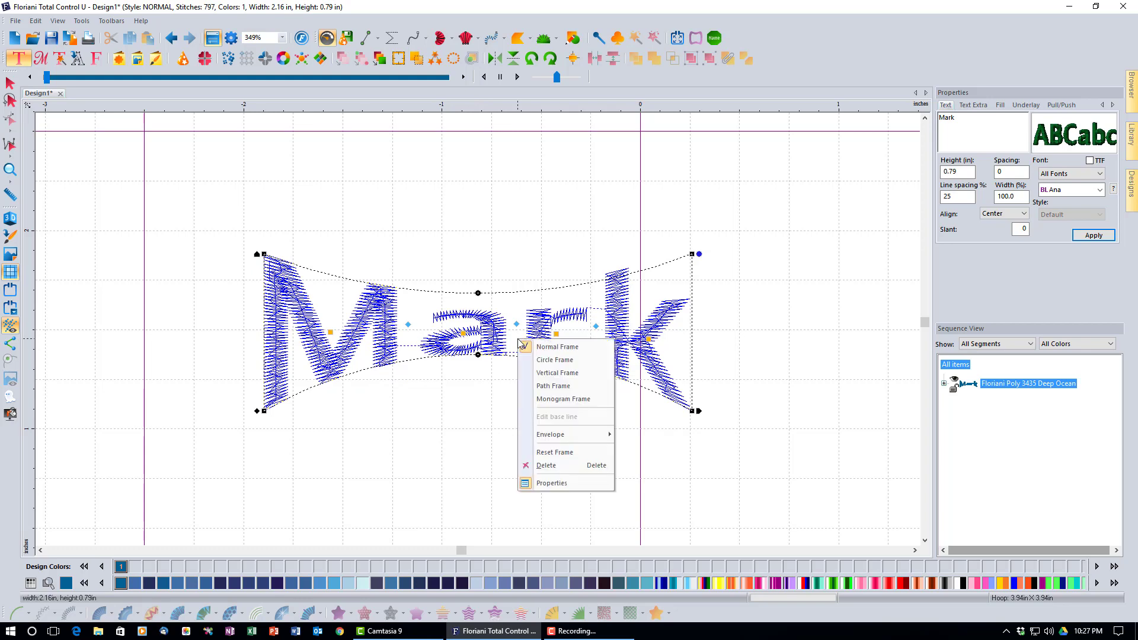
left_click(566, 451)
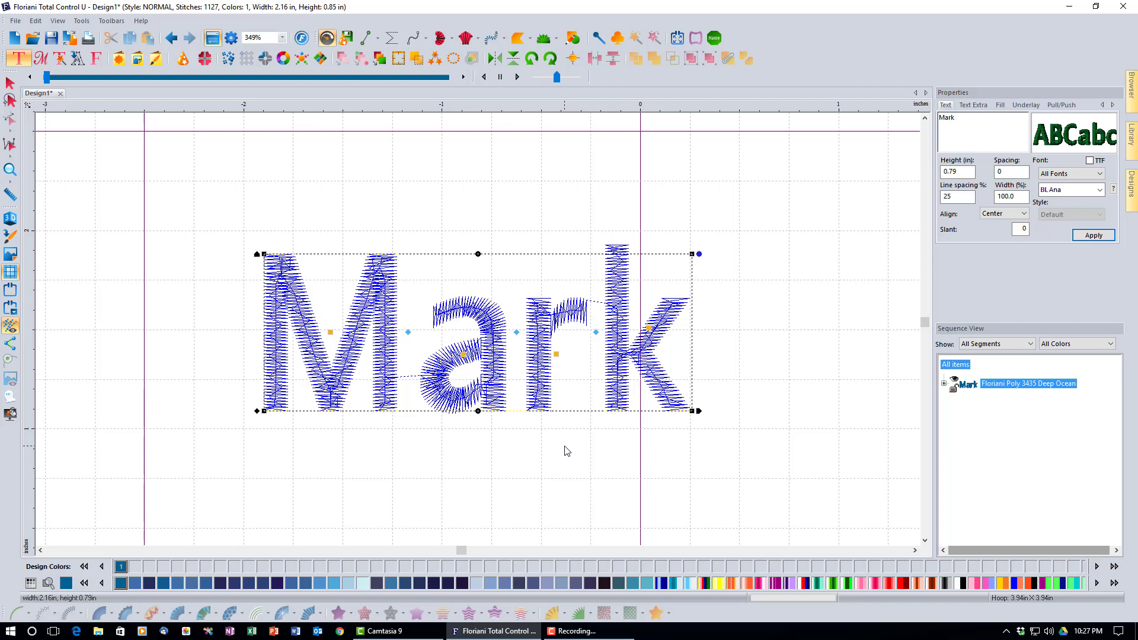
left_click(11, 82)
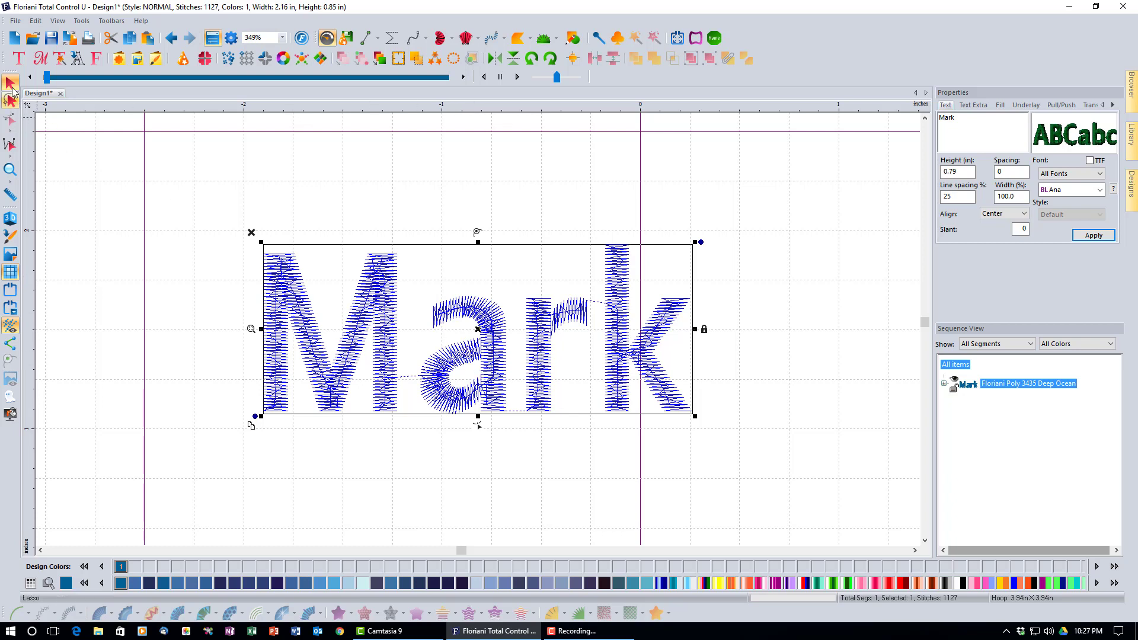
left_click(18, 59)
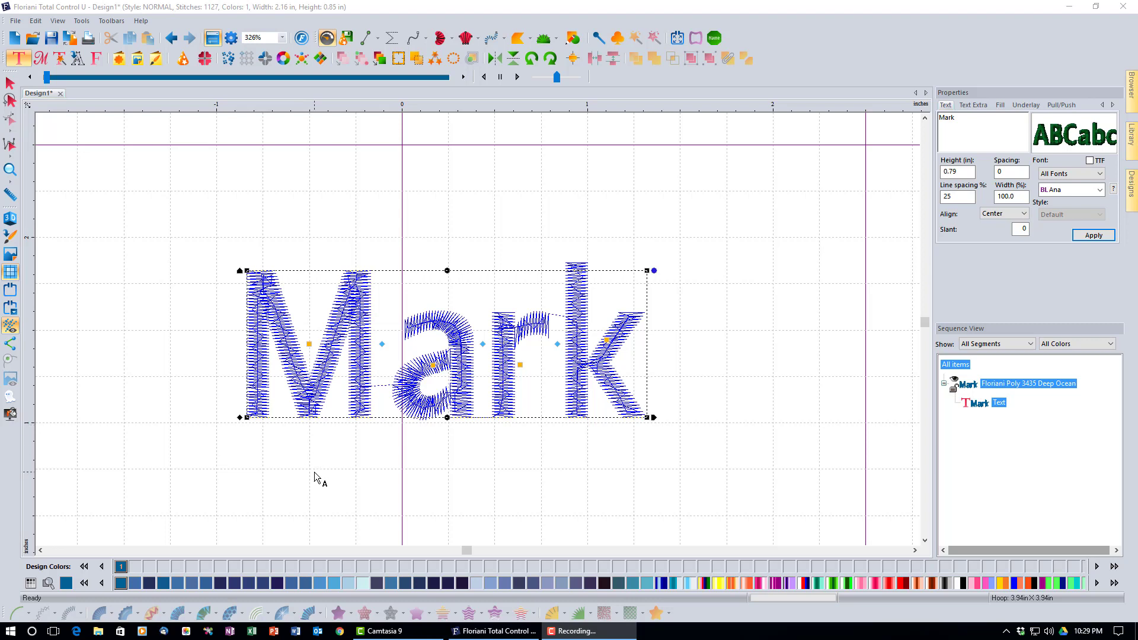
key("Escape")
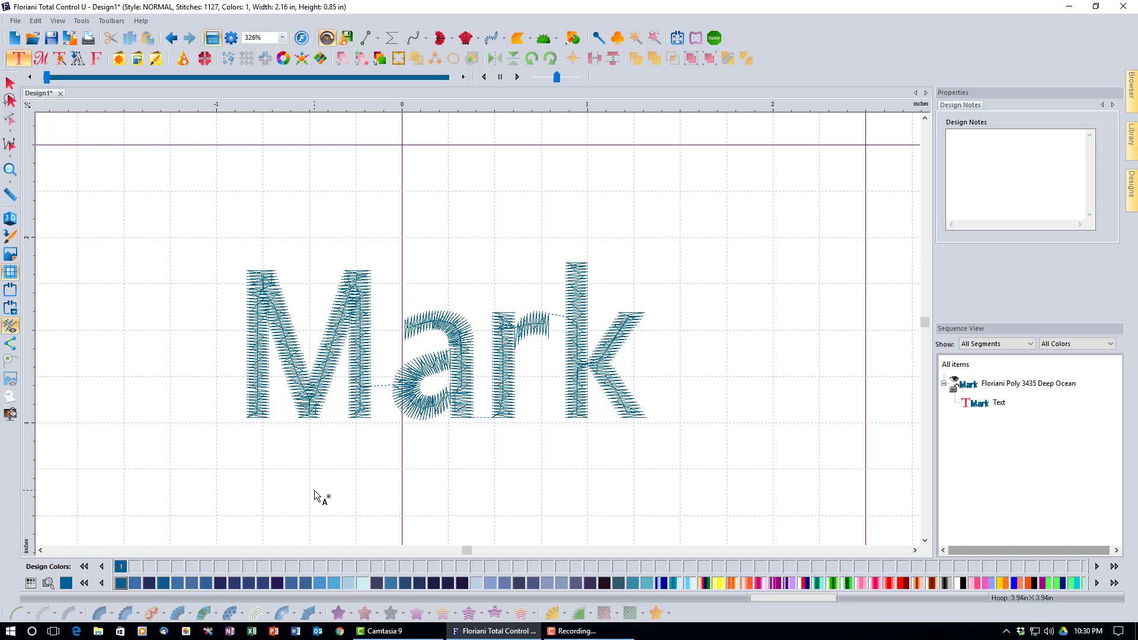
left_click(320, 414)
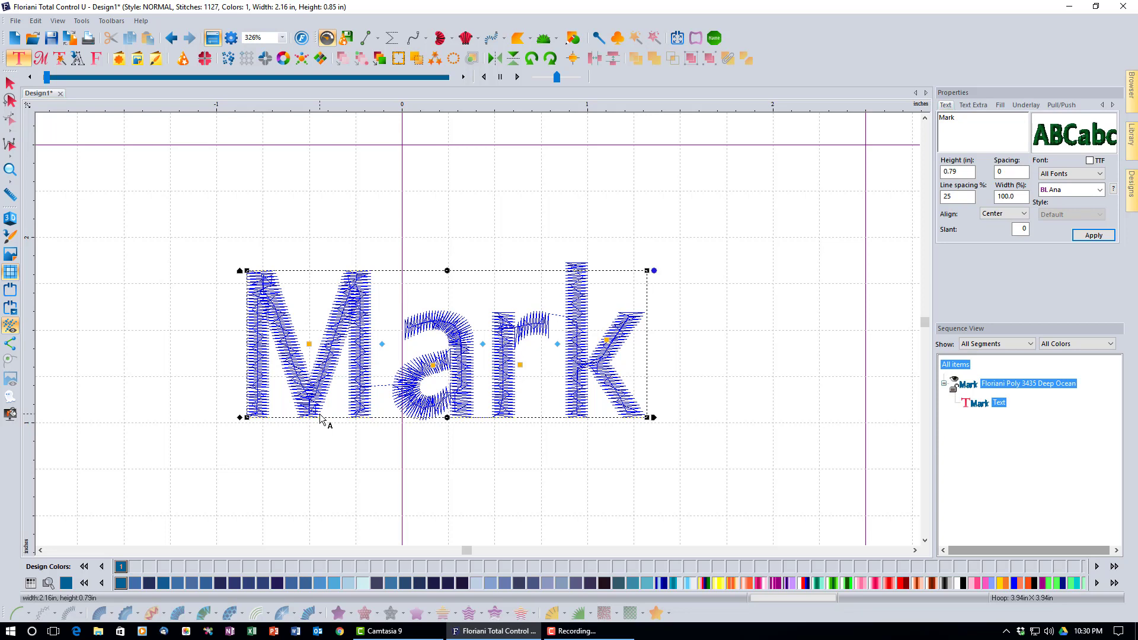
left_click(330, 465)
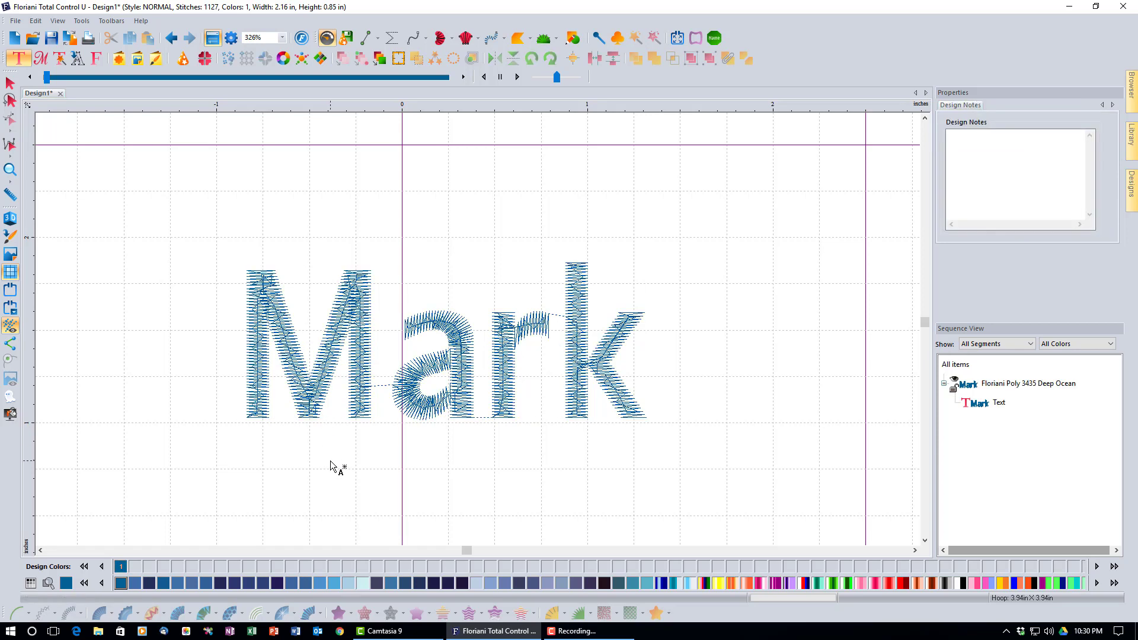
left_click(333, 491)
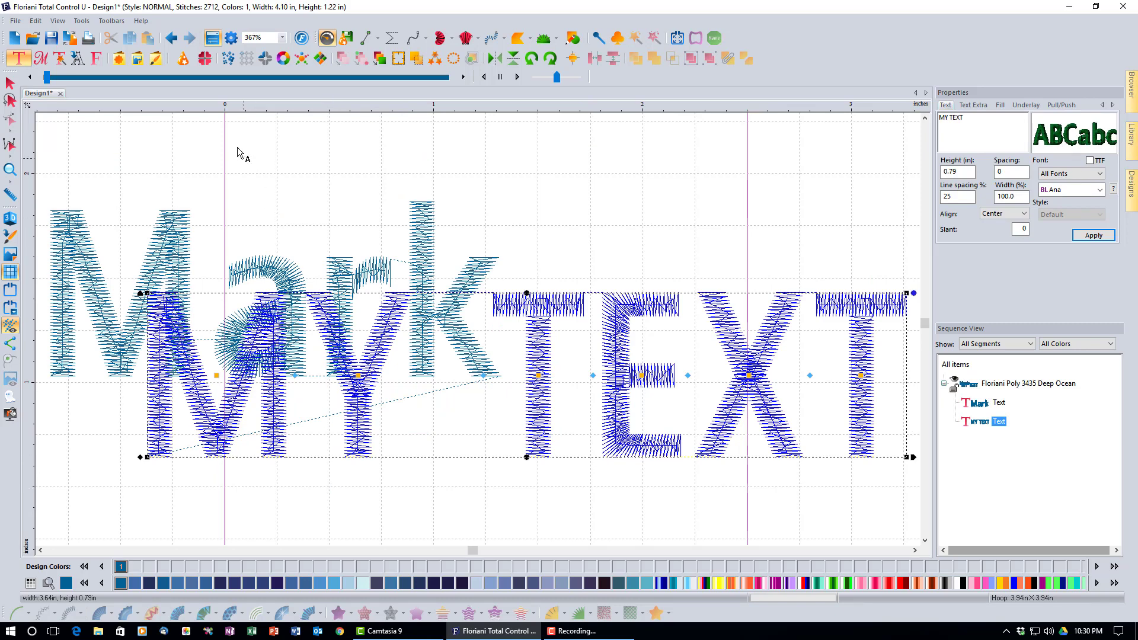
left_click(174, 42)
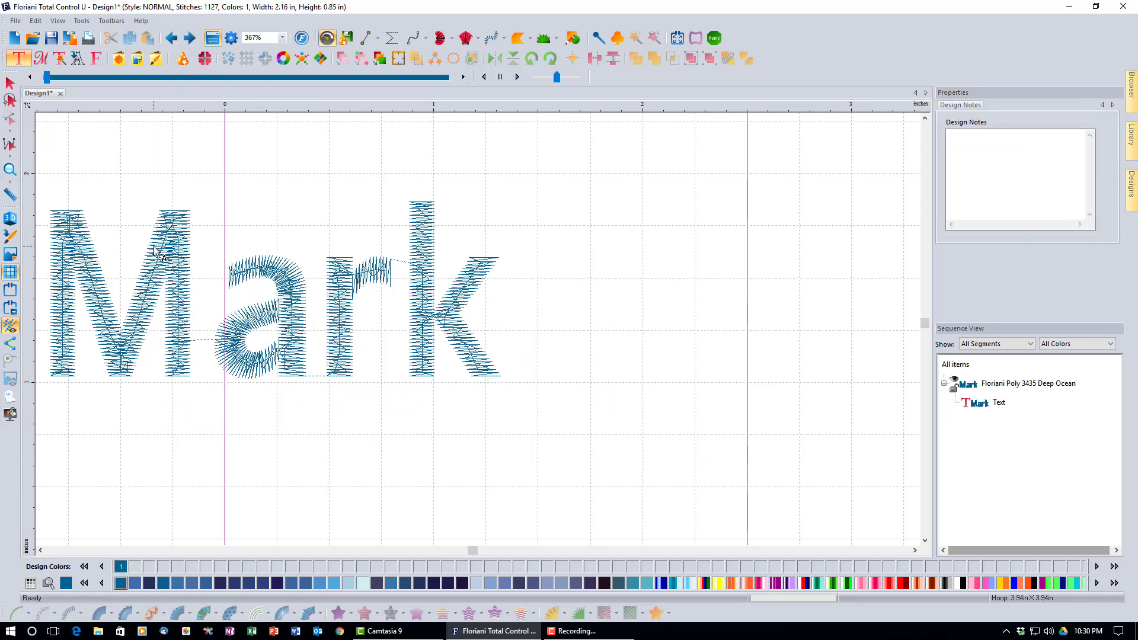
left_click(186, 233)
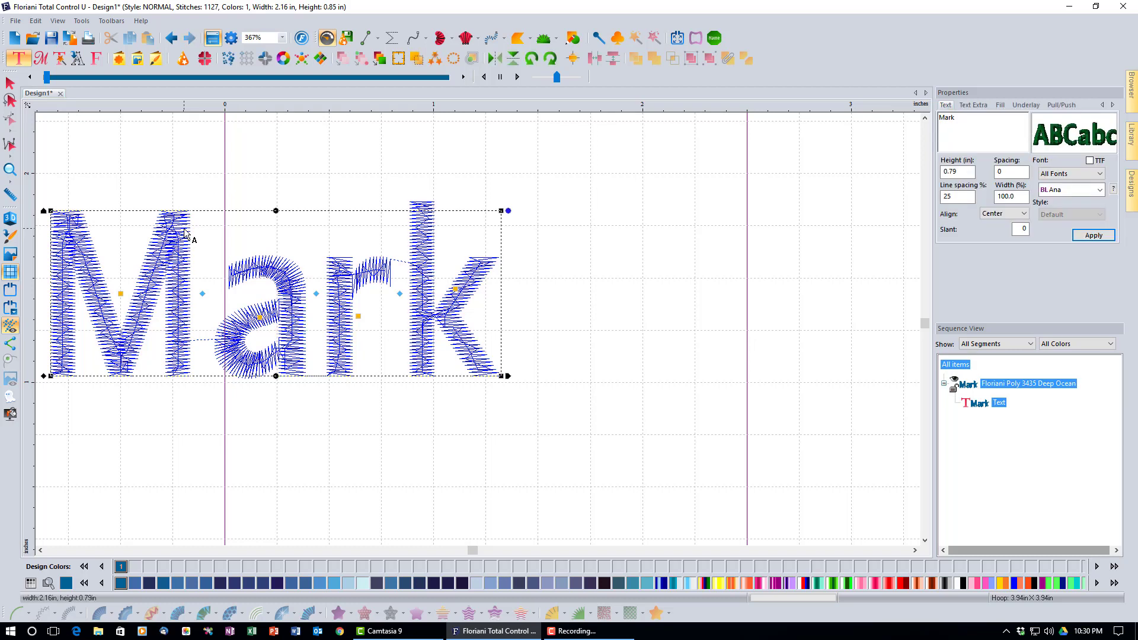